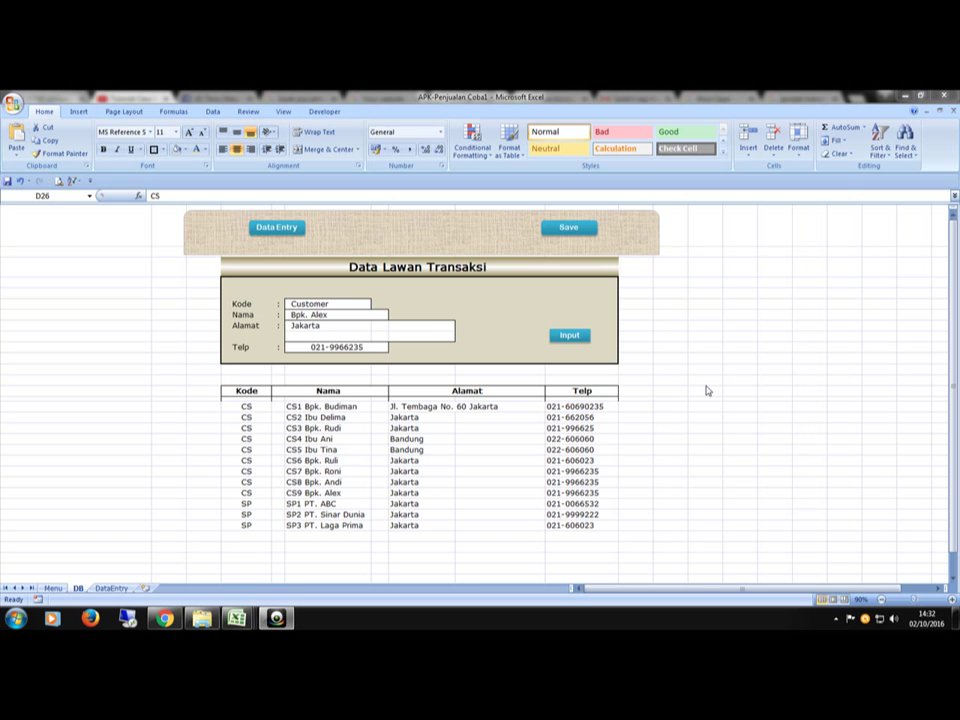
left_click(504, 451)
right_click(504, 451)
key("Escape")
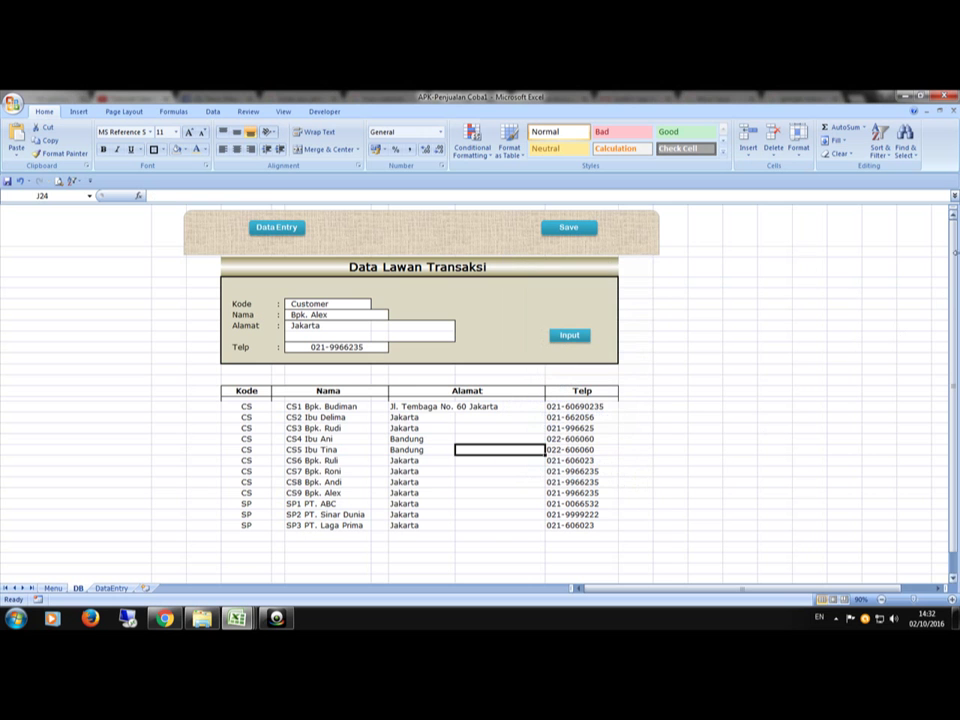
Try to unhide the rows between the form and the data table using the selection from D16 down the Kode column
left_click(258, 370)
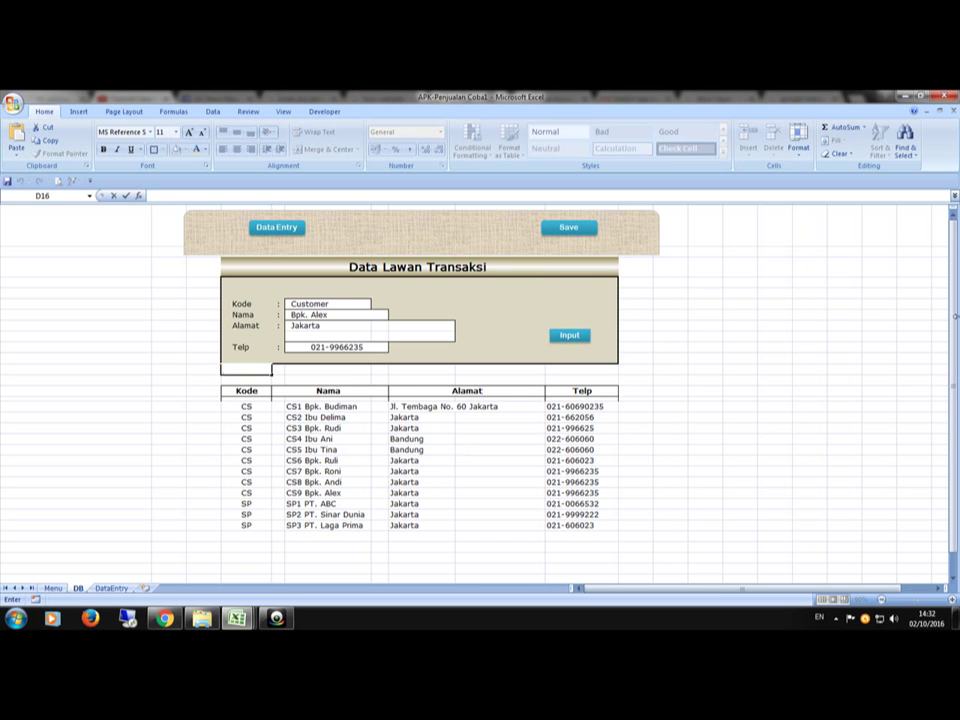
left_click_drag(246, 370, 246, 460)
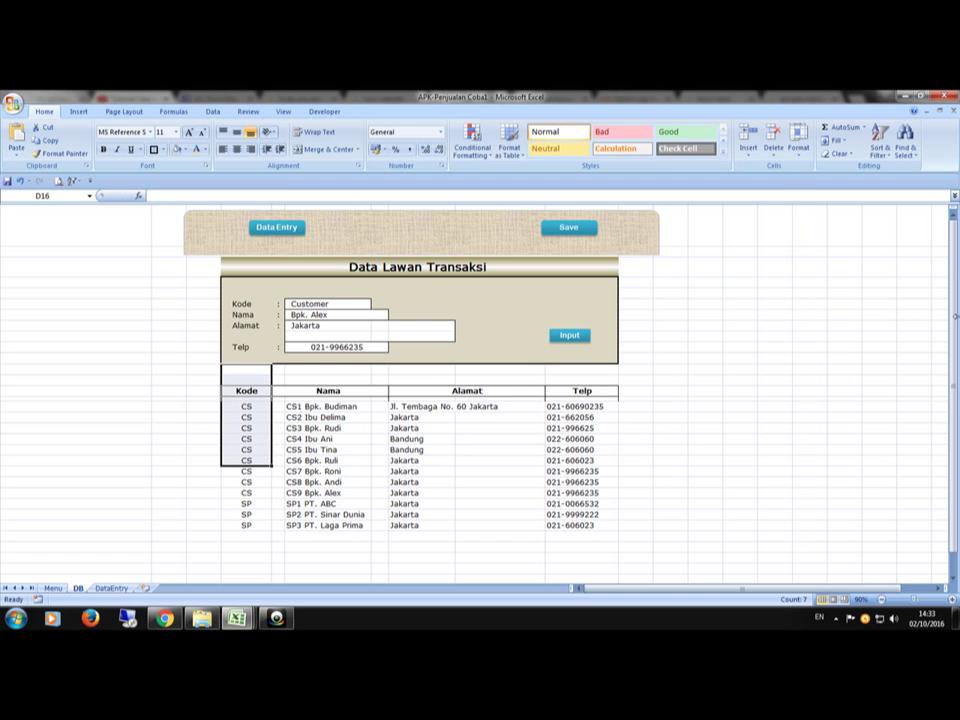
left_click(803, 154)
mouse_move(835, 263)
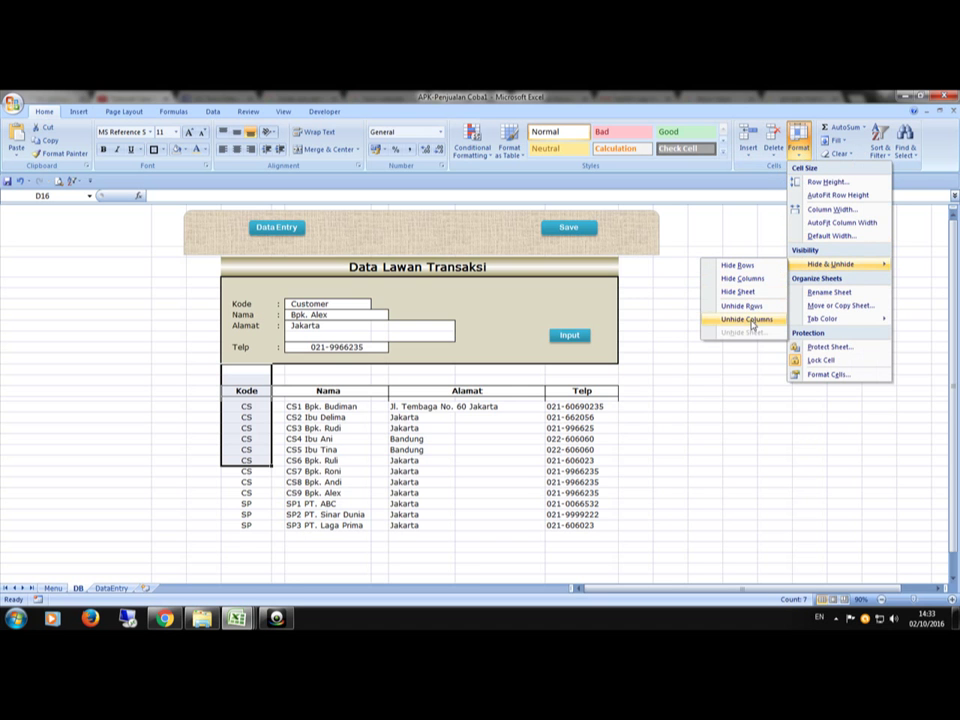
left_click(750, 307)
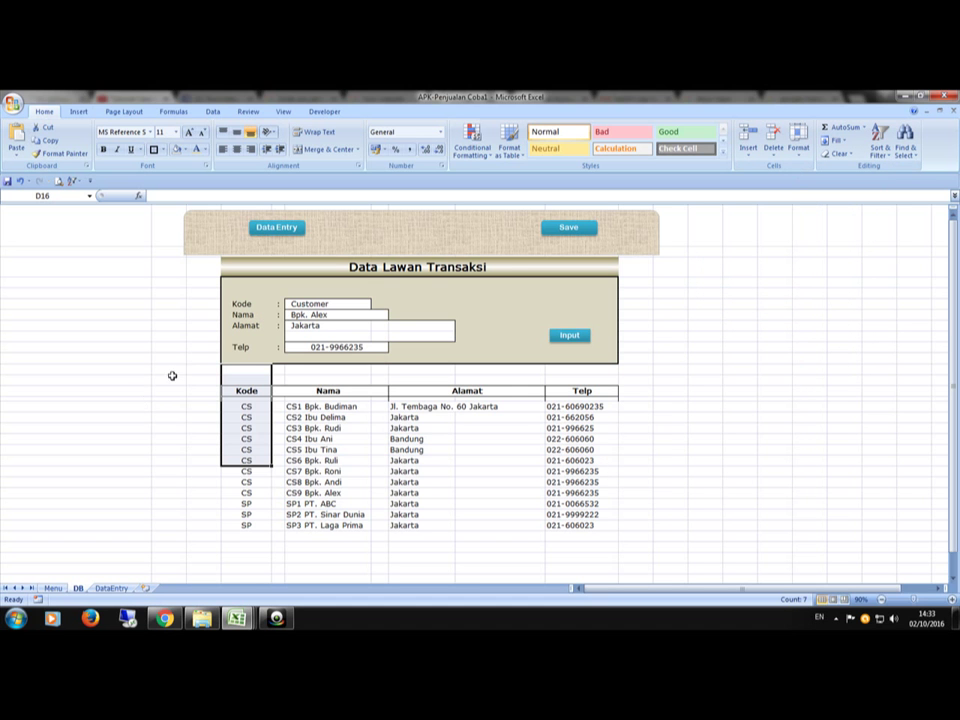
Unhide the hidden rows between the Data Lawan Transaksi form and the table header, selecting from D11 down past them
left_click(234, 360)
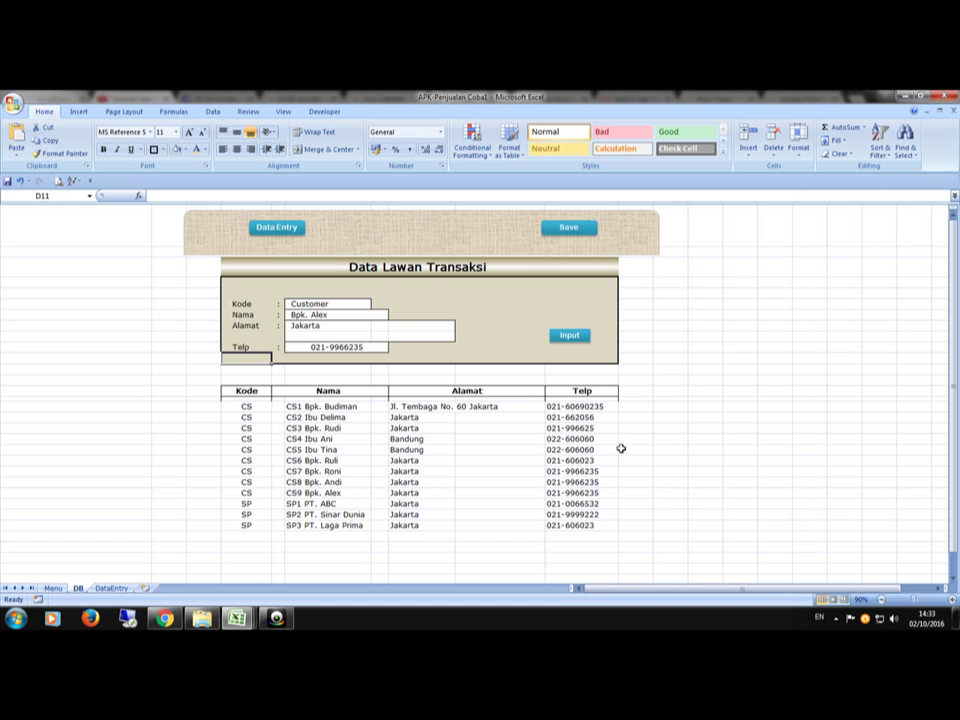
key("shift+Down")
key("shift+Down")
key("shift+Down")
key("shift+Down")
key("shift+Down")
key("ctrl+shift+9")
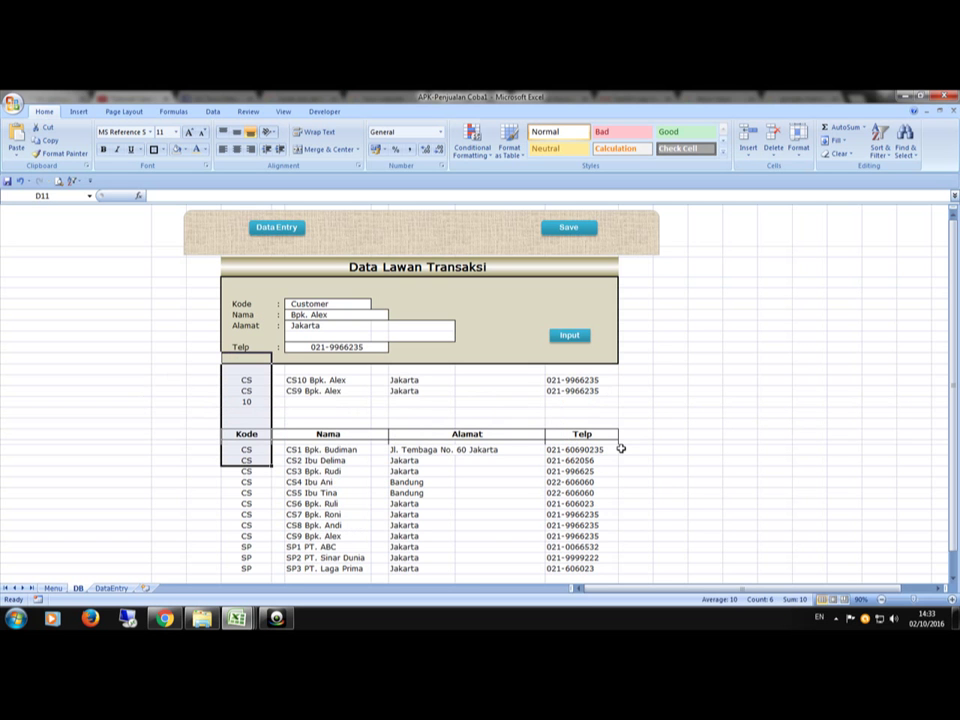
Show the row and column headings on the DB sheet
left_click(664, 424)
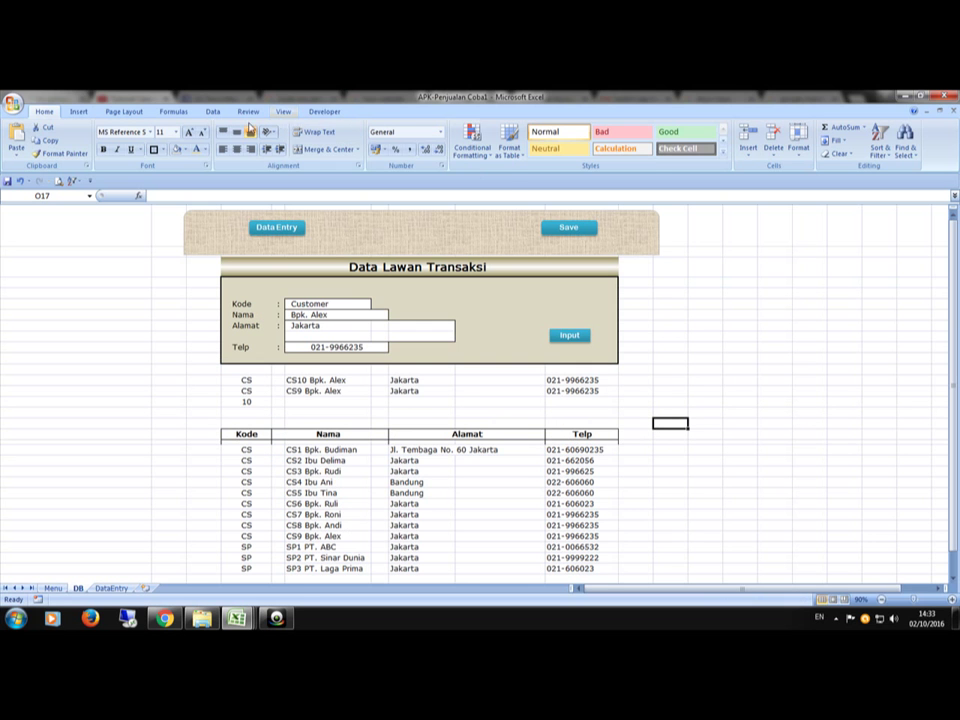
left_click(284, 111)
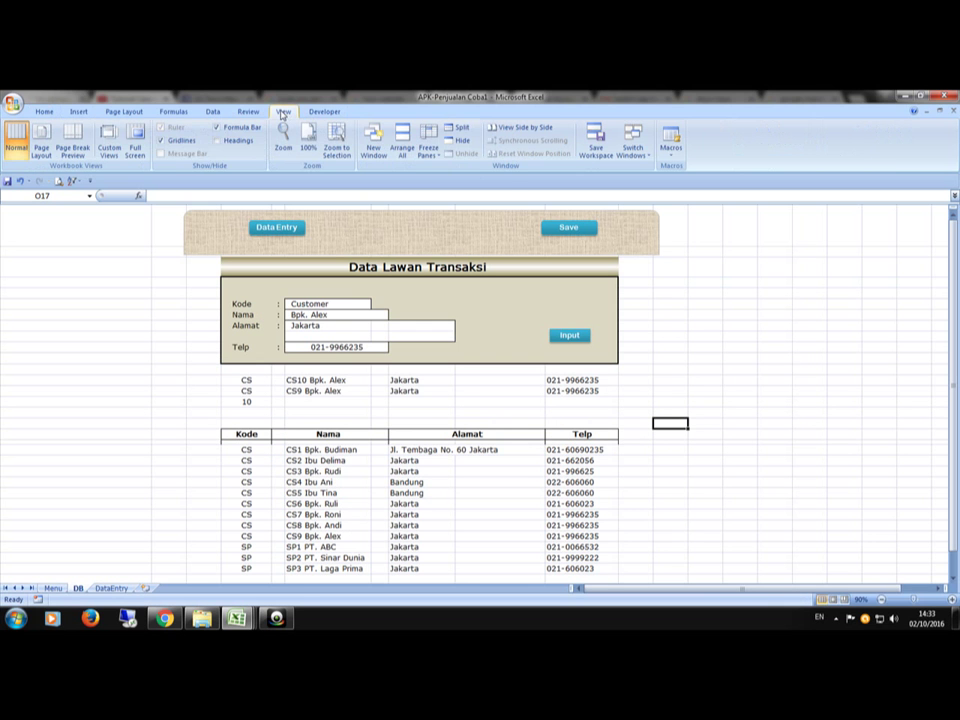
left_click(218, 140)
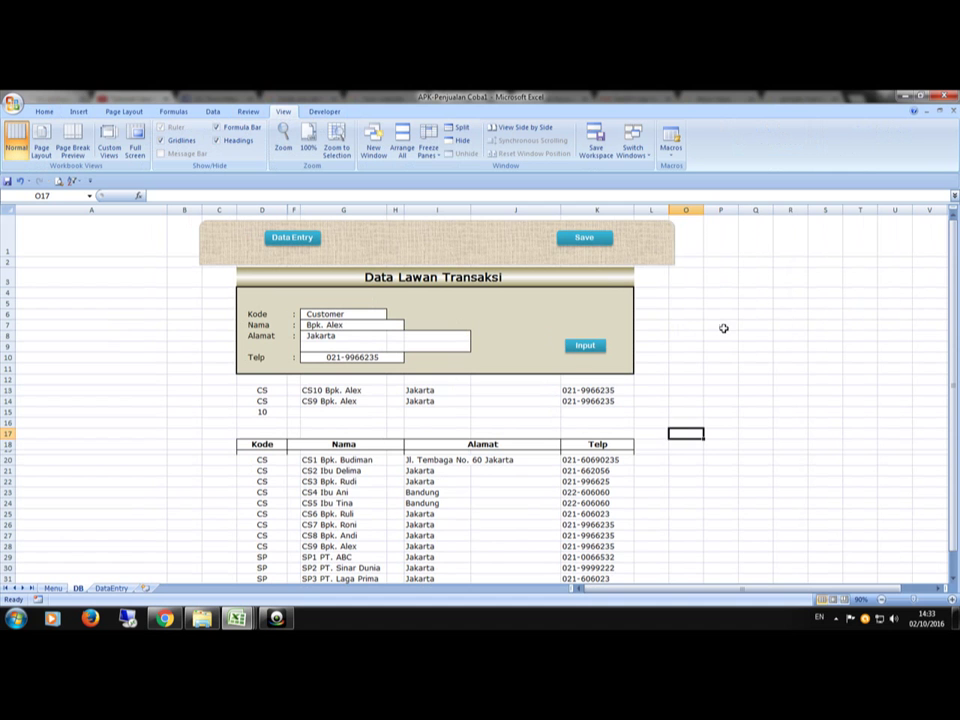
Unhide the hidden columns between L and O on the DB sheet
left_click(653, 442)
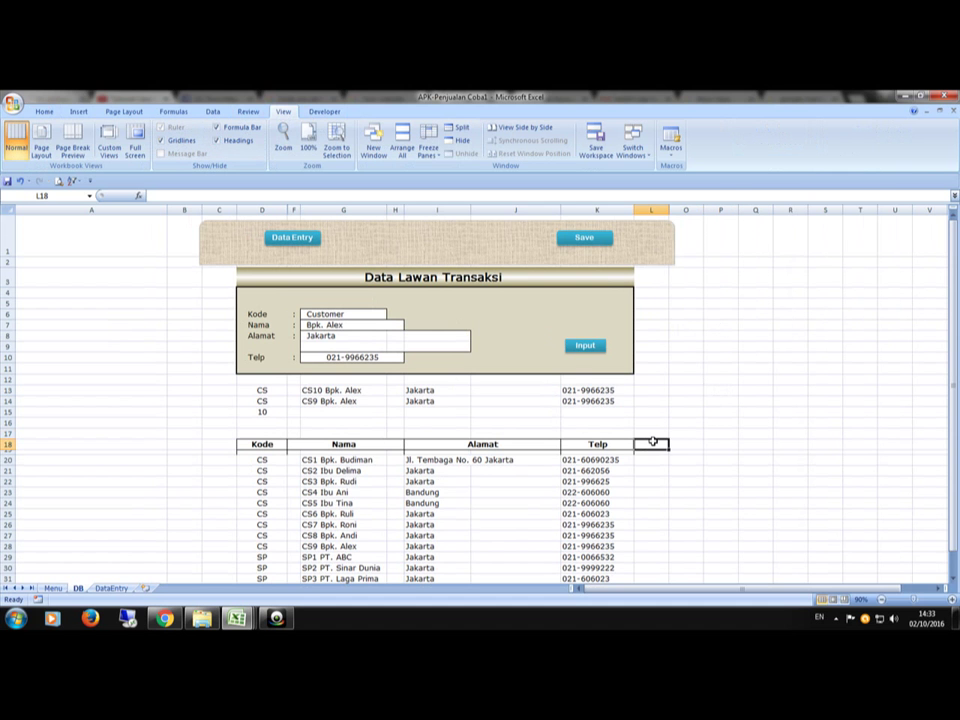
left_click_drag(653, 442, 686, 443)
right_click(44, 111)
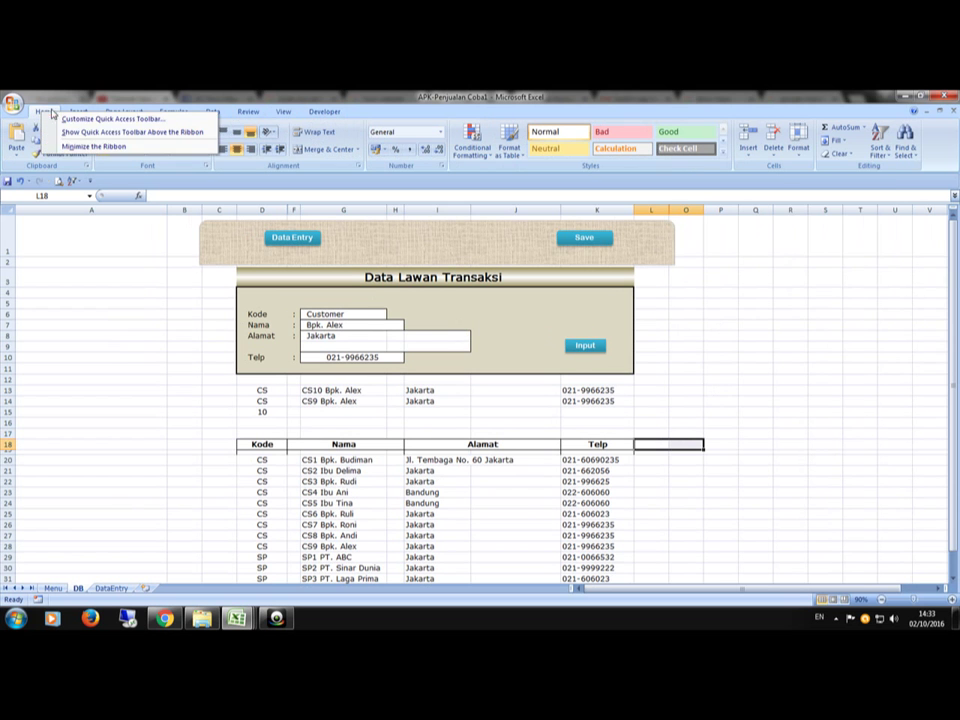
left_click(798, 146)
mouse_move(830, 263)
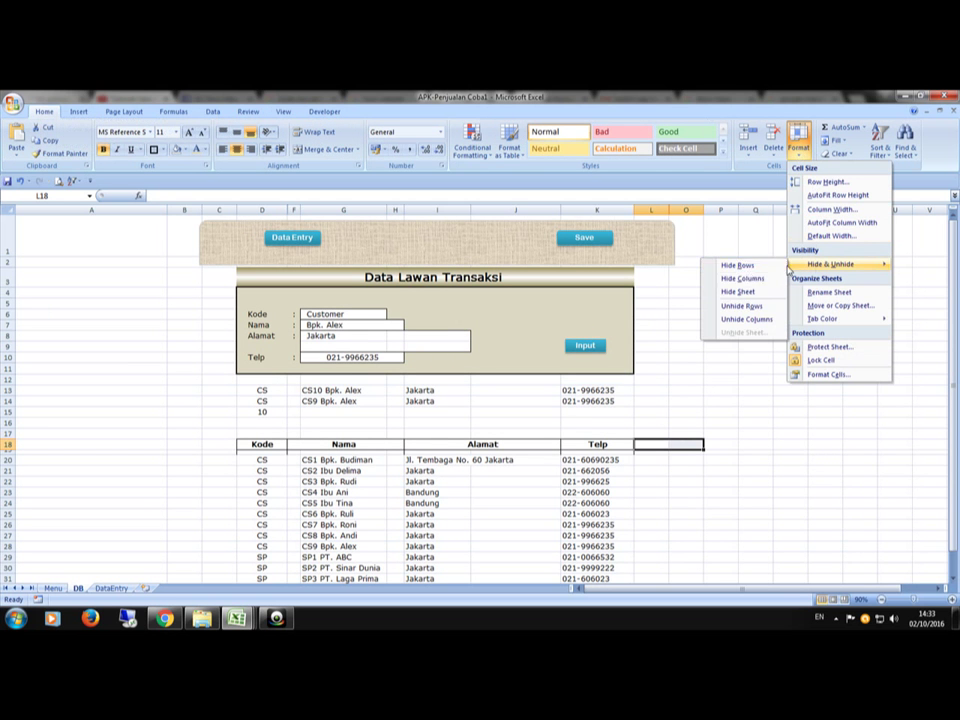
left_click(745, 319)
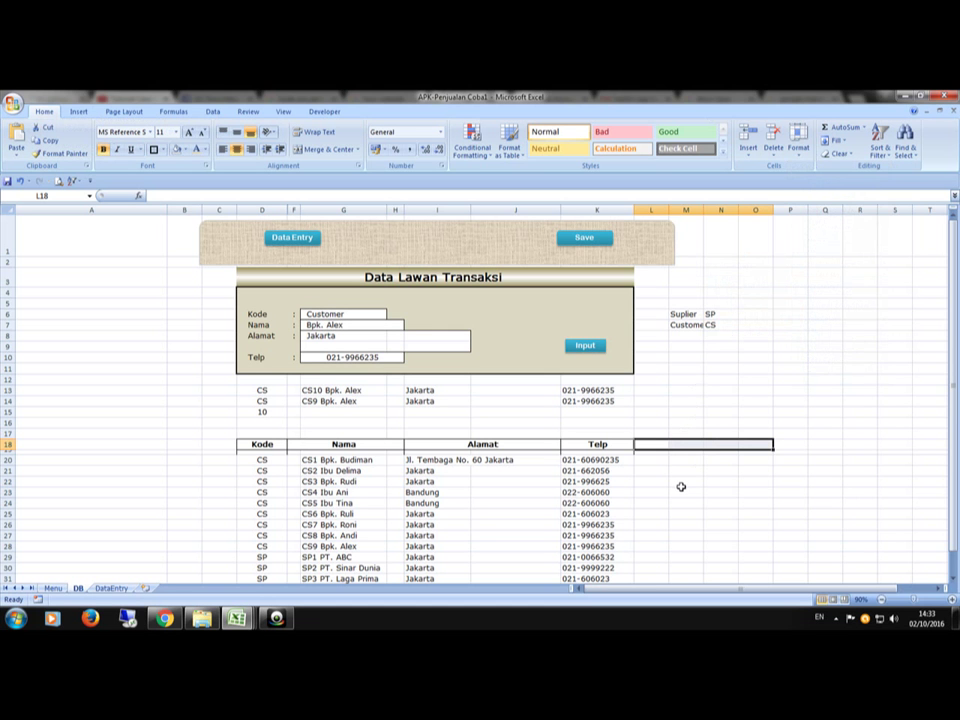
left_click(754, 373)
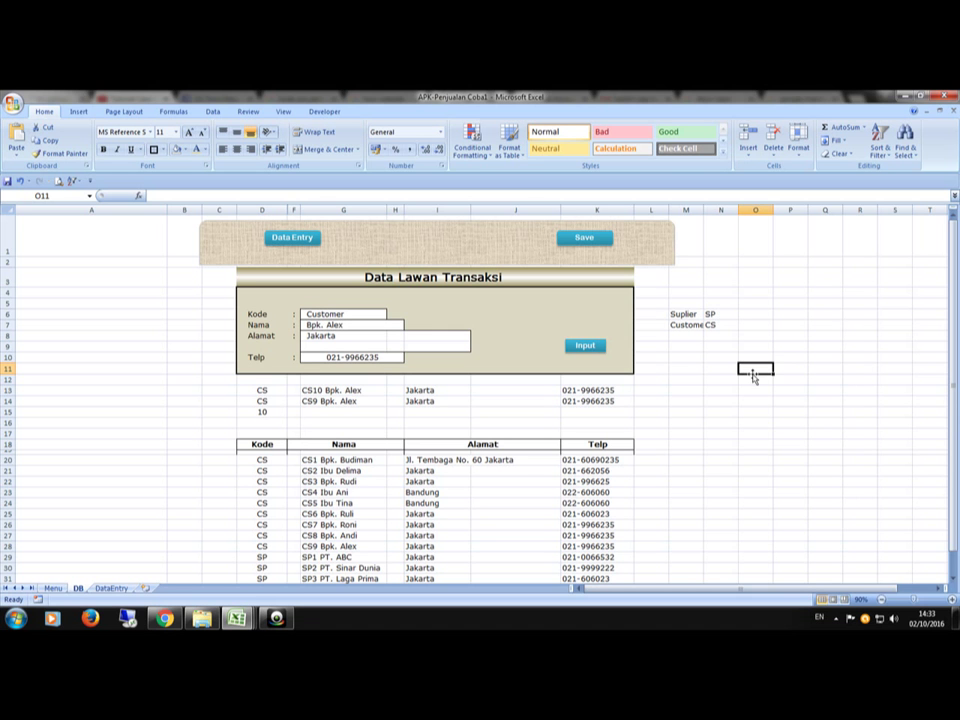
Copy the whole Data Lawan Transaksi form and its data table in columns B to N and paste the copy starting at P1
left_click(180, 221)
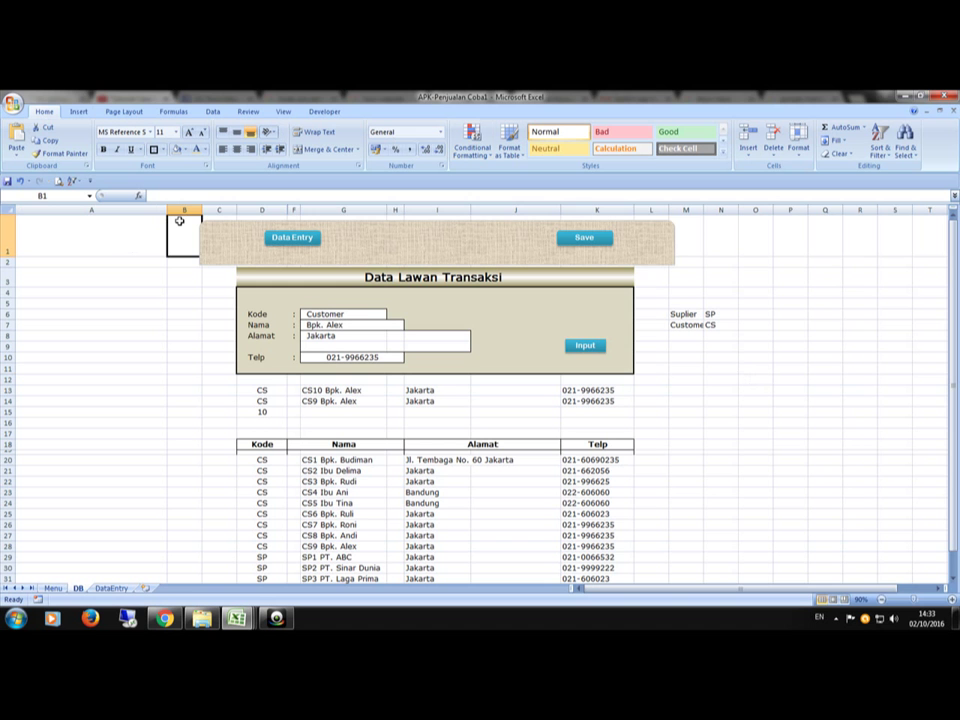
key("shift+Right")
key("shift+Right")
key("shift+Right")
key("shift+Right")
key("shift+Right")
key("shift+Right")
key("shift+Right")
key("shift+Right")
key("shift+Right")
key("shift+Right")
key("shift+Right")
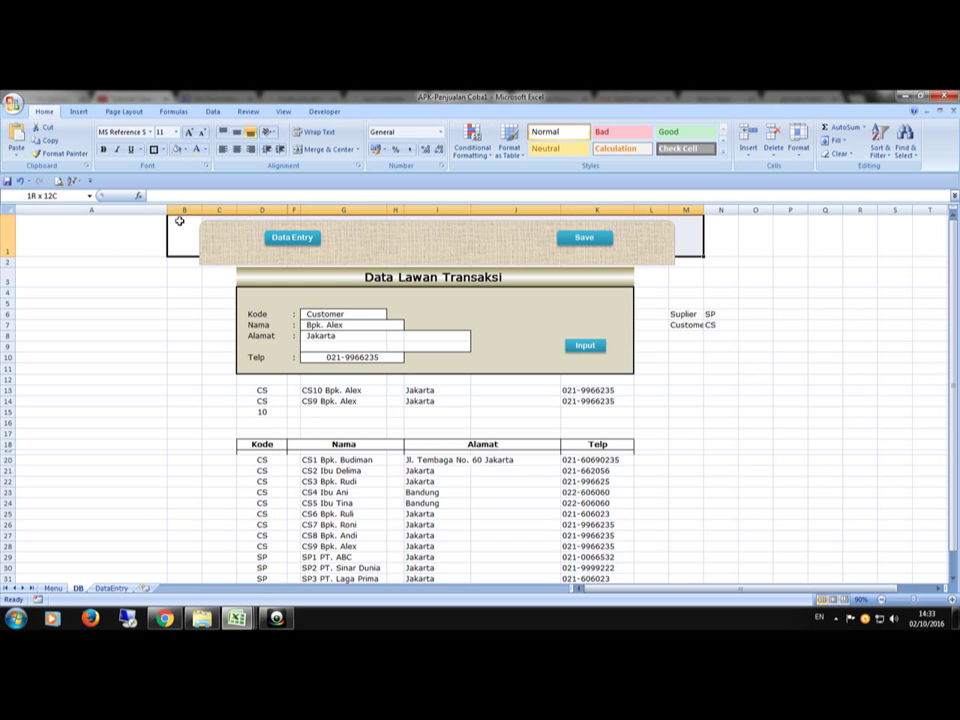
key("shift+Down")
key("shift+Down")
key("shift+Down")
key("shift+Down")
key("shift+Down")
key("shift+Down")
key("shift+Down")
key("shift+Down")
key("shift+Down")
key("shift+Down")
key("shift+Down")
key("shift+Right")
key("shift+Down")
key("shift+Down")
key("shift+Down")
key("shift+Down")
key("shift+Down")
key("shift+Down")
key("shift+Down")
key("shift+Down")
key("shift+Down")
key("shift+Down")
key("shift+Down")
key("shift+Down")
key("shift+Down")
key("shift+Down")
key("shift+Down")
key("shift+Down")
key("shift+Down")
key("shift+Down")
key("shift+Down")
key("shift+Down")
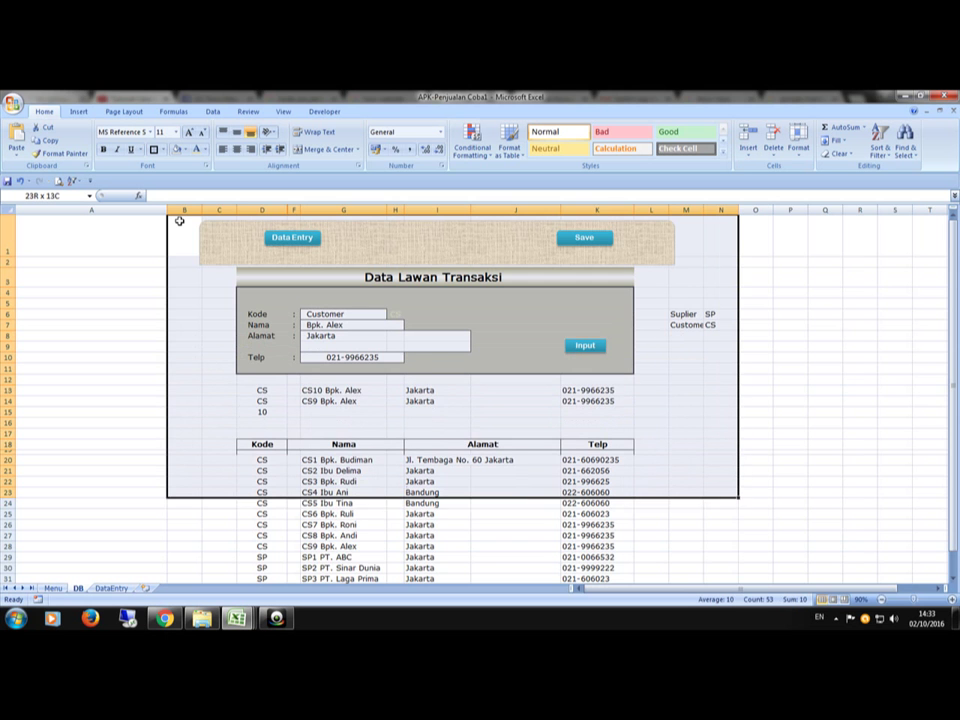
key("ctrl+c")
scroll(179, 220, "up", 1)
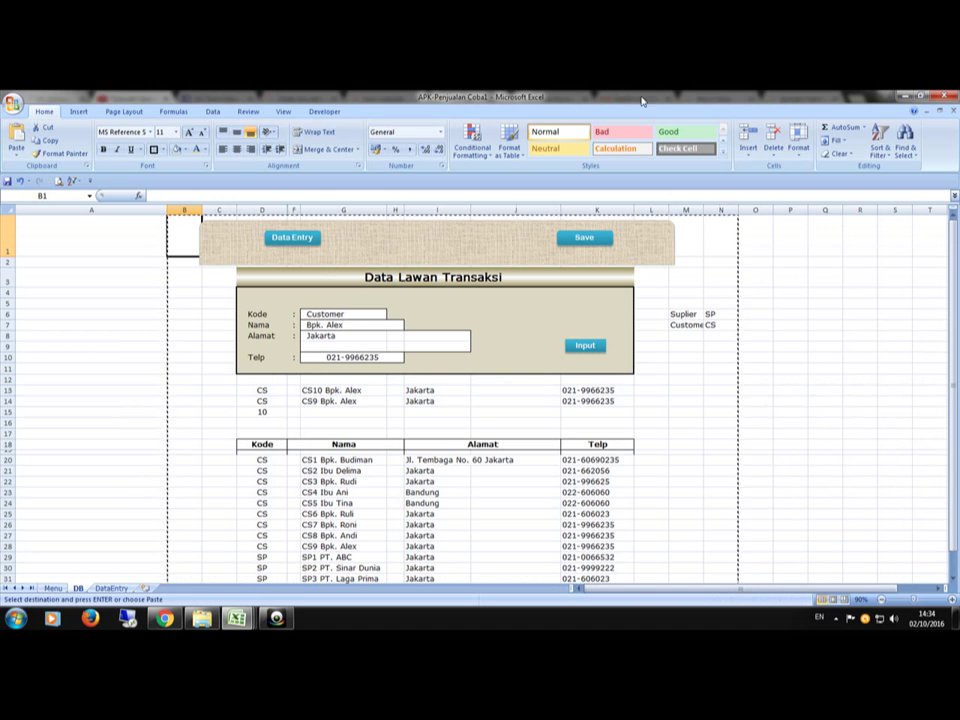
left_click(793, 237)
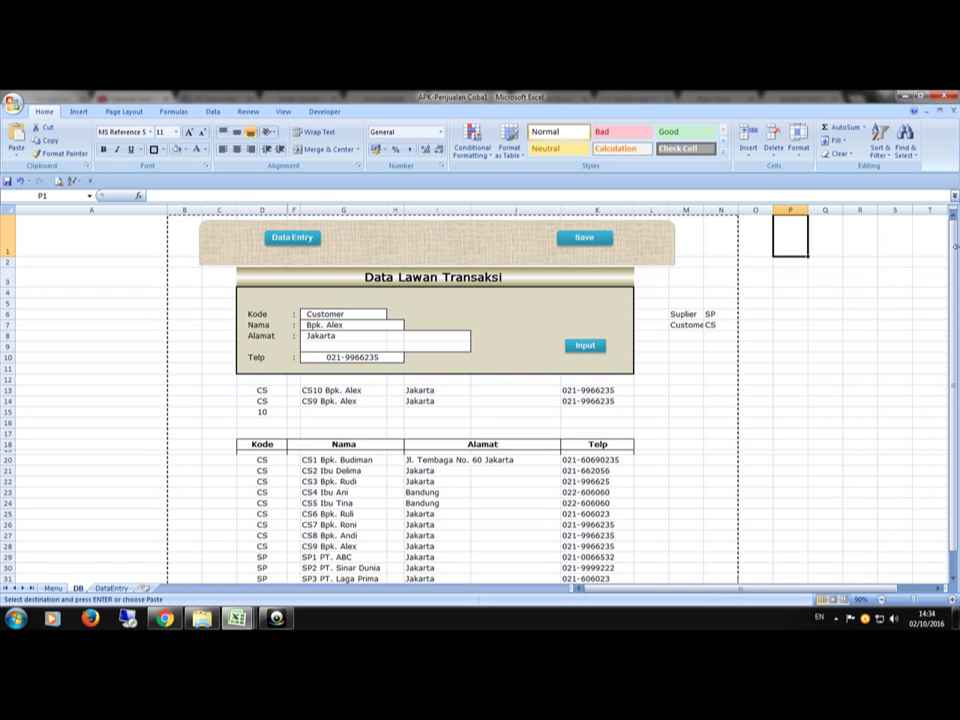
key("Return")
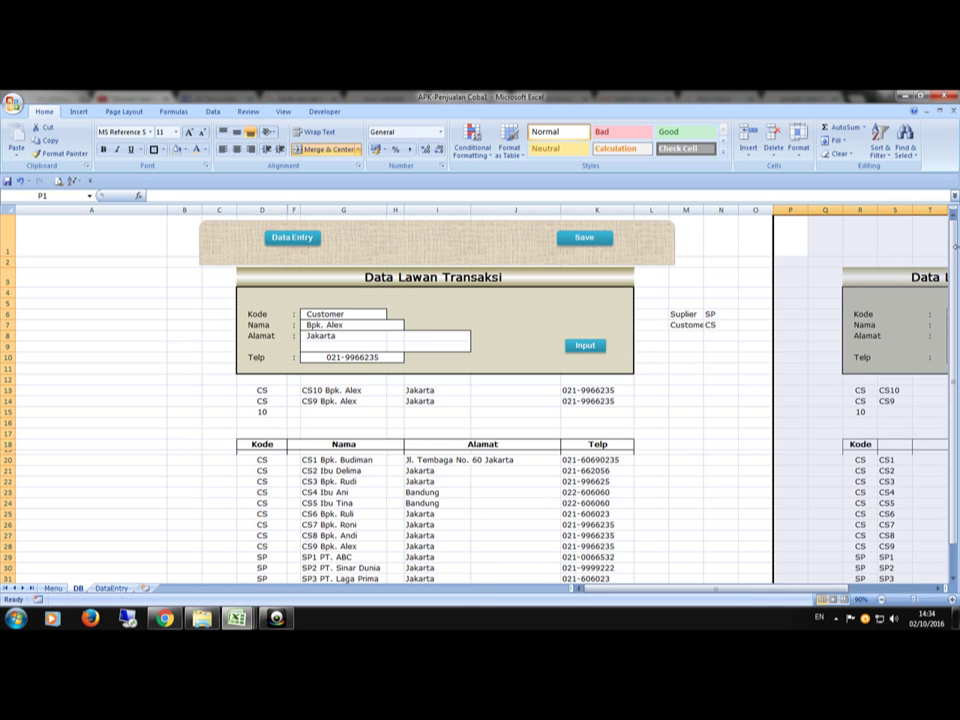
Widen column U so the Kode and Nama fields of the copied form regain their full width
key("Right")
key("Right")
key("Right")
key("Right")
key("Right")
key("Right")
key("Right")
key("Right")
key("Right")
key("Right")
key("Right")
key("Right")
key("Right")
key("Right")
key("Right")
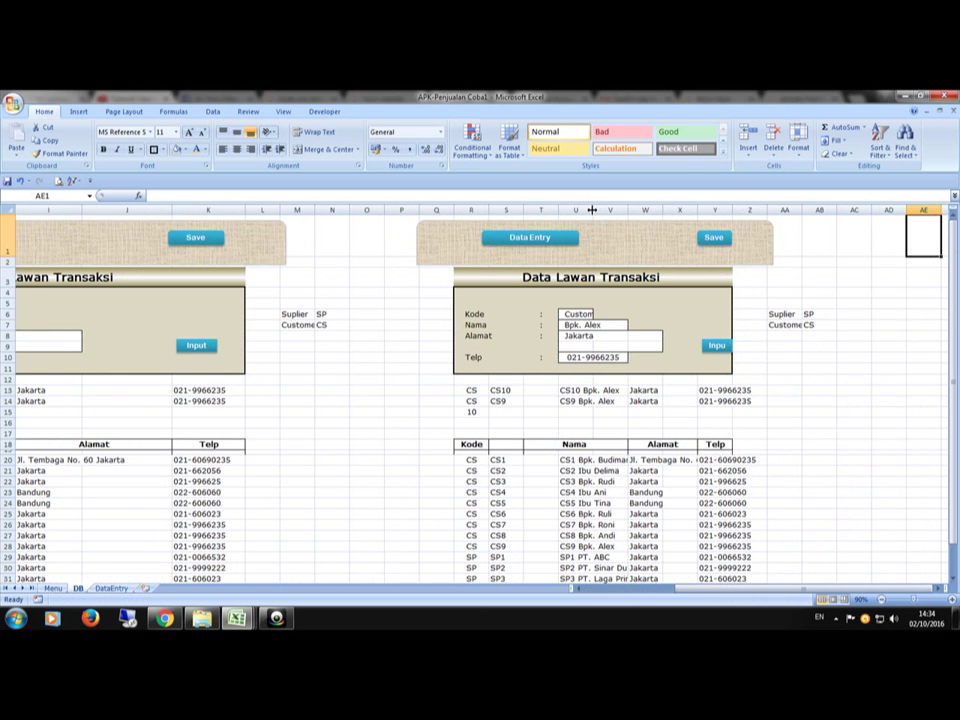
left_click_drag(592, 210, 643, 210)
left_click(904, 411)
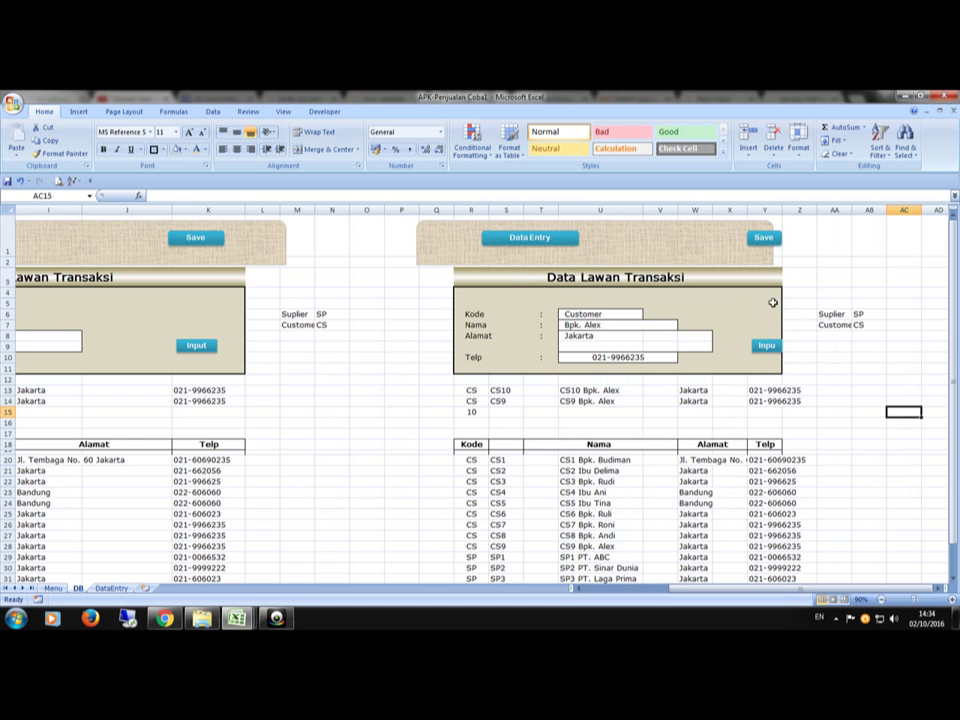
Shift the copied form's textured banner sideways until it extends beyond the Save button and sits centred over the form
left_click(763, 238)
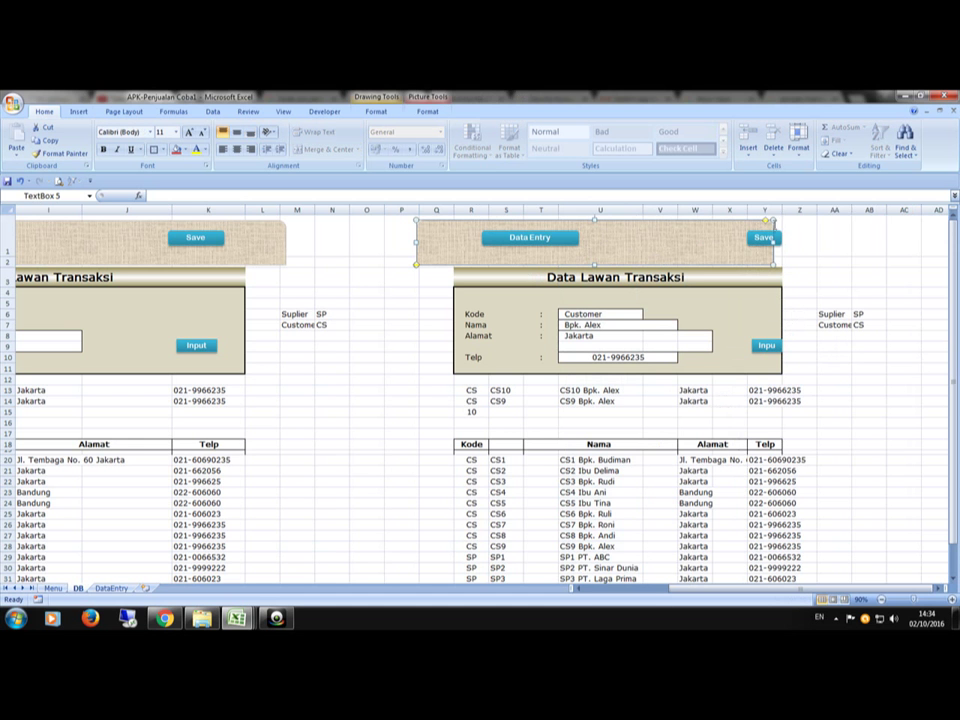
key("Right")
key("Right")
key("Right")
key("Right")
key("Right")
key("Right")
key("Right")
key("Right")
key("Right")
key("Right")
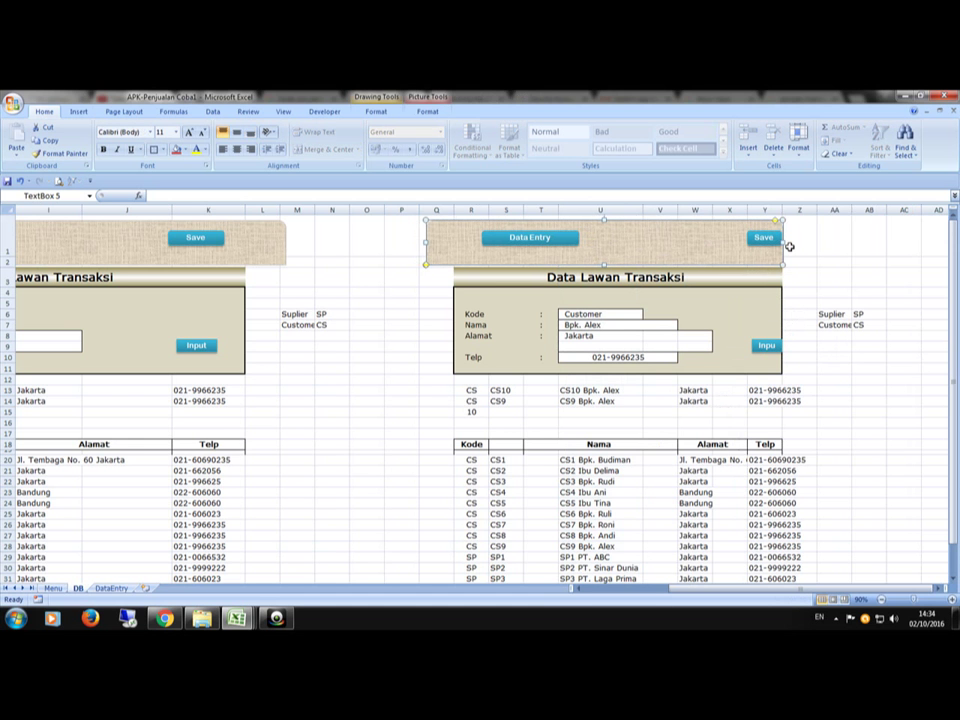
key("Right")
key("Right")
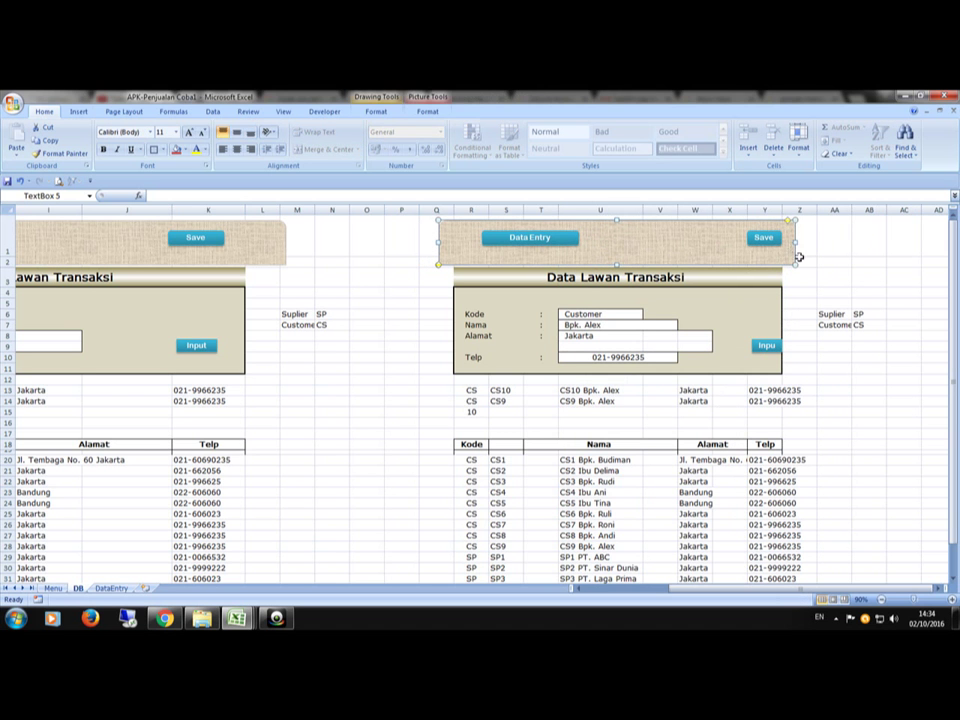
left_click(855, 389)
Widen the copied form's Input button to show its full caption and place it inside the form's border
left_click(770, 345)
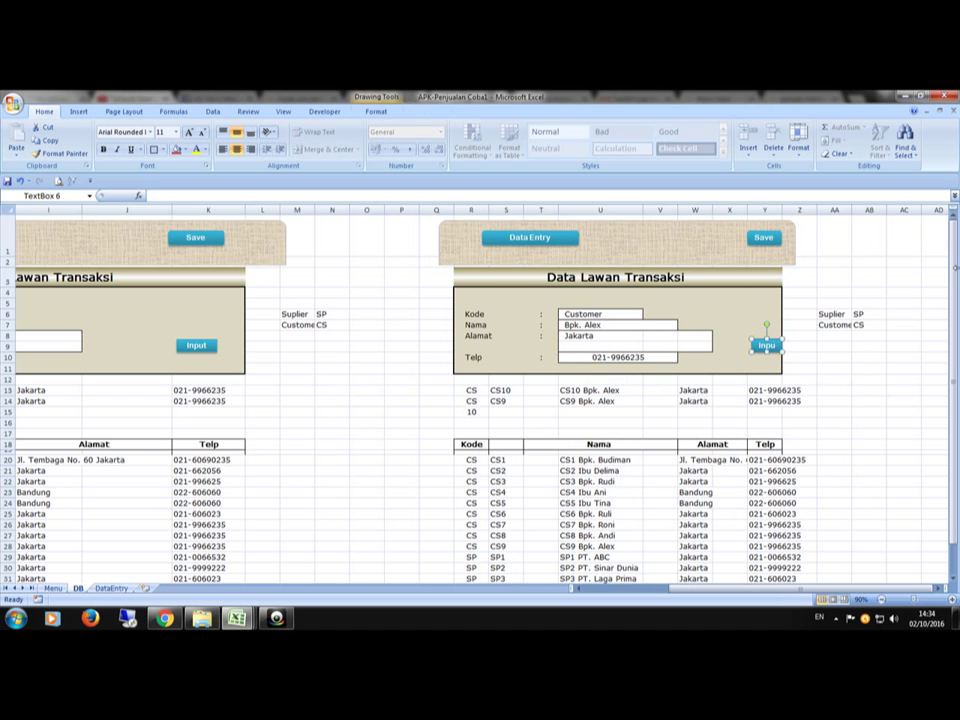
key("Left")
key("Left")
key("Left")
key("Left")
key("Left")
left_click_drag(771, 338, 786, 338)
left_click(869, 357)
left_click(765, 343)
left_click_drag(763, 345, 748, 345)
key("Escape")
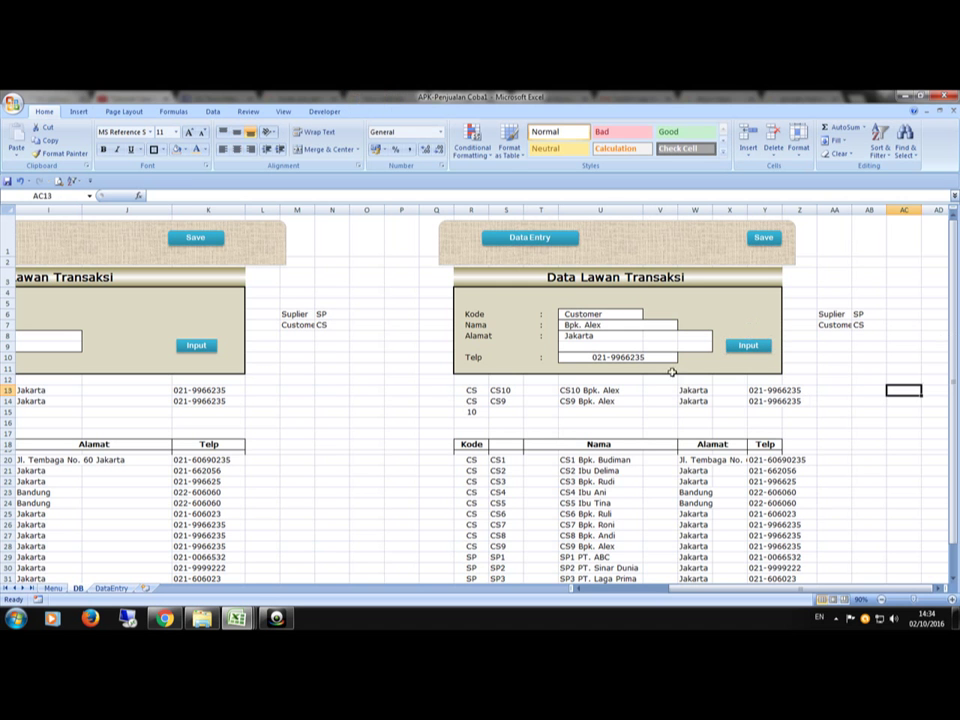
Change the Kode label in R6 of the copied form to "Kode Barang"
left_click(470, 314)
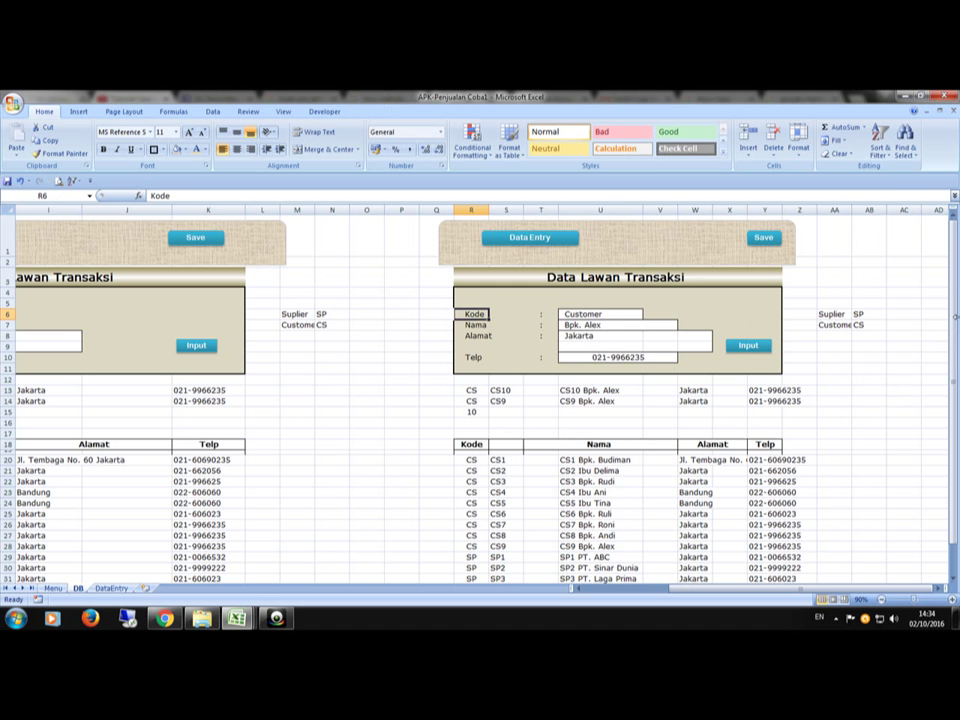
key("F2")
type("bA")
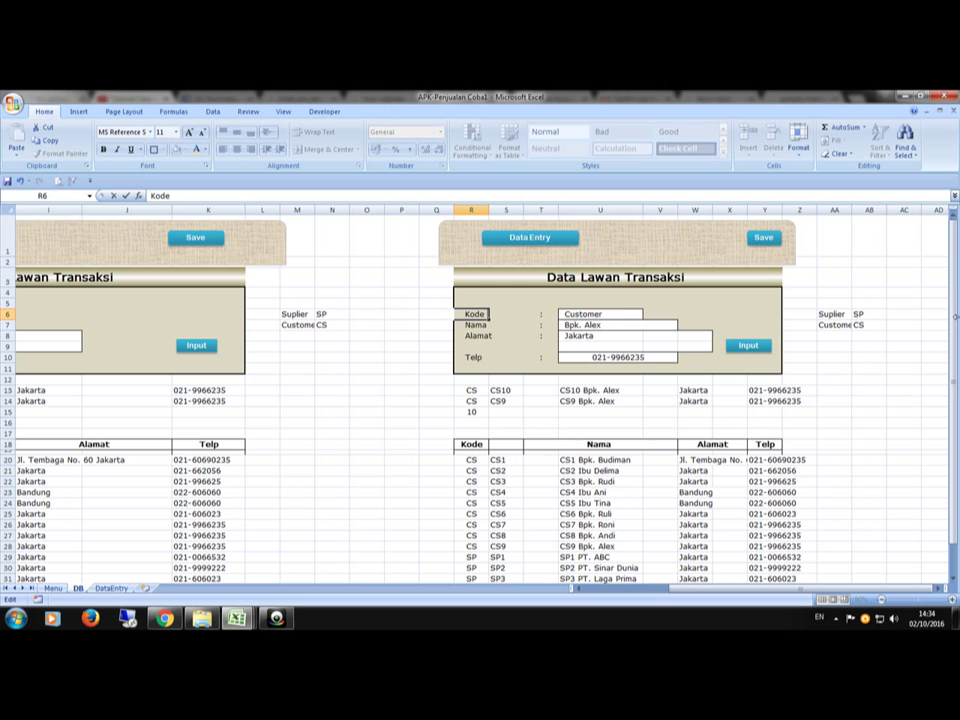
type("RANG")
key("Return")
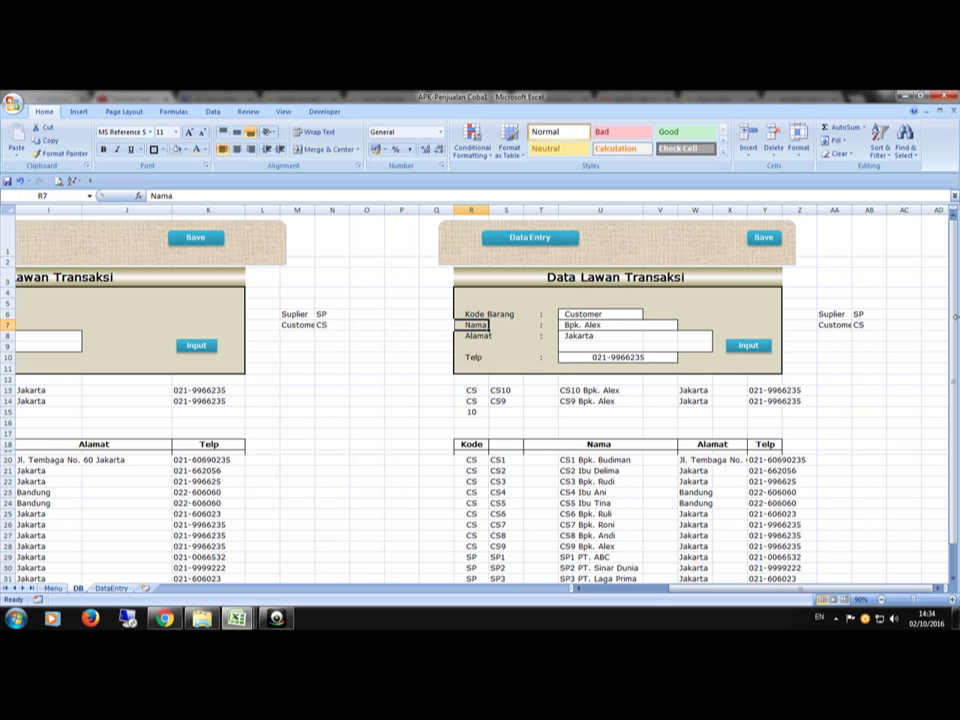
Change the Nama label in R7 of the copied form to "Nama Barang"
key("F2")
type("Baang")
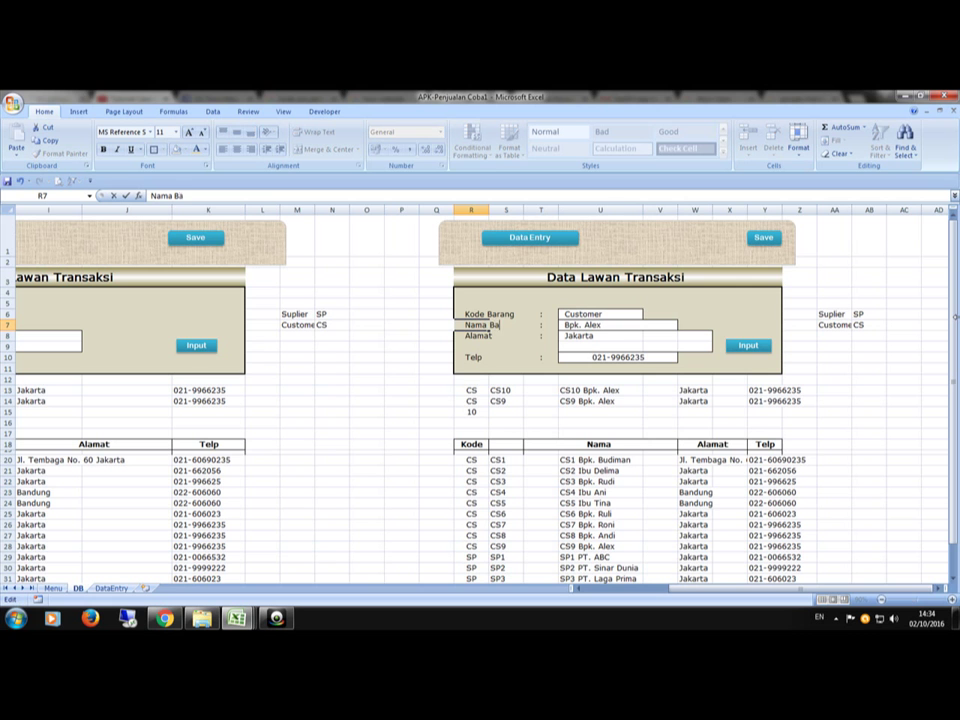
key("BackSpace")
key("BackSpace")
key("BackSpace")
key("BackSpace")
type("arang")
Clear the Alamat label from R8 of the copied form
left_click(489, 336)
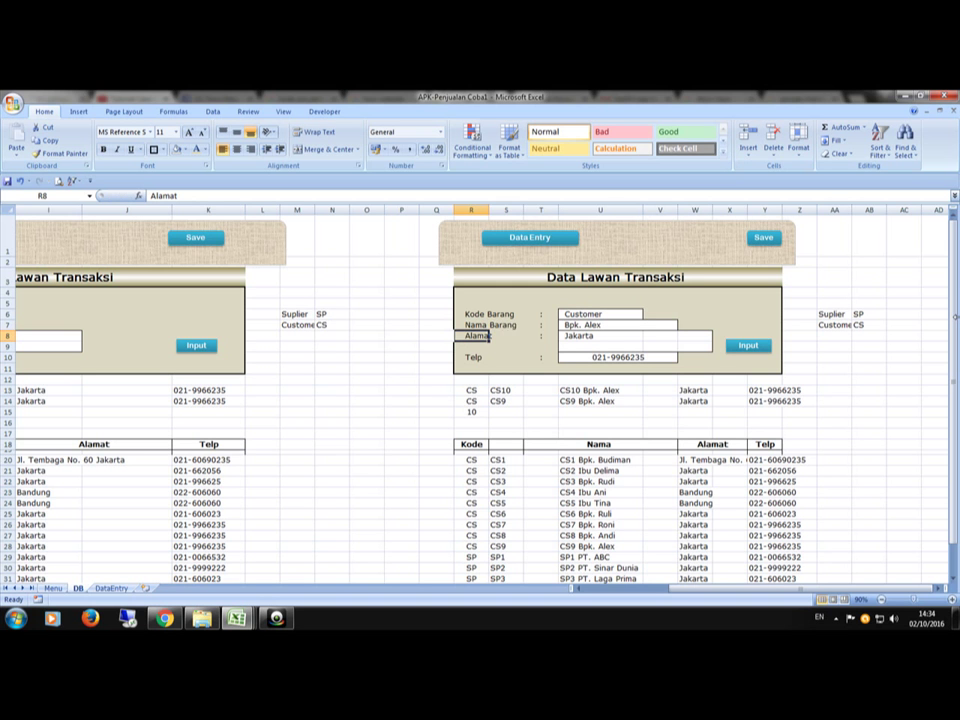
key("Delete")
key("Right")
left_click(540, 336)
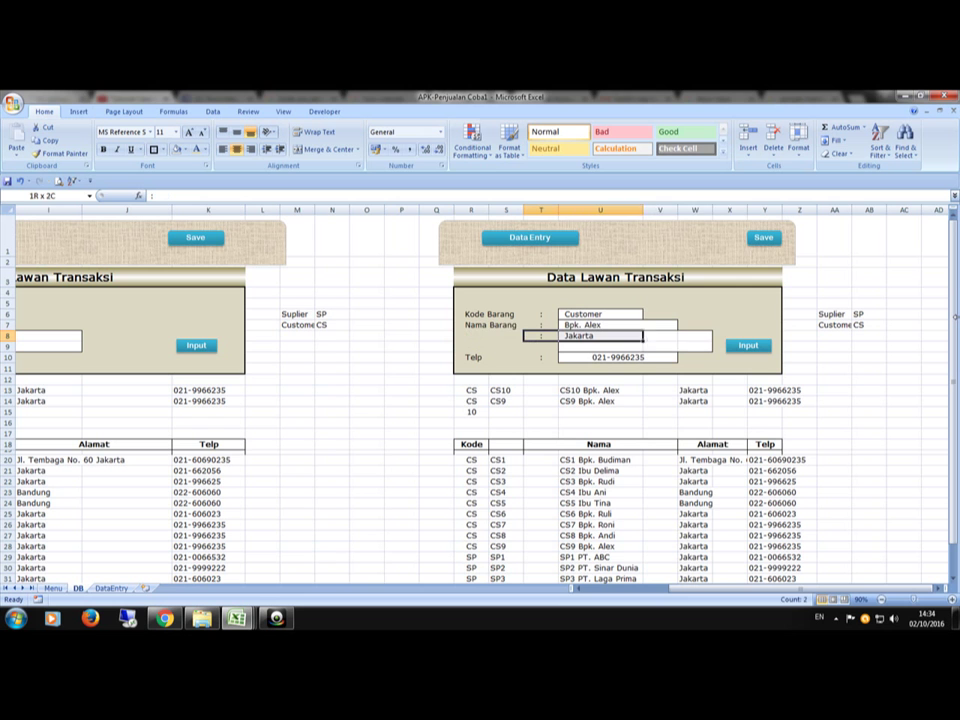
left_click_drag(540, 336, 710, 340)
key("Left")
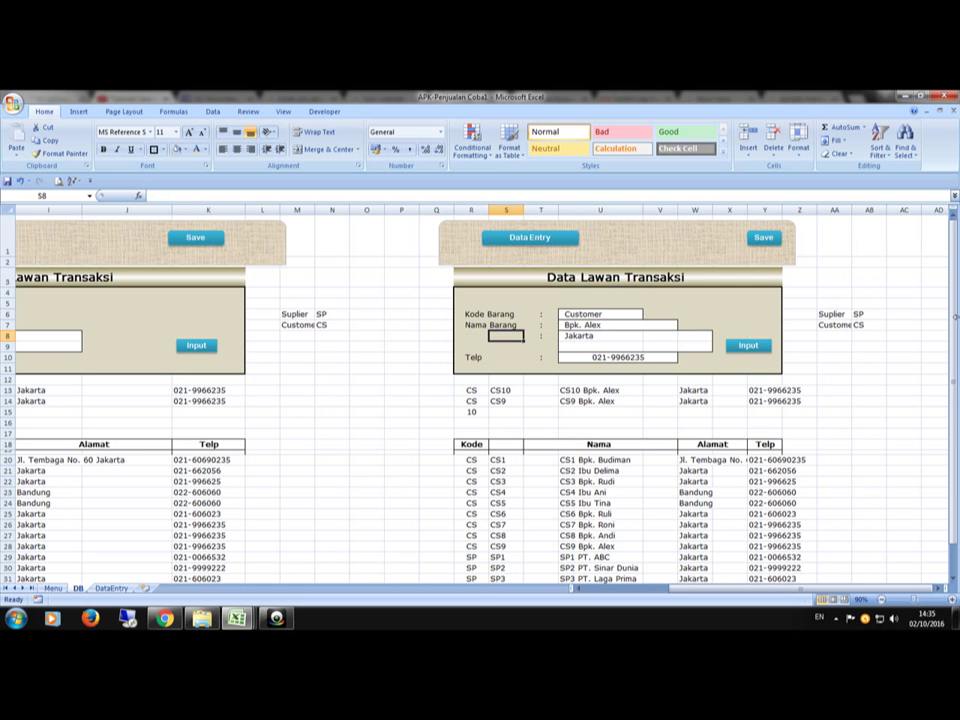
Remove the Alamat row's colon and address box from T8:W9 of the copied form, leaving only the plain form background
key("ctrl+c")
left_click(600, 336)
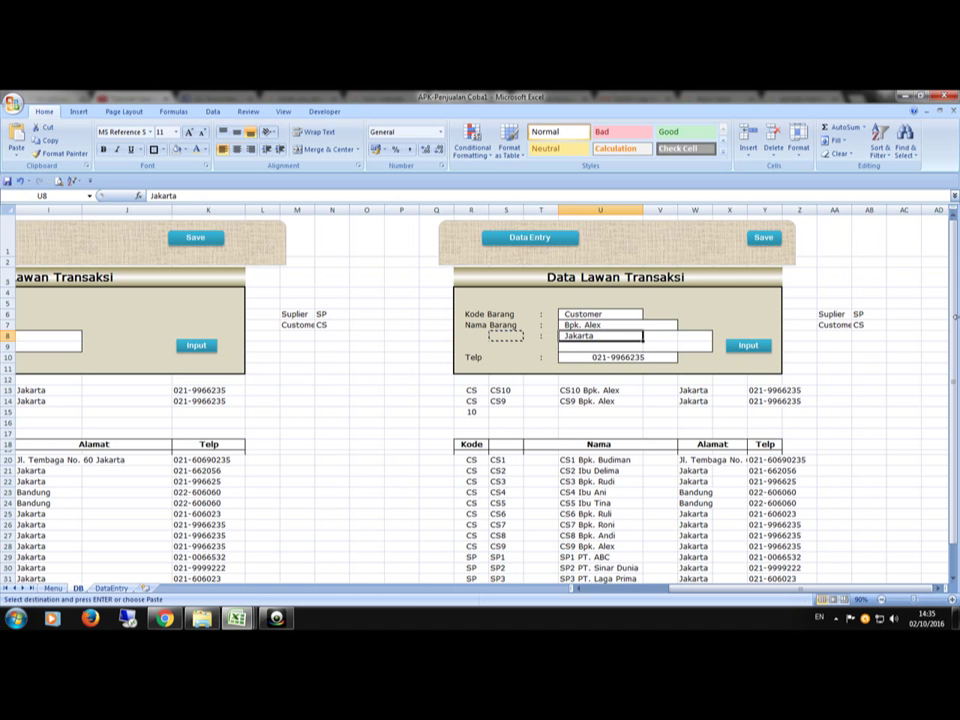
left_click_drag(540, 336, 710, 348)
key("Delete")
key("Left")
left_click(505, 346)
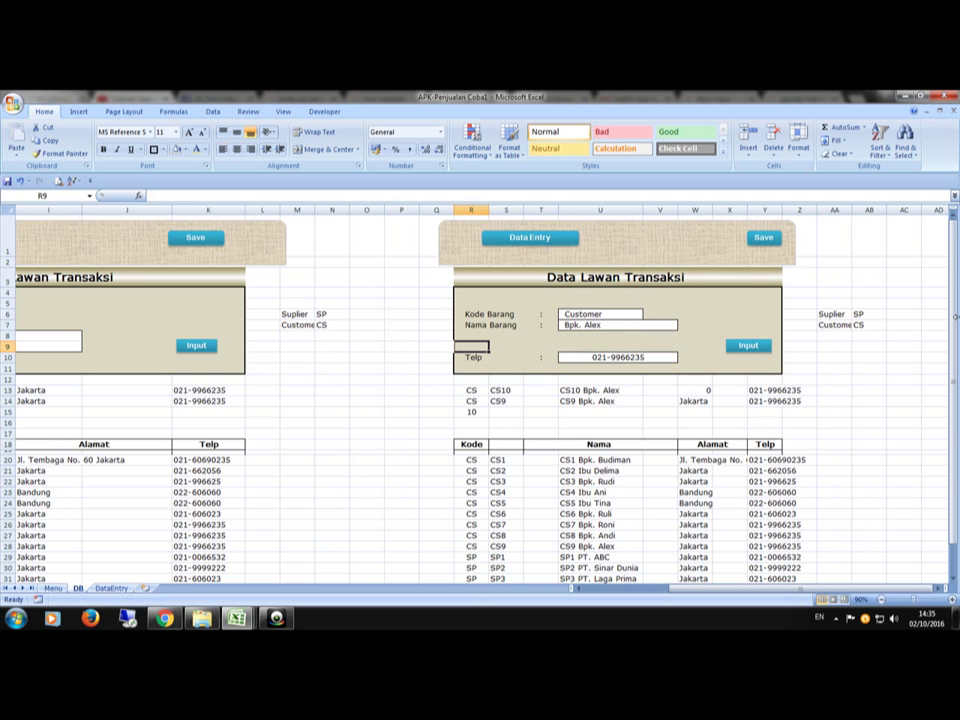
Remove the Telp label from R10 of the copied form using the blank formatting of R9
left_click(471, 346)
left_click(471, 357)
key("ctrl+c")
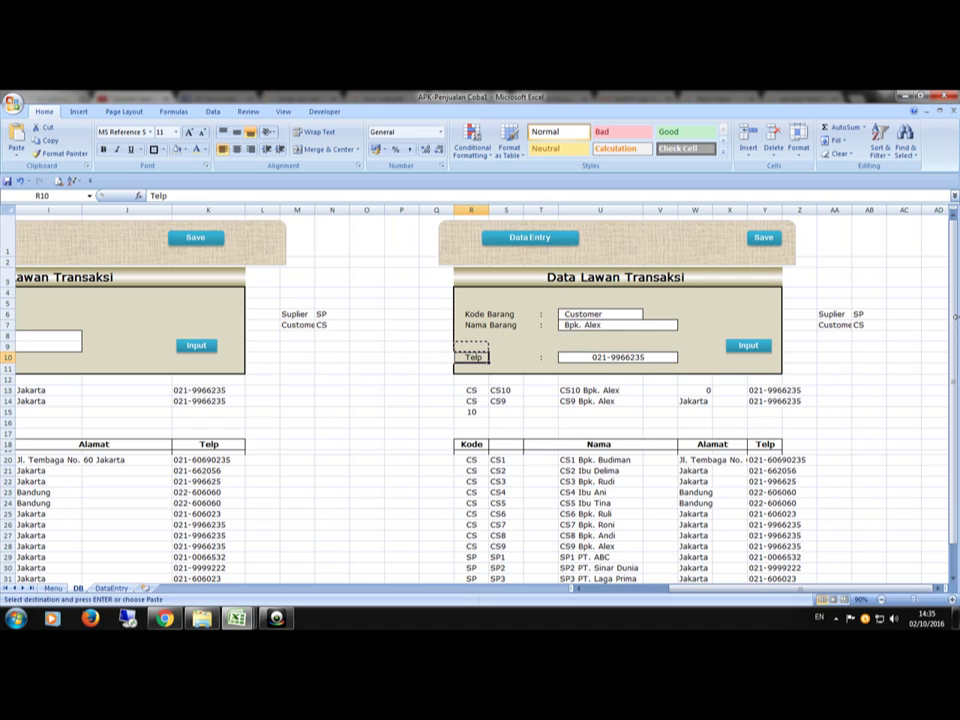
key("Delete")
Remove the Telp colon and phone entry box from row 10 of the copied form using blank cells from row 9
key("Right")
key("Right")
key("Up")
key("shift+Right")
key("shift+Right")
key("shift+Right")
key("ctrl+c")
key("Down")
key("shift+Right")
key("shift+Right")
key("shift+Right")
key("Delete")
Add the label "Jumlah" in R8 of the copied form and copy the Nama Barang row's colon into T8
key("Left")
key("Left")
key("Up")
key("Up")
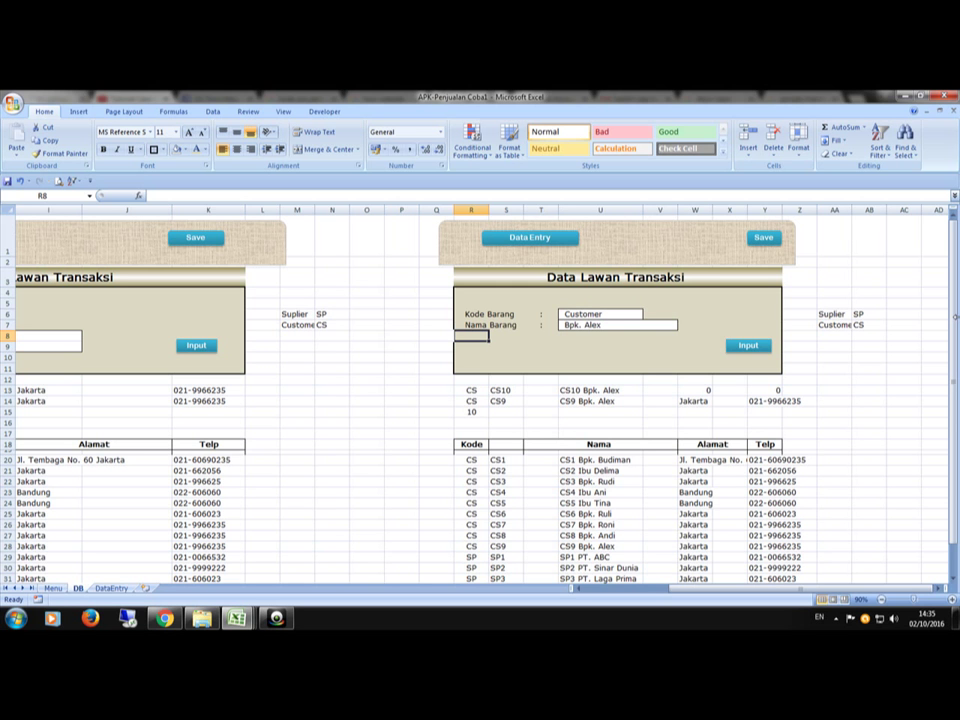
type("Jumlah")
key("Return")
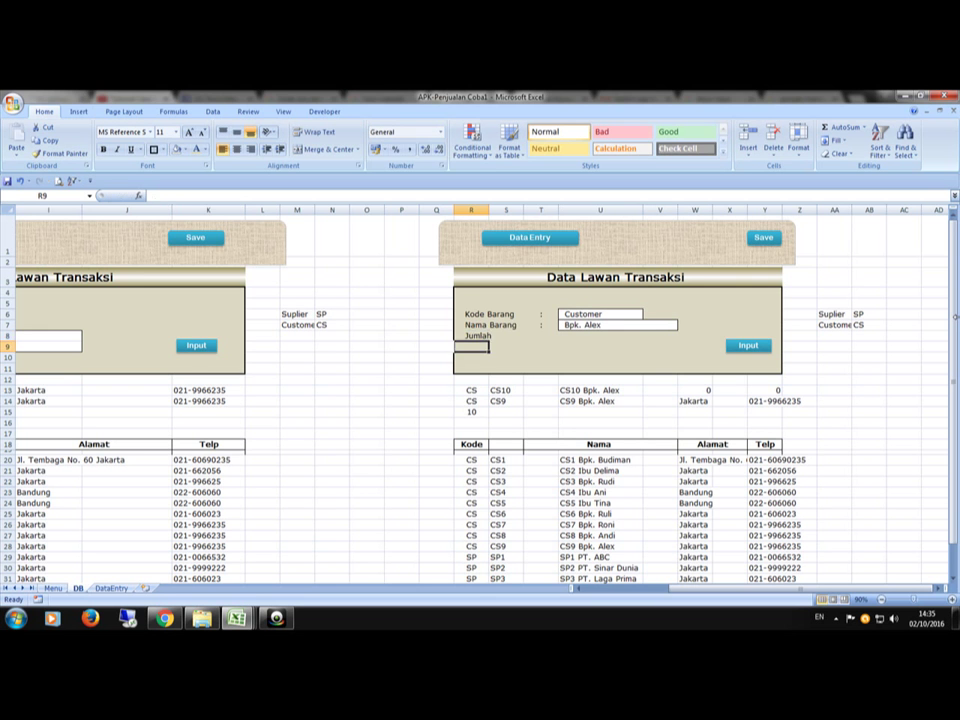
left_click(540, 324)
key("ctrl+c")
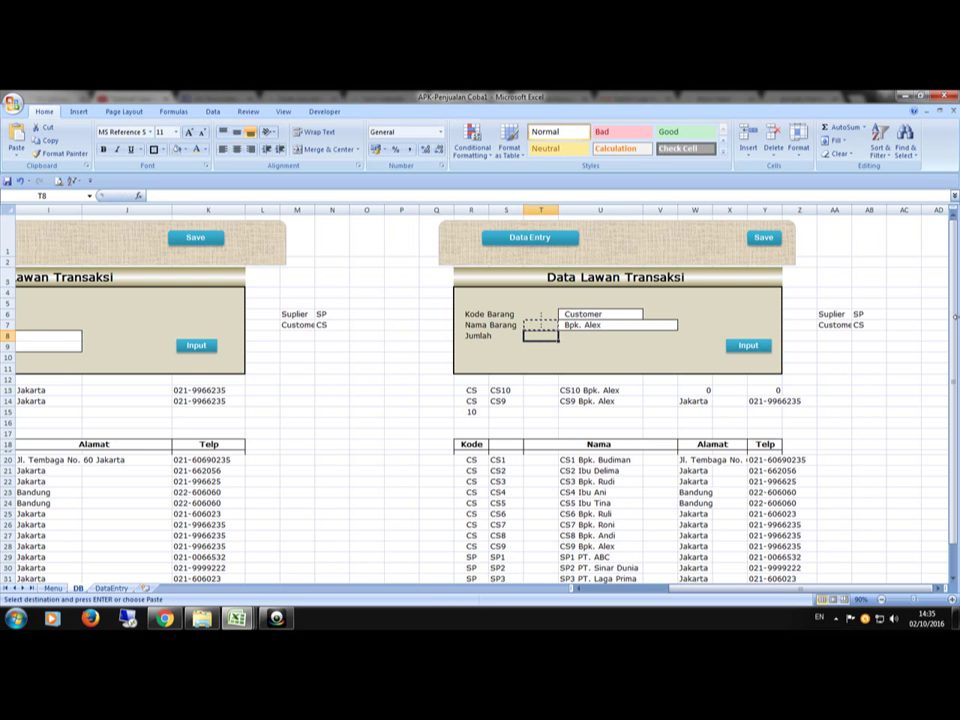
left_click(540, 335)
key("Return")
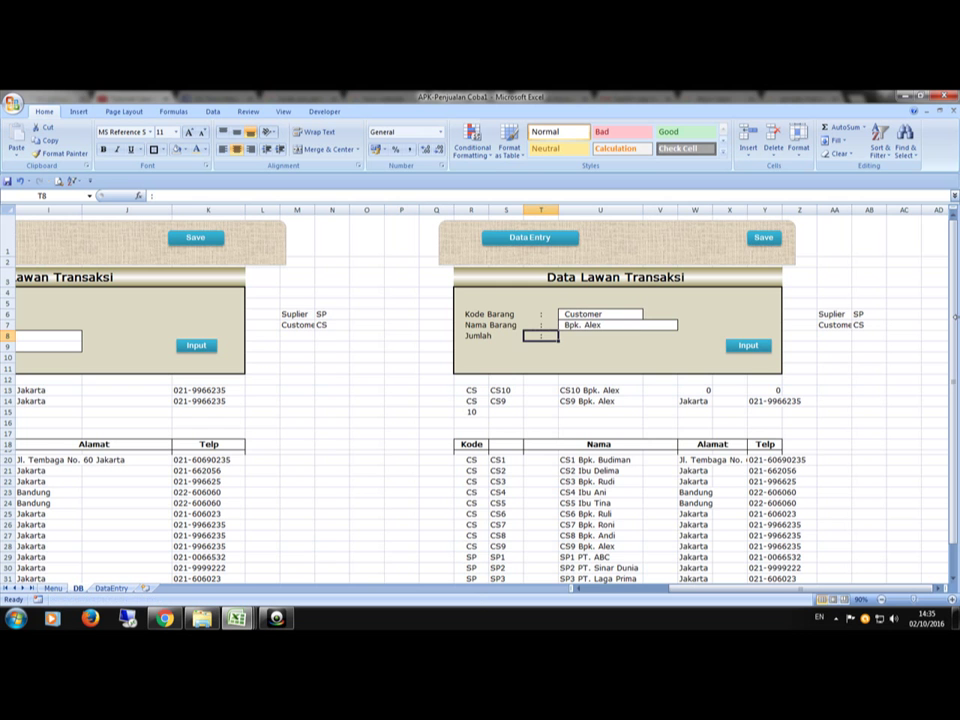
Extend the R8 label of the copied form to "Jumlah Minimum"
left_click(630, 315)
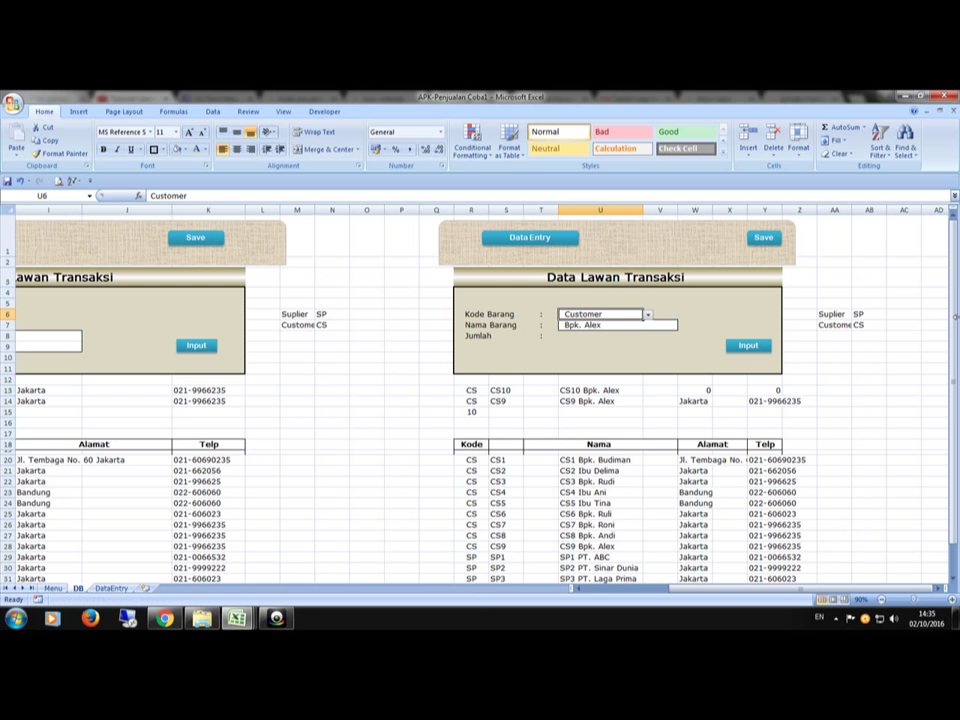
left_click(540, 335)
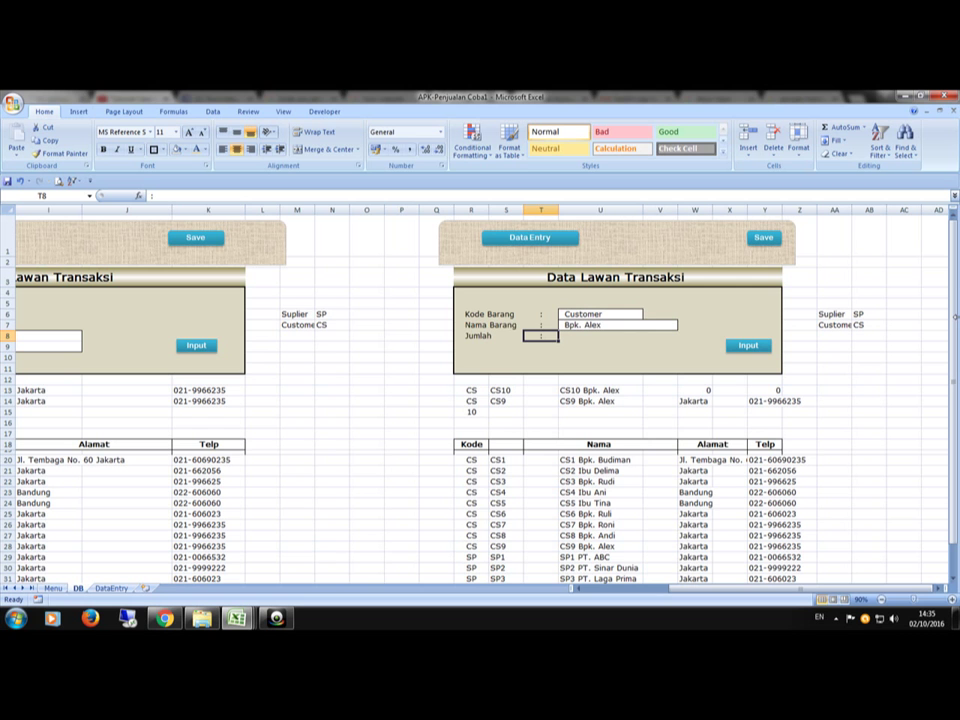
key("Left")
key("Left")
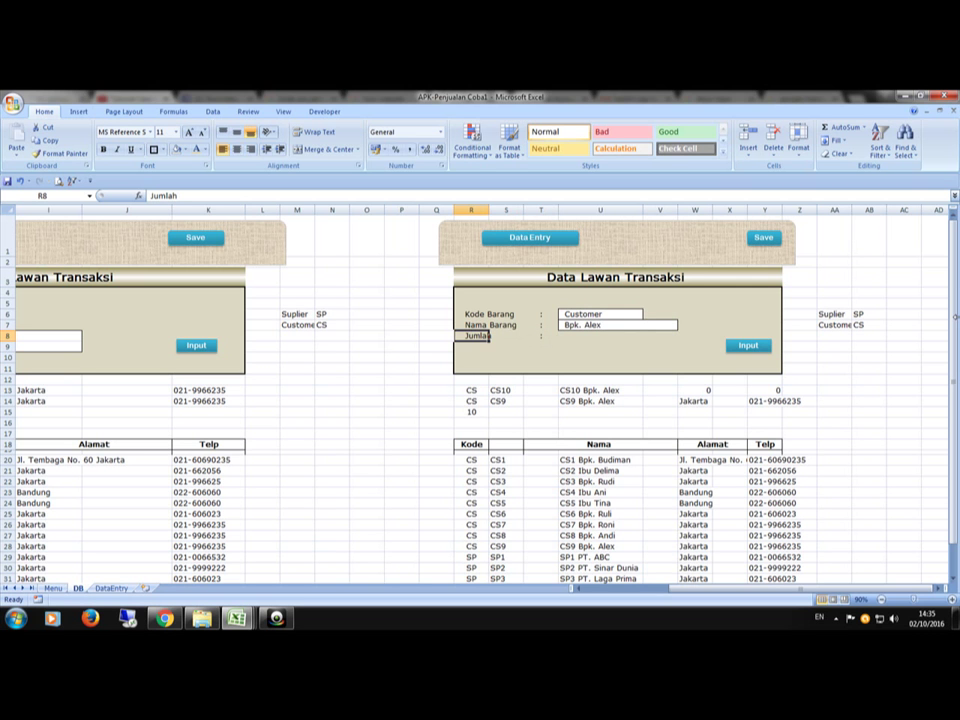
key("F2")
type("Minimum")
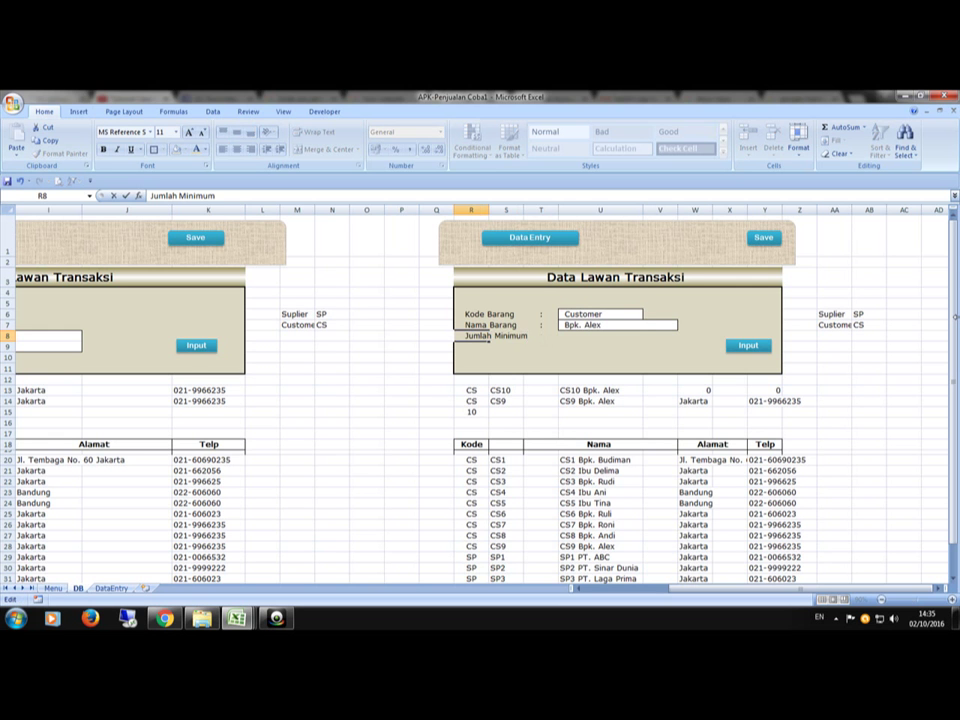
Copy the Nama Barang entry box from U7 down to U8 for the Jumlah Minimum row
left_click(600, 336)
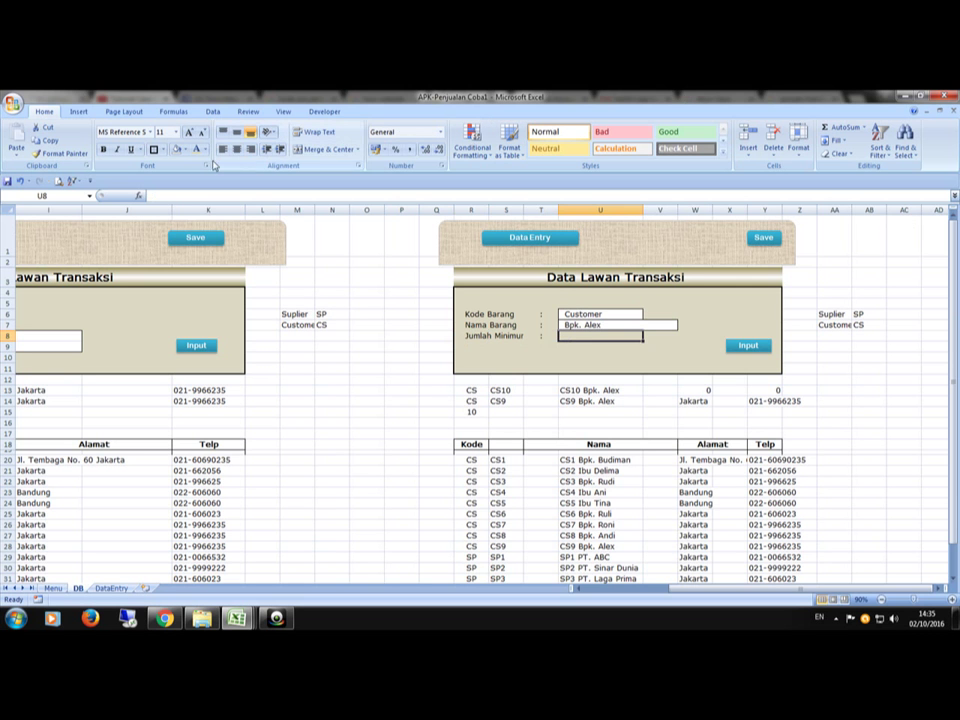
key("Up")
key("Up")
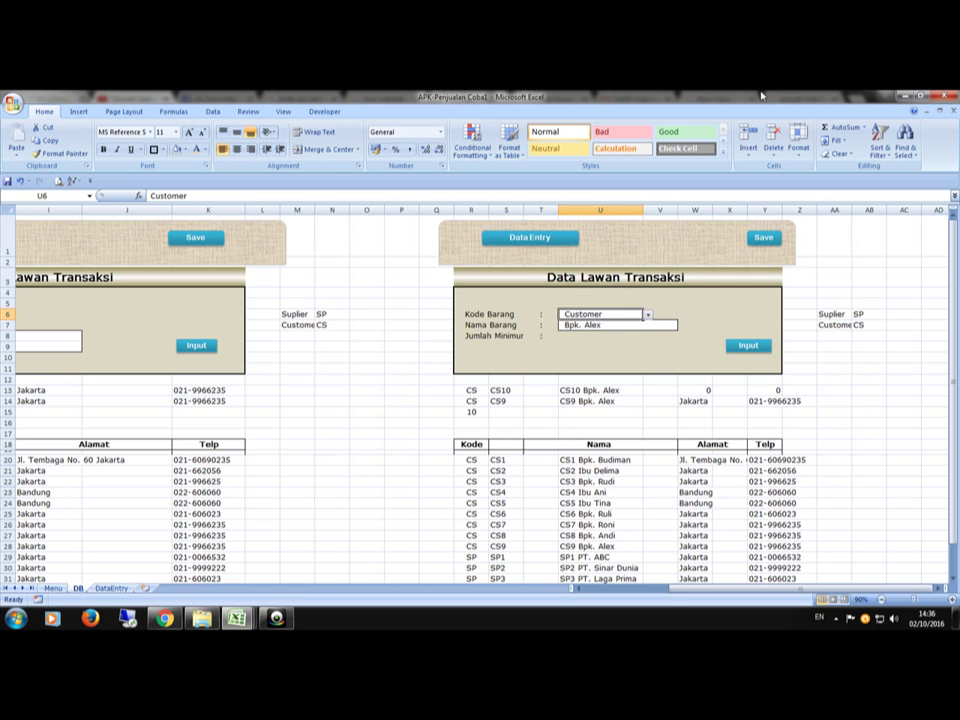
key("Down")
key("ctrl+c")
key("Down")
key("Return")
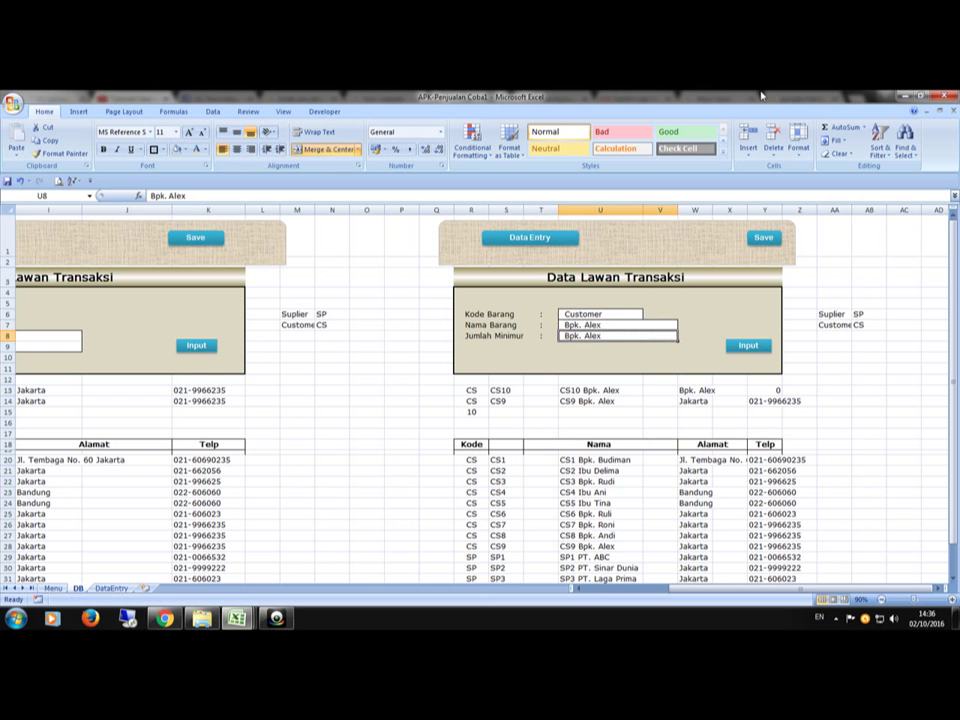
Unmerge the copied Jumlah Minimum box, clear its content and reduce it to the single cell U8
key("alt+h")
key("m")
key("u")
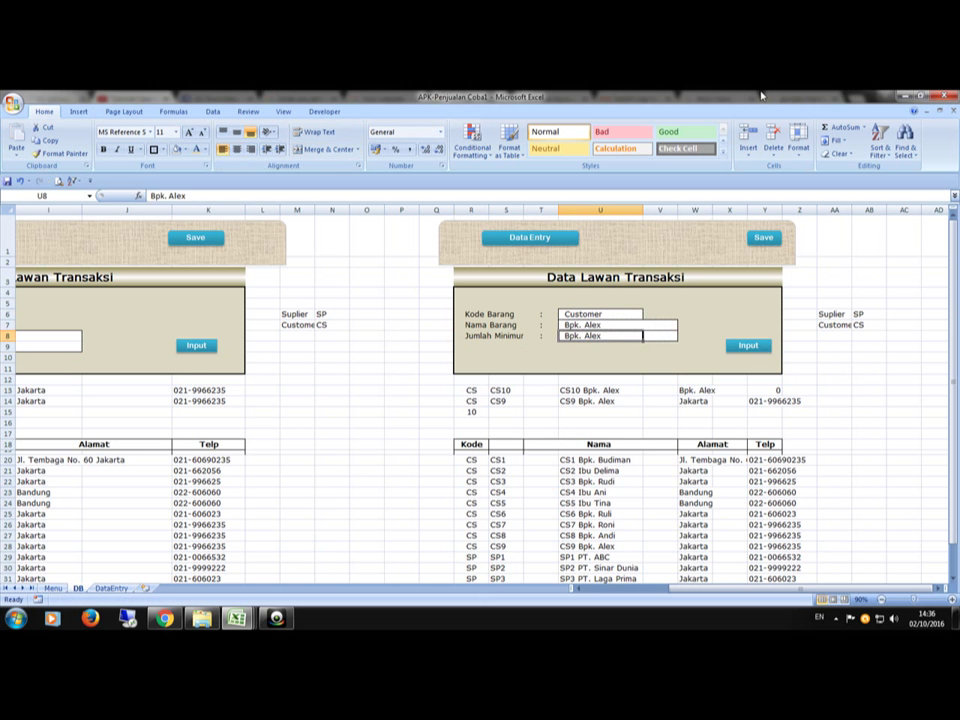
key("Delete")
key("Right")
key("ctrl+c")
key("Left")
key("Return")
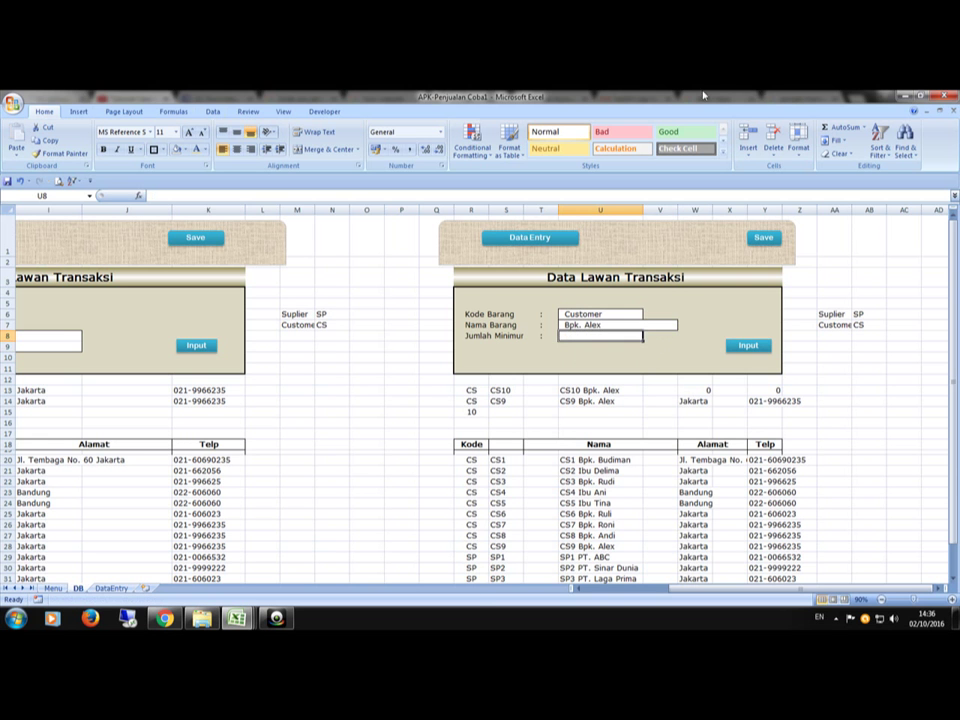
Apply outside borders to the Jumlah Minimum entry cell U8
left_click(165, 150)
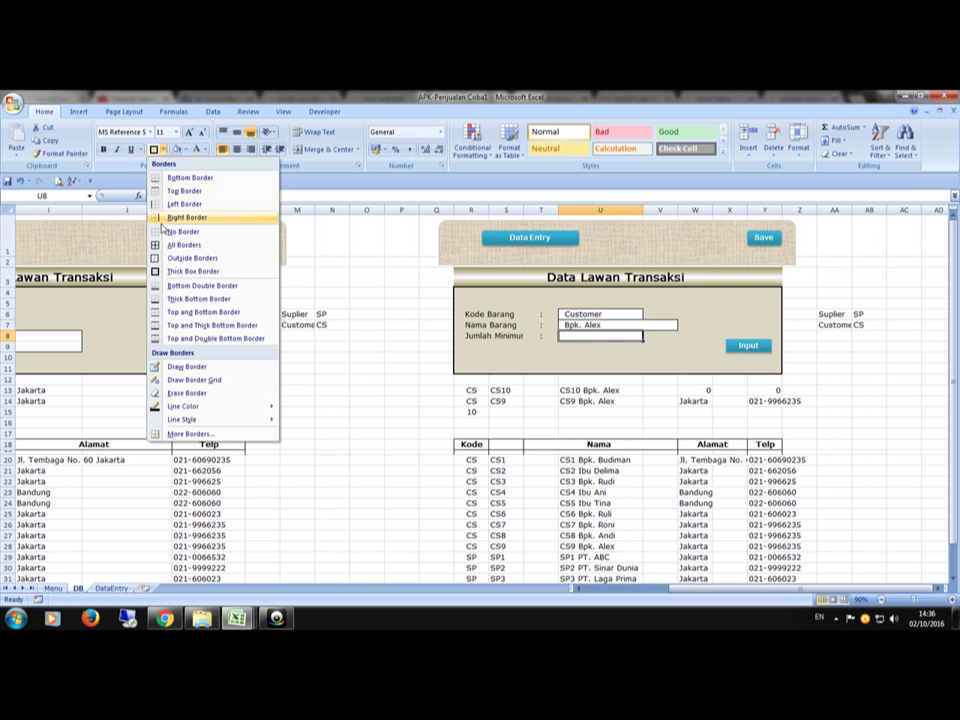
left_click(180, 257)
left_click(864, 354)
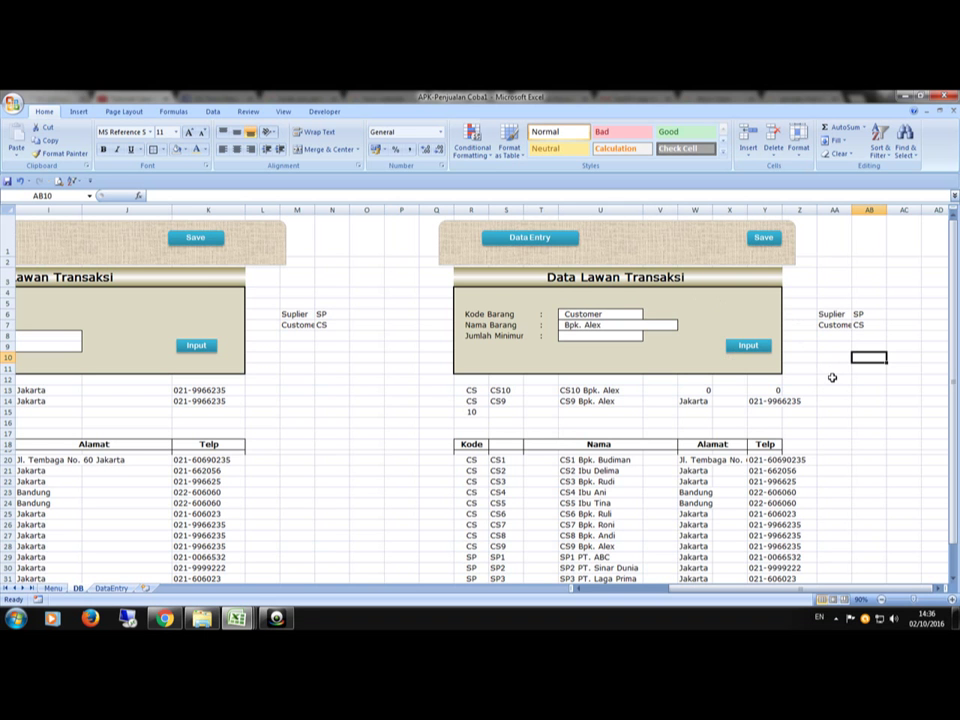
Widen column S to fit the full Jumlah Minimum label and narrow the colon column T
left_click(480, 336)
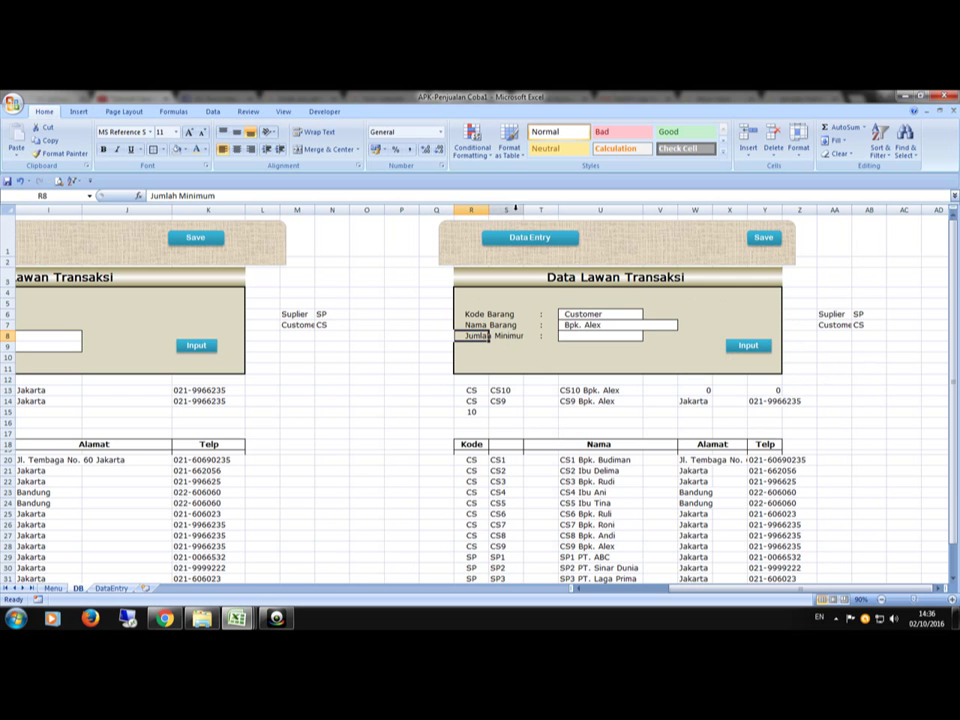
left_click_drag(490, 210, 562, 218)
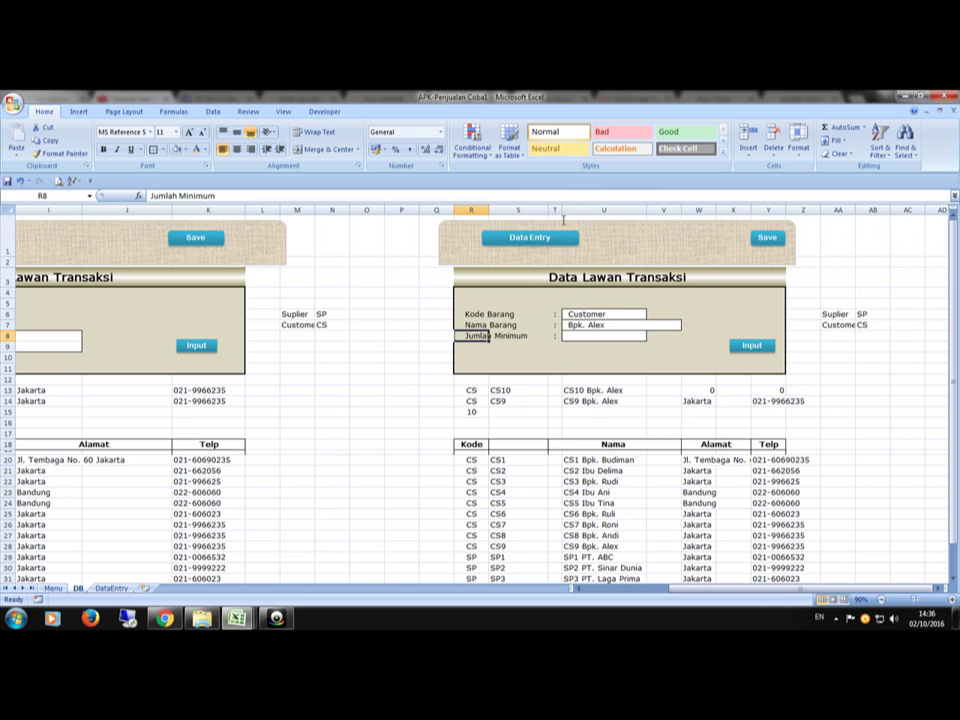
left_click(840, 402)
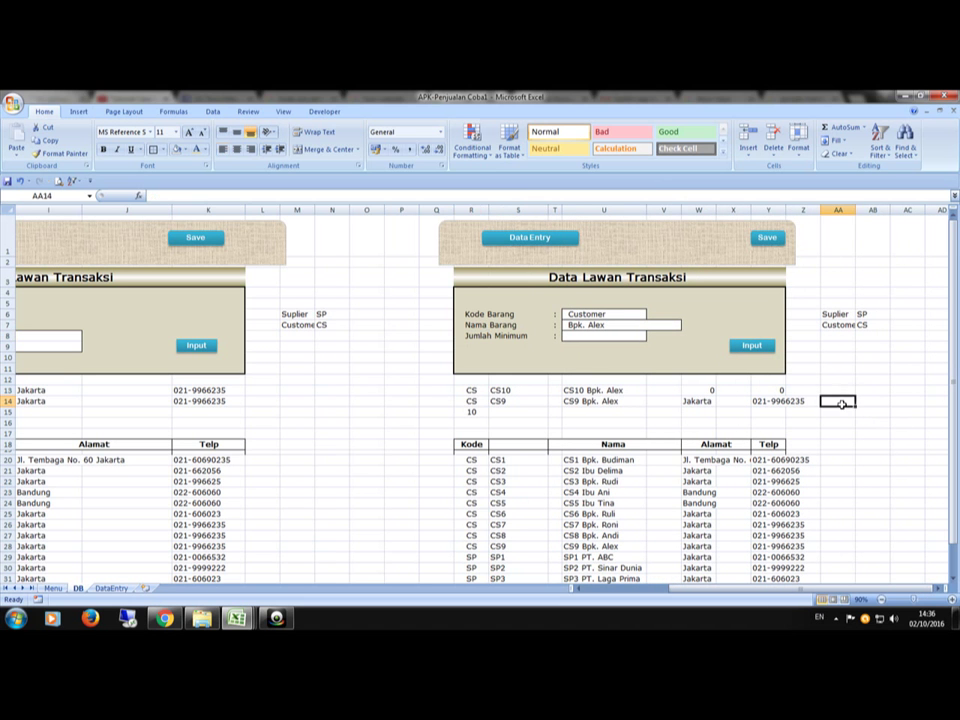
Clear the existing entries from the Kode Barang and Nama Barang boxes in U6 and U7
left_click(480, 387)
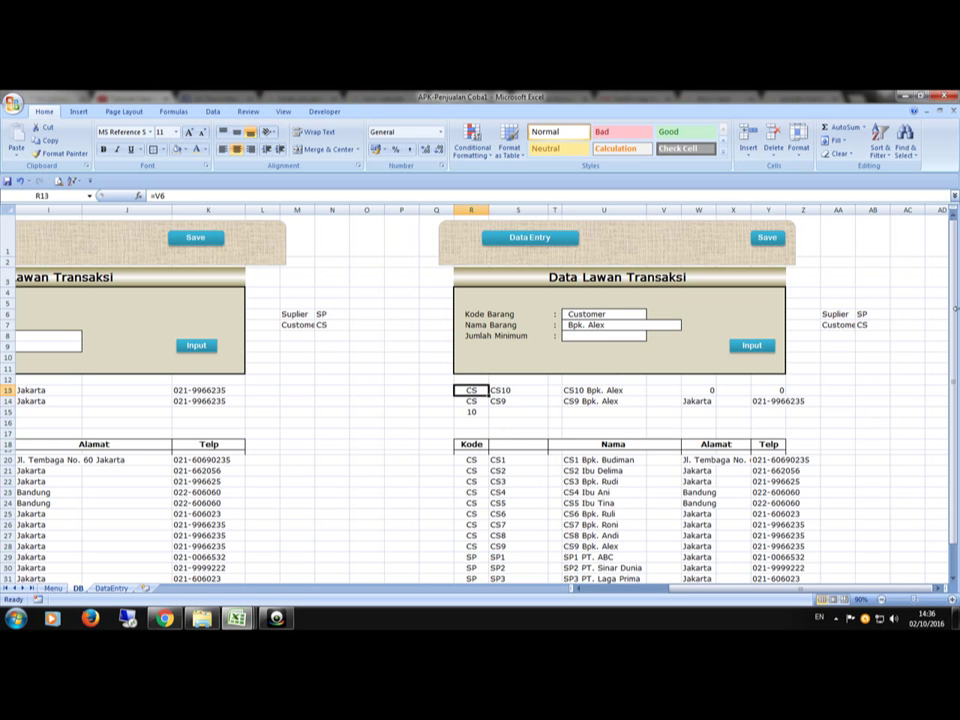
left_click(606, 303)
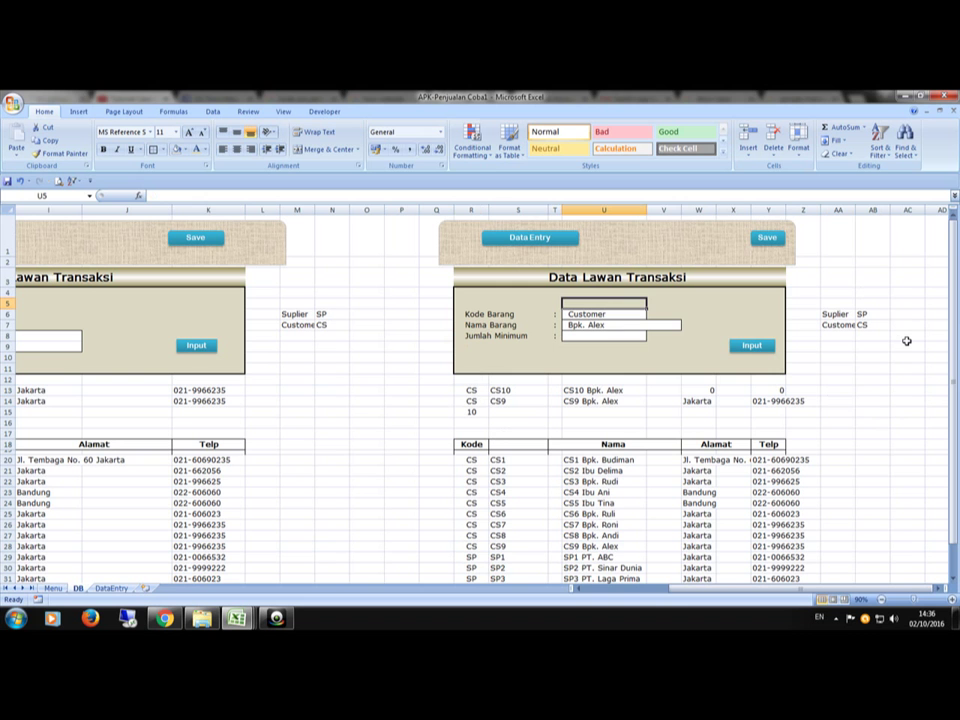
key("Down")
key("shift+Down")
key("shift+Down")
key("shift+Right")
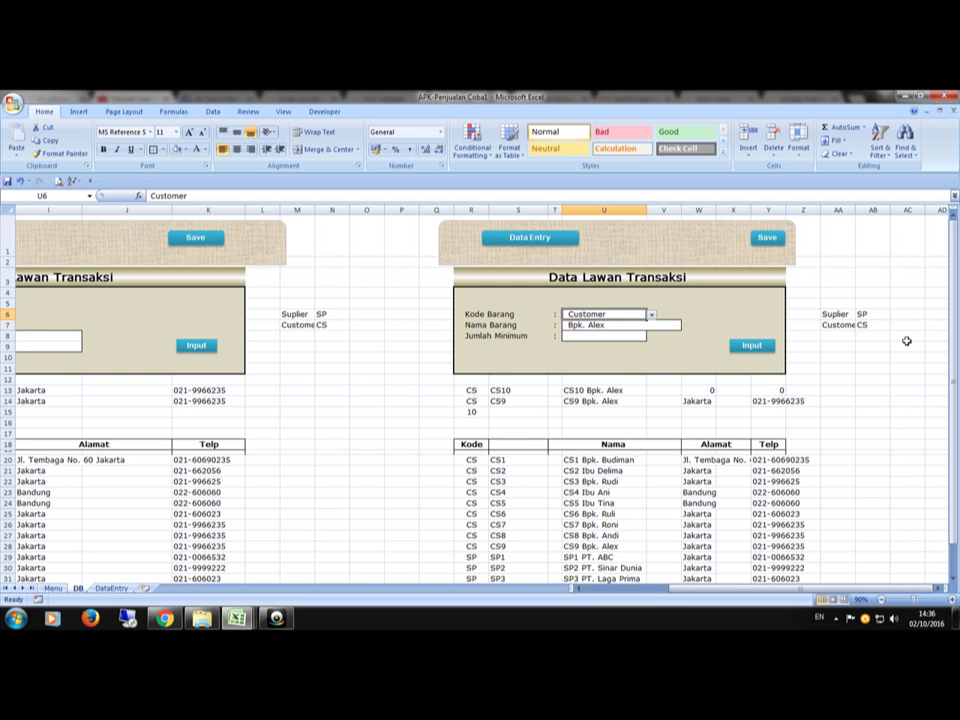
key("shift+Up")
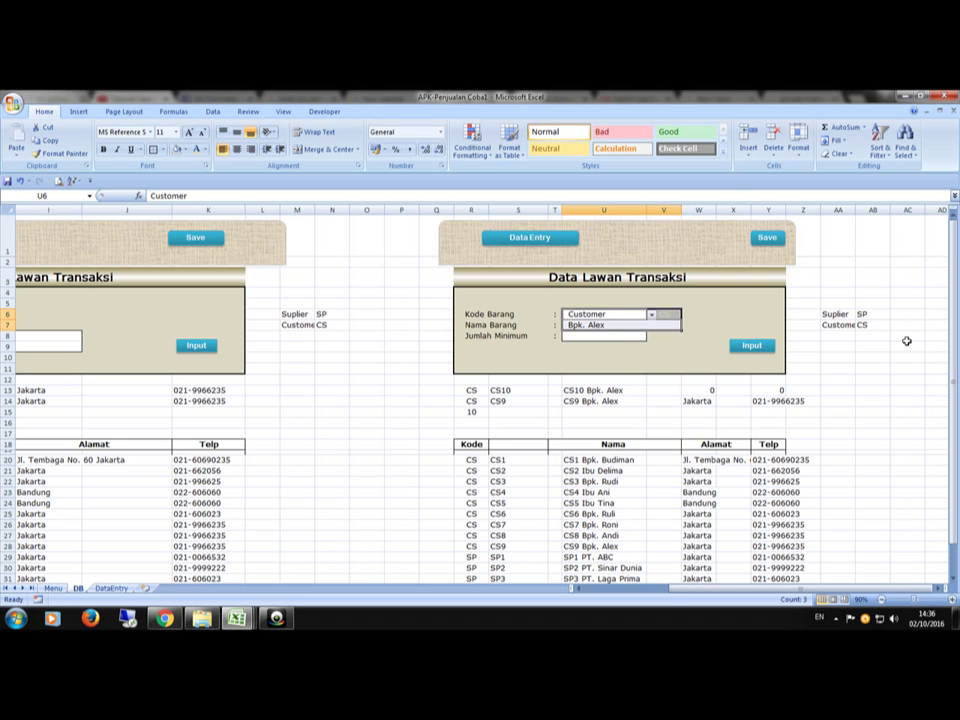
key("shift+Up")
key("Delete")
key("Down")
key("shift+Down")
key("Delete")
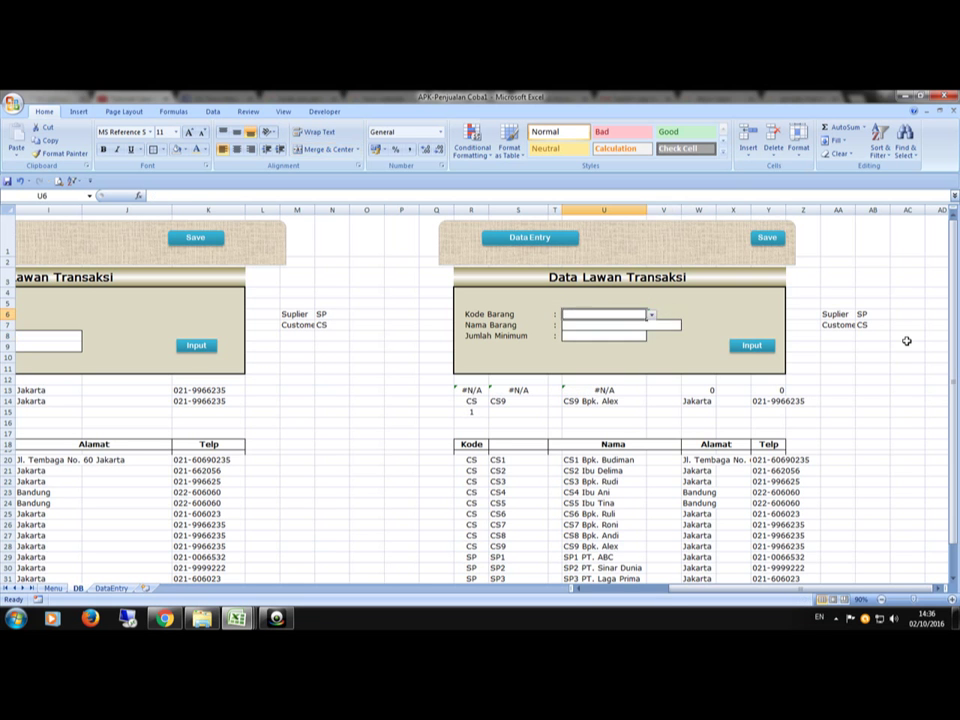
Try to remove the =Lawan list source from the data validation of the Kode Barang box in U6
key("Up")
key("Right")
key("Left")
left_click(250, 112)
left_click(210, 114)
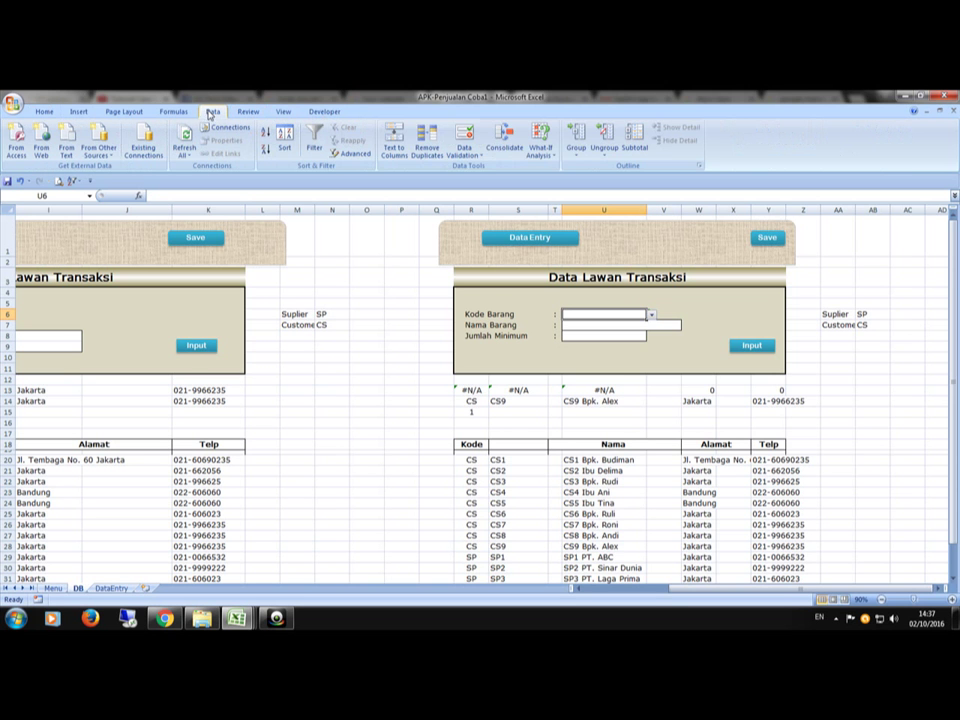
right_click(467, 155)
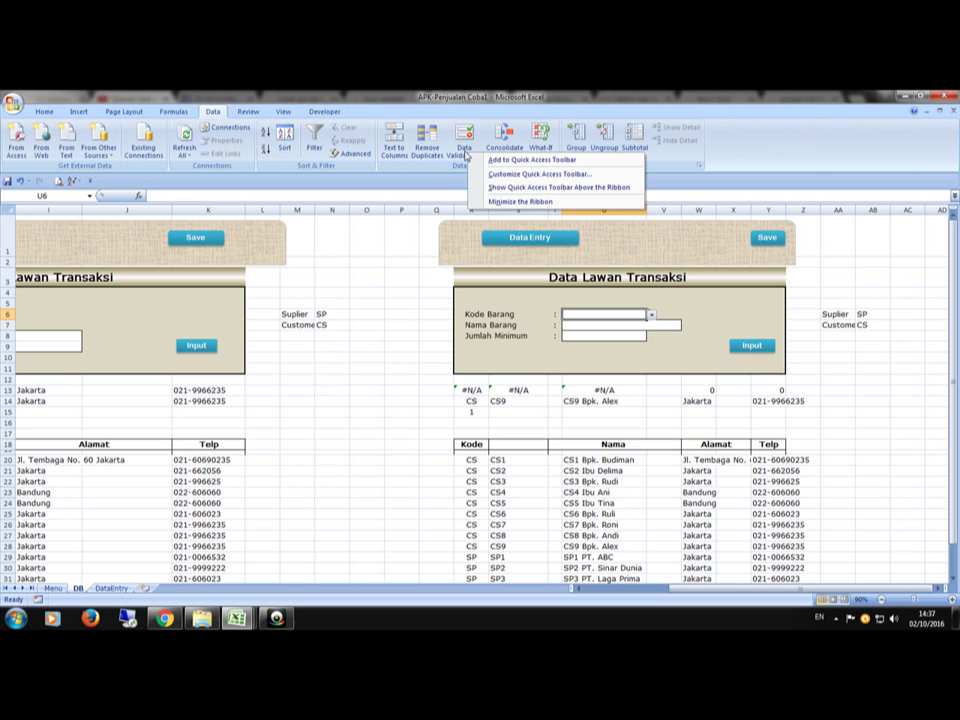
left_click(466, 155)
left_click(486, 169)
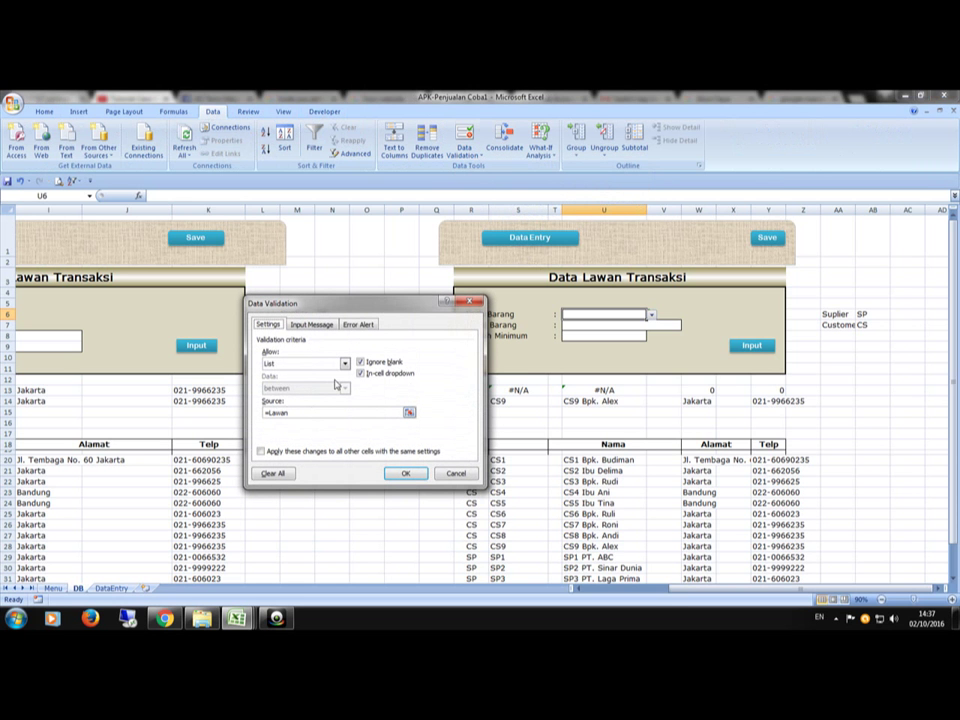
left_click(332, 411)
key("BackSpace")
key("BackSpace")
key("BackSpace")
key("BackSpace")
key("BackSpace")
key("BackSpace")
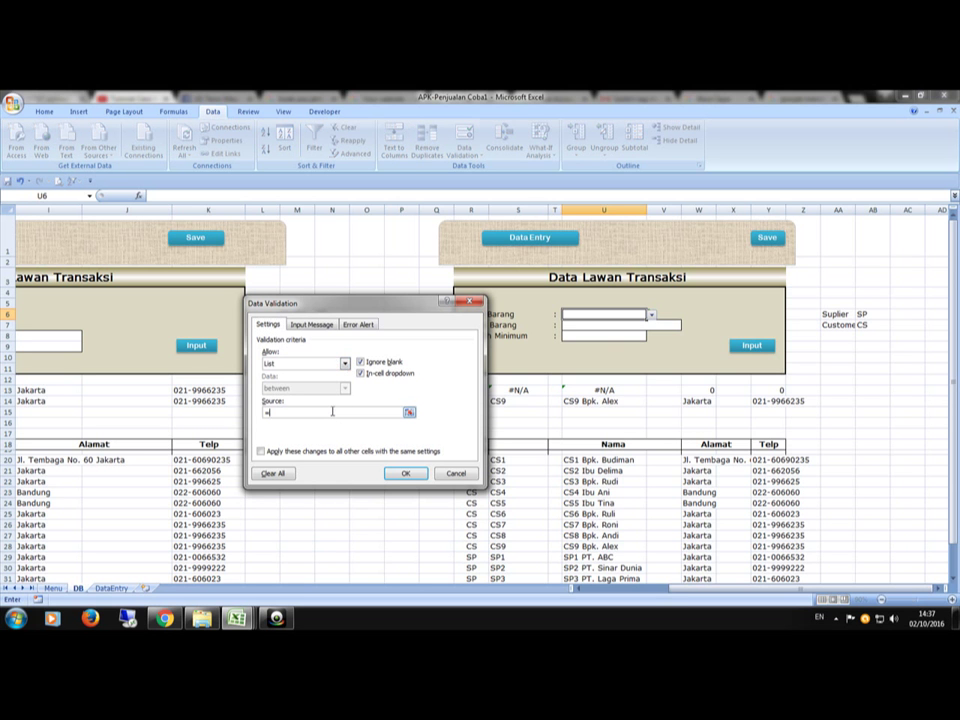
left_click(409, 477)
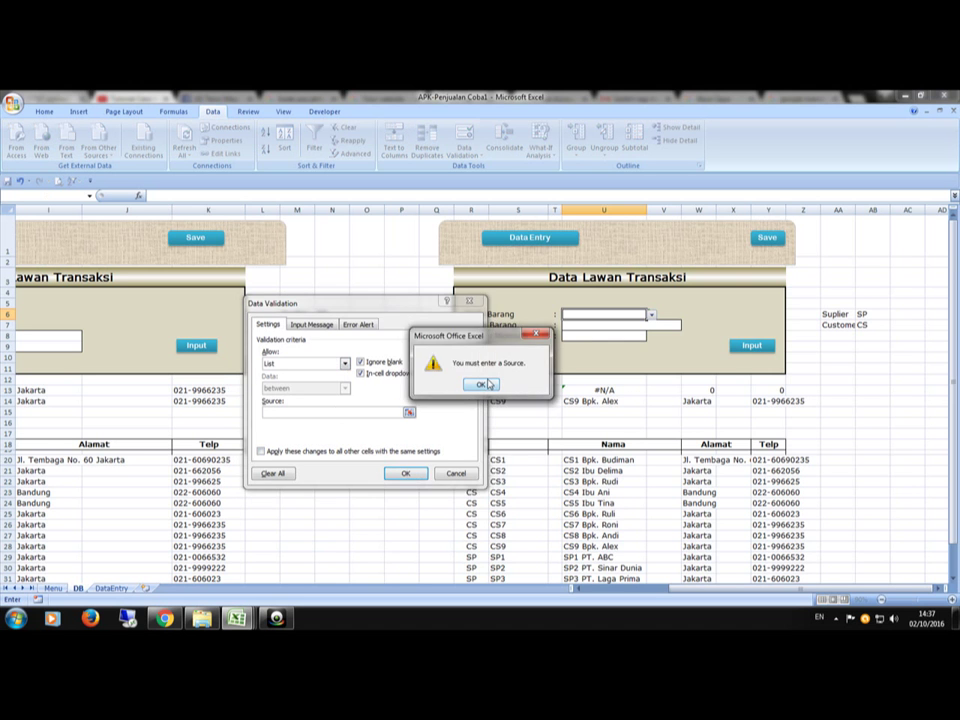
key("Return")
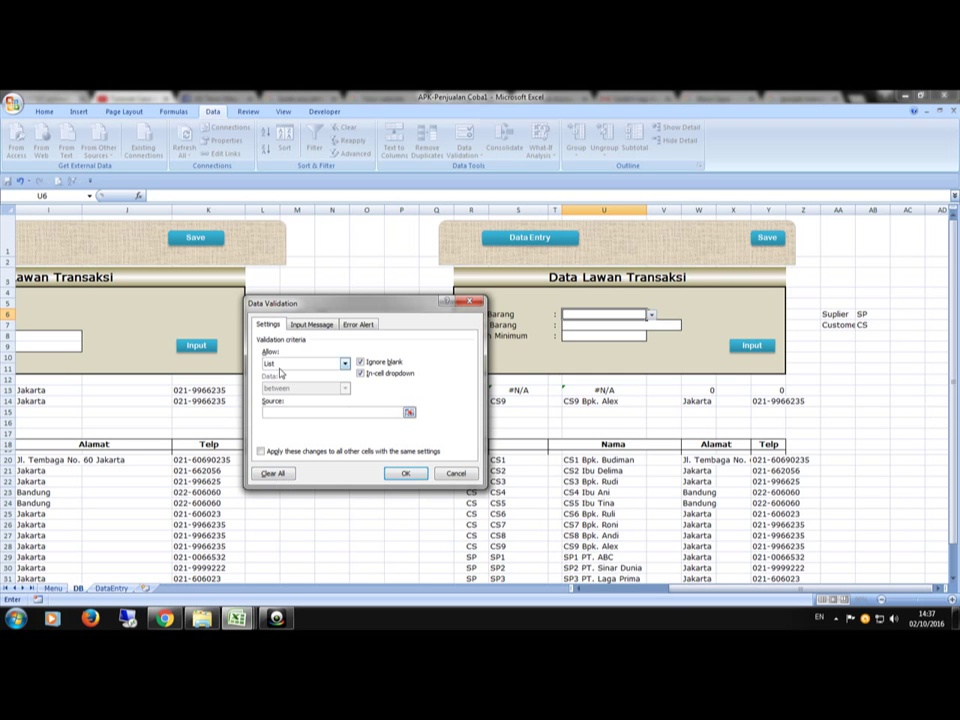
Try to apply the blank-source list validation to all cells with the same settings, and cancel the validation changes
left_click(261, 451)
left_click(406, 476)
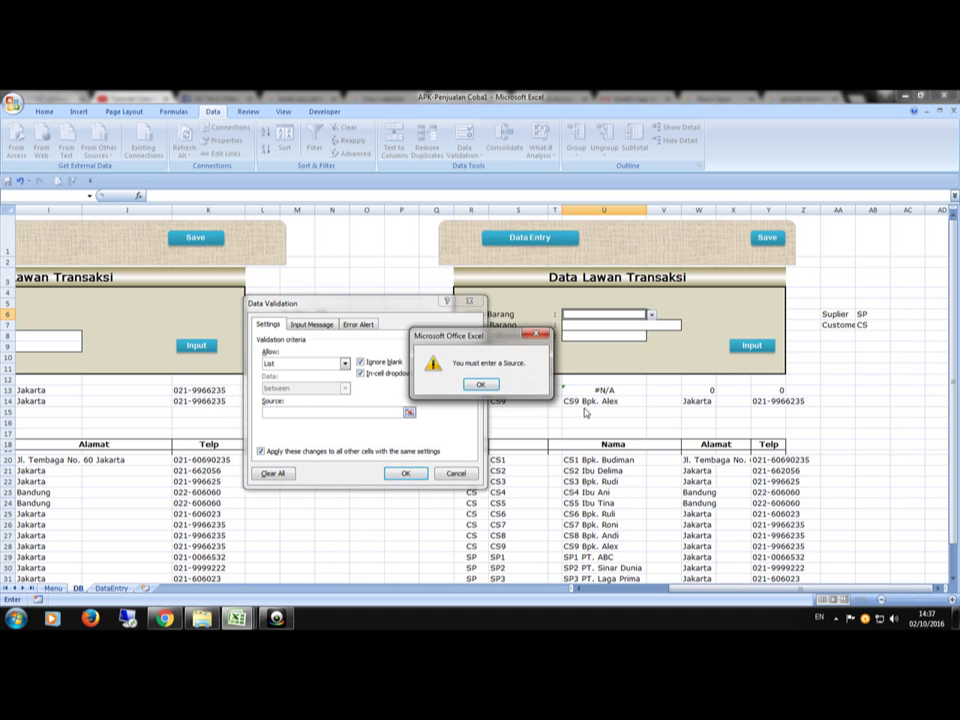
key("Return")
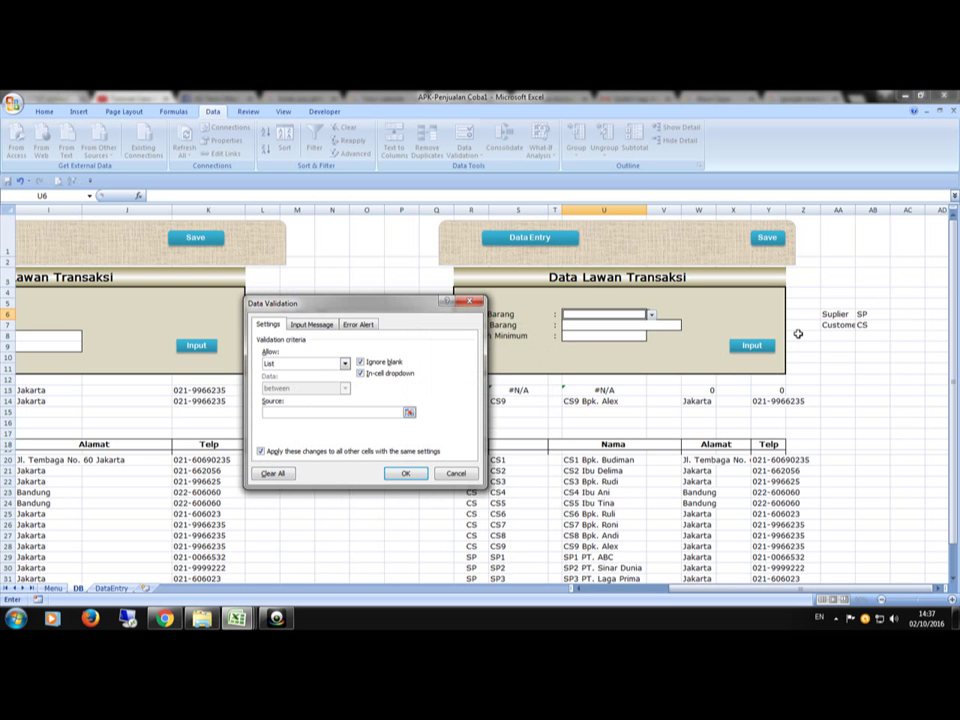
key("Return")
key("Return")
key("Escape")
key("Up")
key("Down")
key("Up")
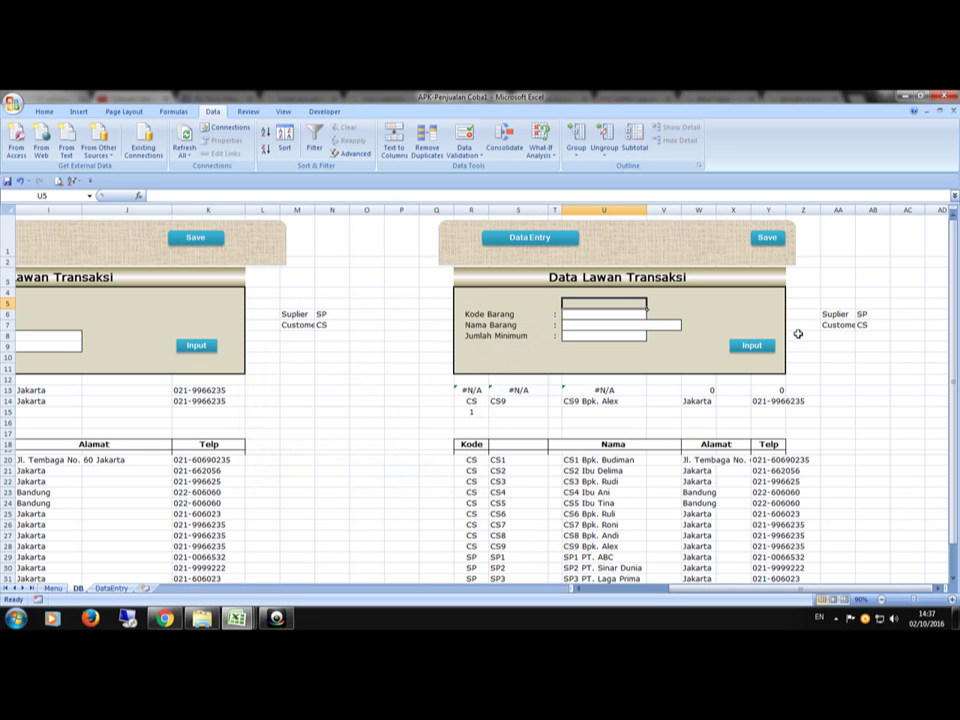
key("Down")
key("Down")
key("Down")
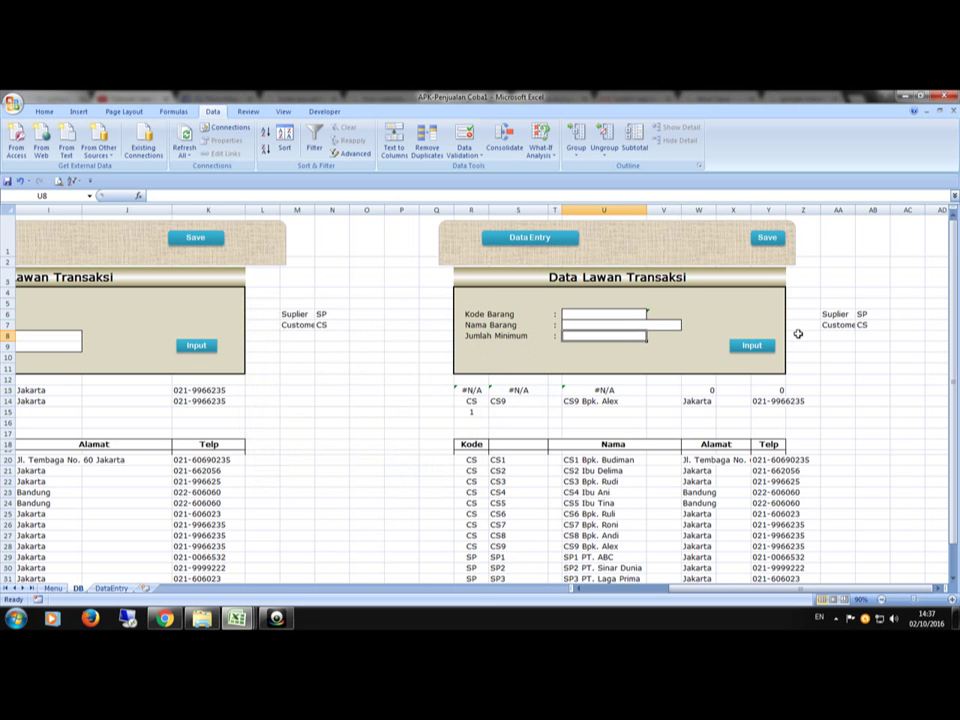
key("Up")
key("Up")
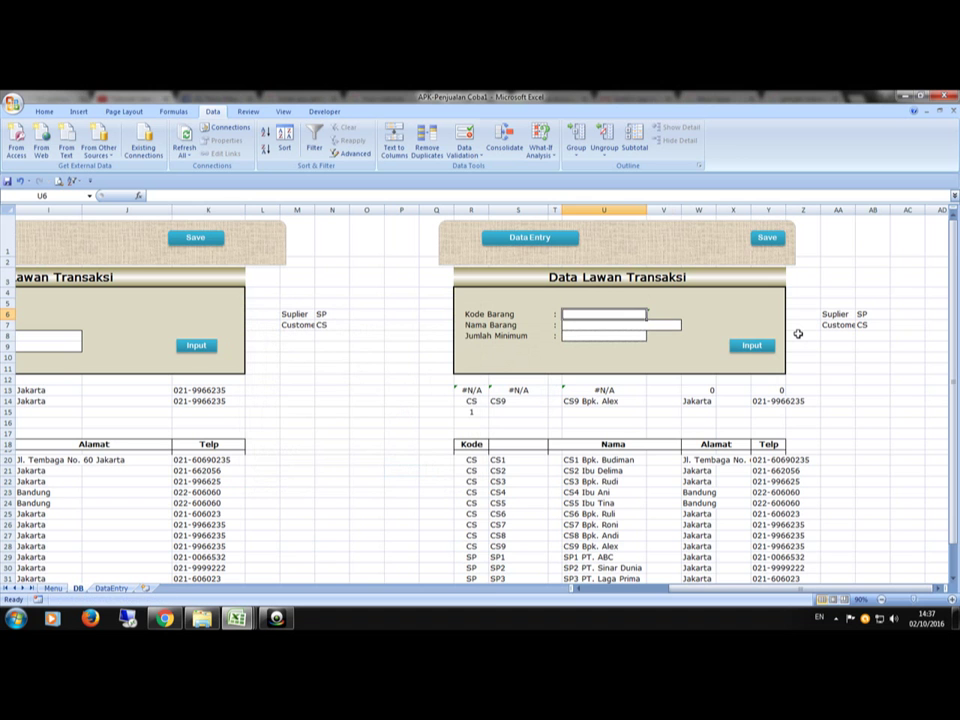
key("Right")
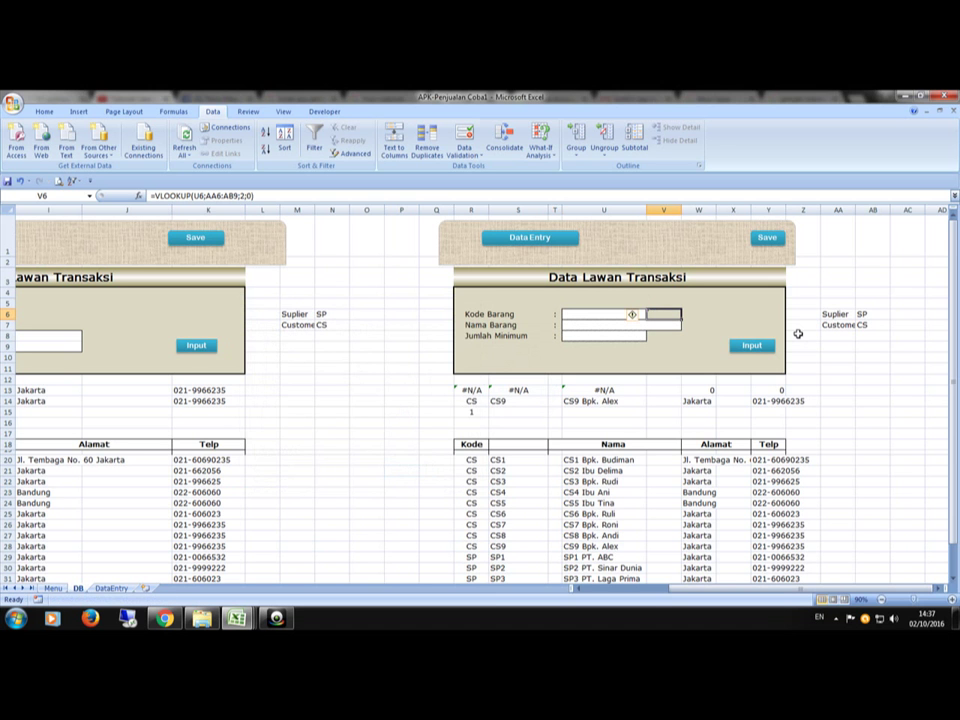
key("Left")
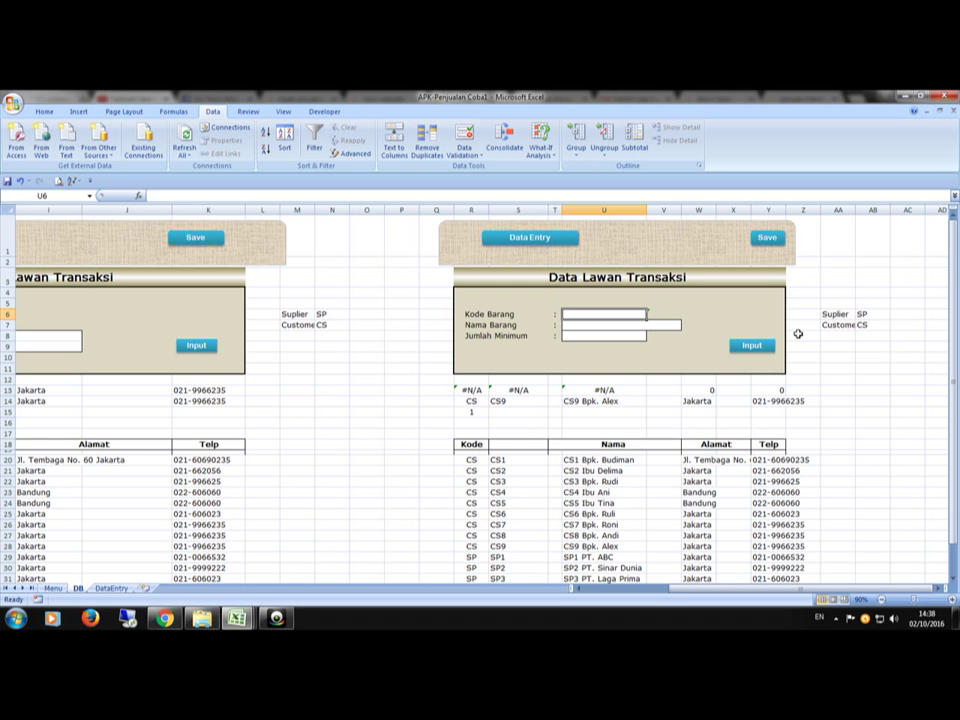
Replace the category names beside the goods form with Barang Jadi in AA6 and Bahan Baku in AA7
key("Right")
key("Right")
key("Right")
key("Right")
key("Right")
key("Right")
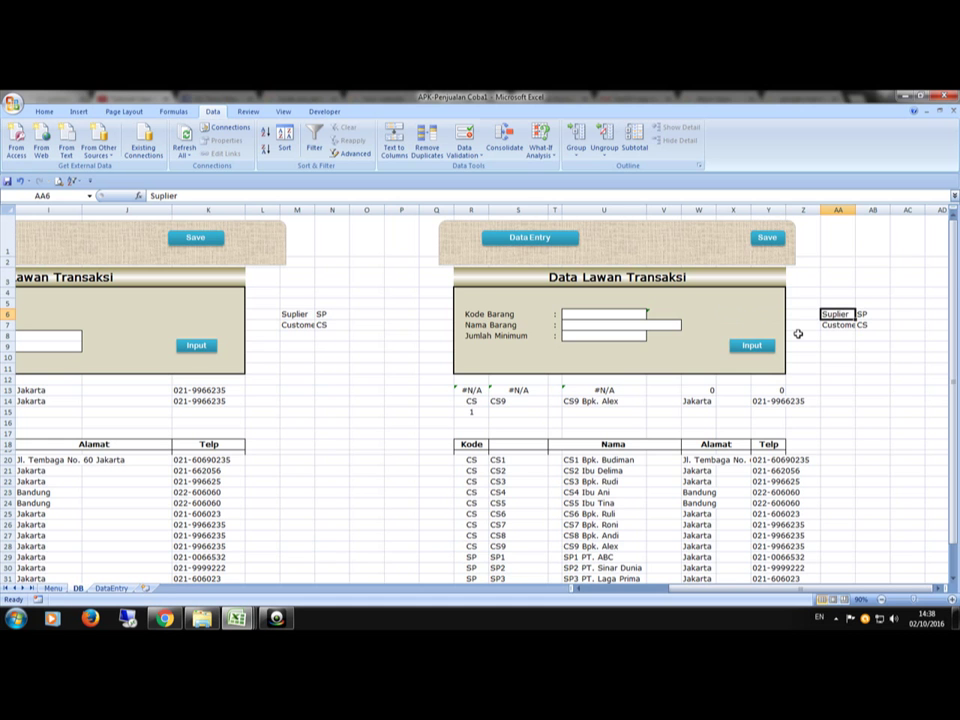
key("Down")
key("Up")
type("Barang")
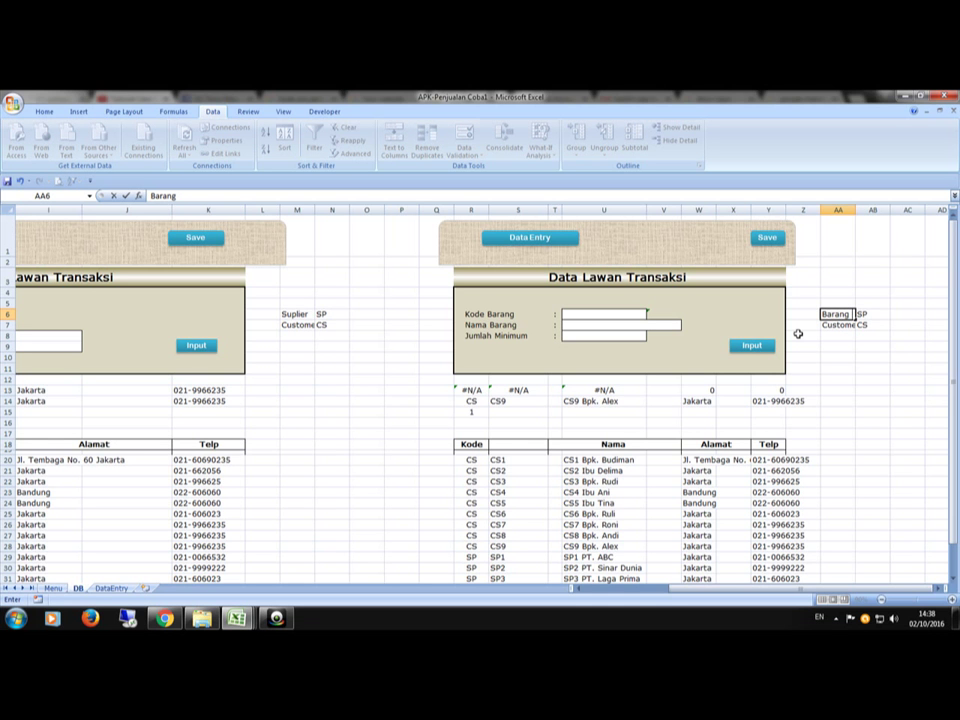
type(" Jadi")
key("BackSpace")
key("BackSpace")
key("BackSpace")
key("BackSpace")
type("Jadi")
key("Return")
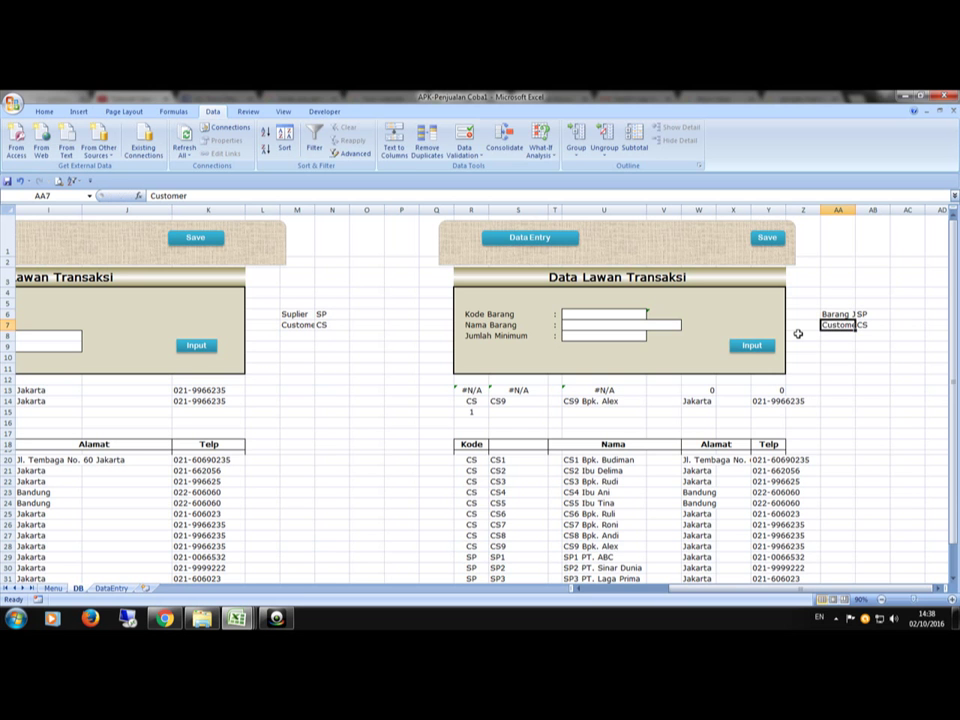
type("Bah")
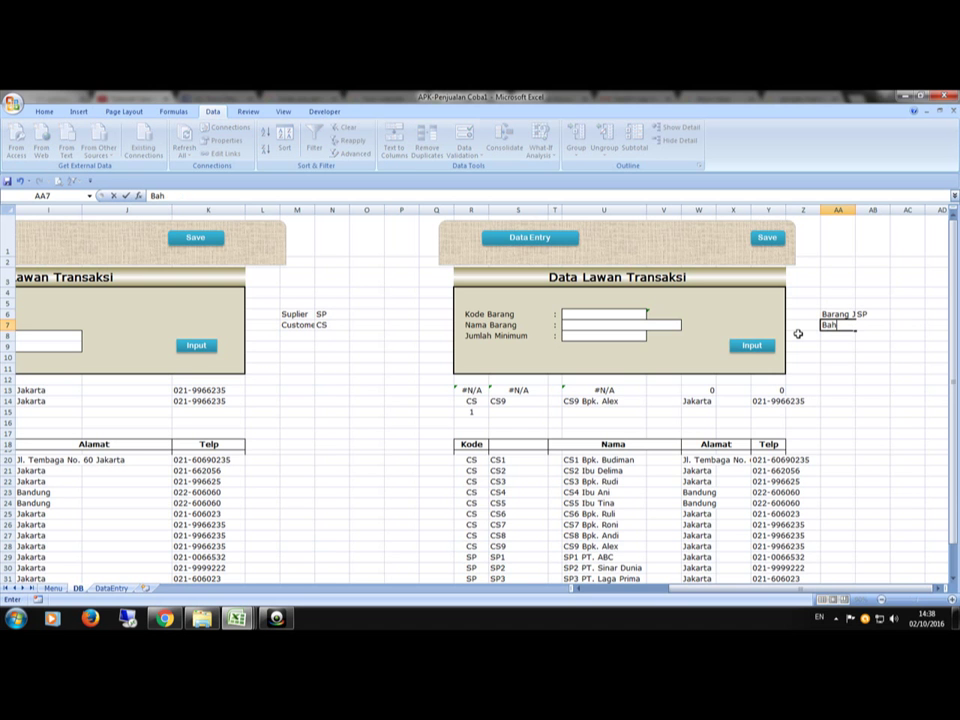
type("an Baku")
key("Return")
Set the category codes to BJ in AB6 and BB in AB7
key("Up")
key("Right")
key("Up")
type("JBJ")
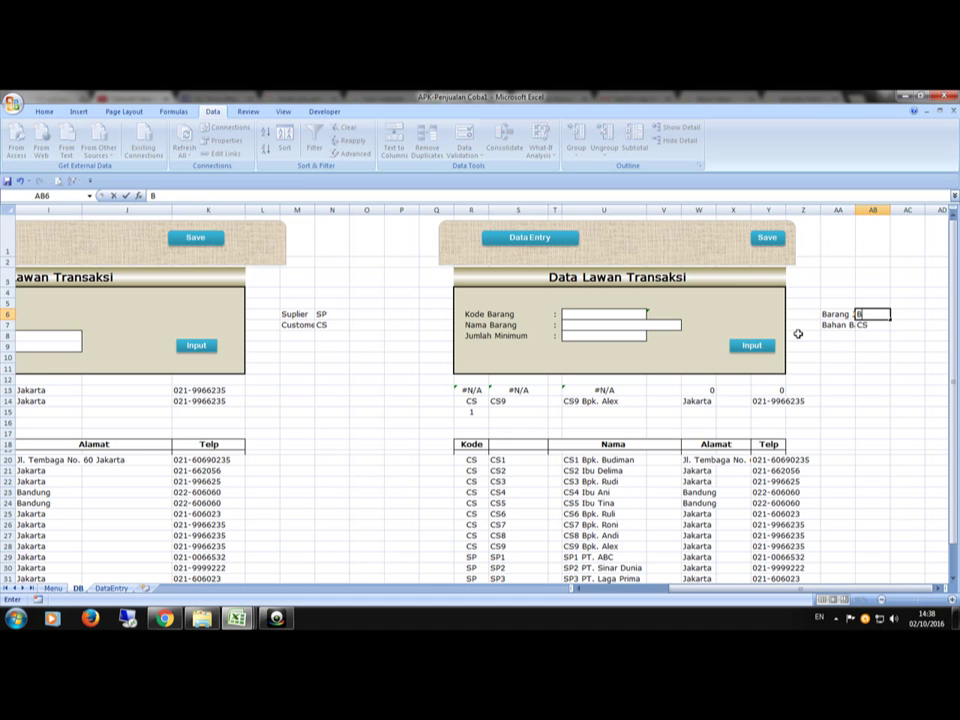
key("Return")
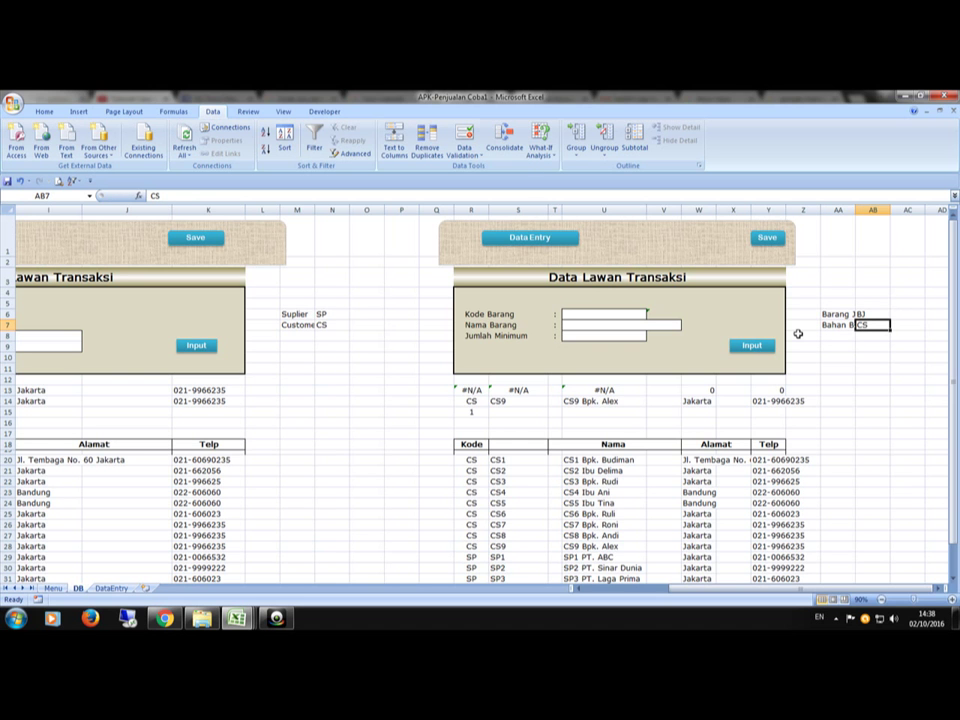
type("BB")
key("Left")
Define a workbook-scoped name barang that refers to =DB!$AA$6:$AA$8
key("Left")
key("Left")
key("Left")
key("Left")
key("Left")
key("Up")
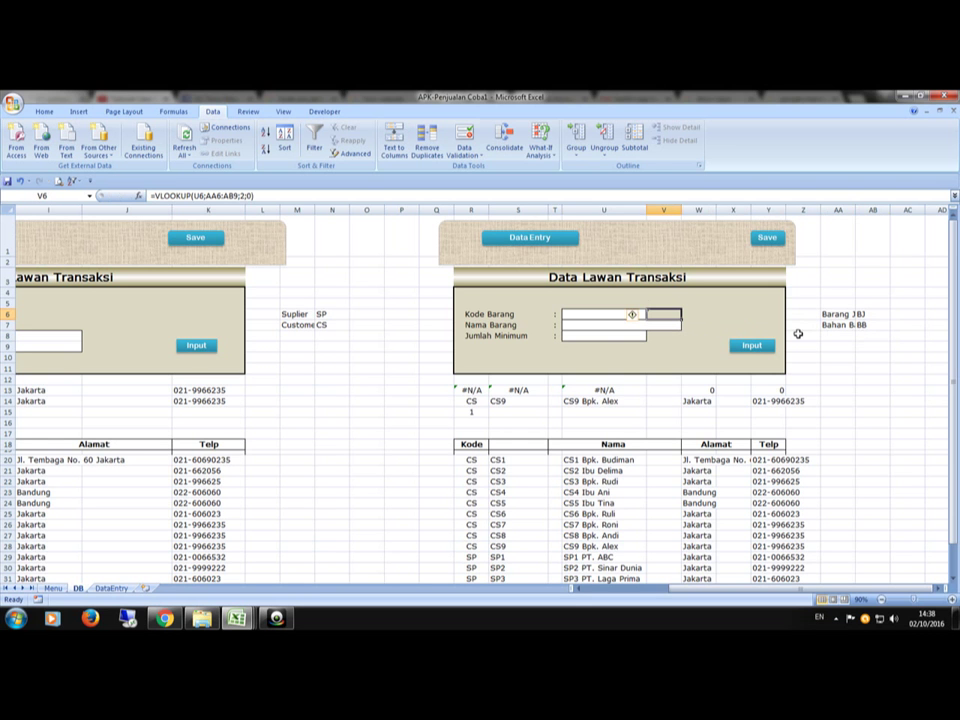
key("Left")
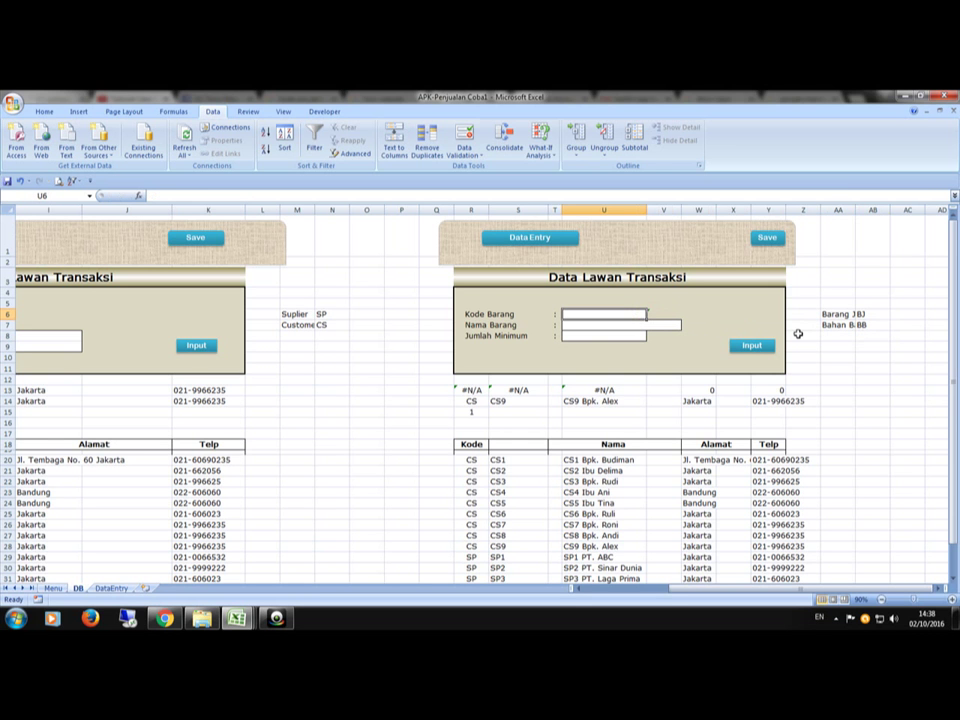
left_click(176, 112)
left_click(330, 142)
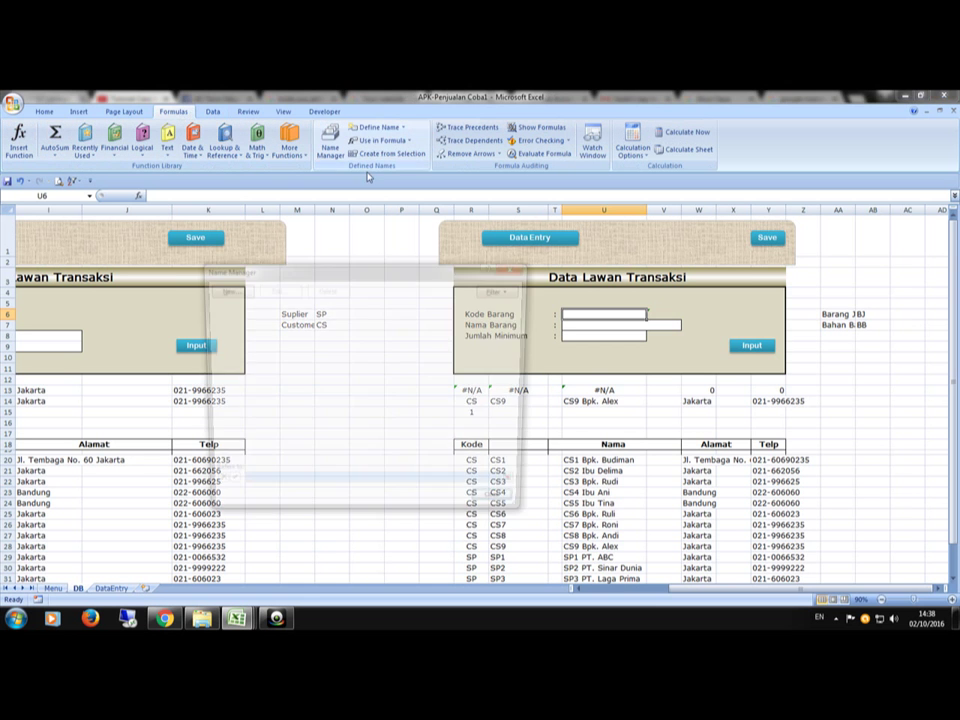
left_click(226, 289)
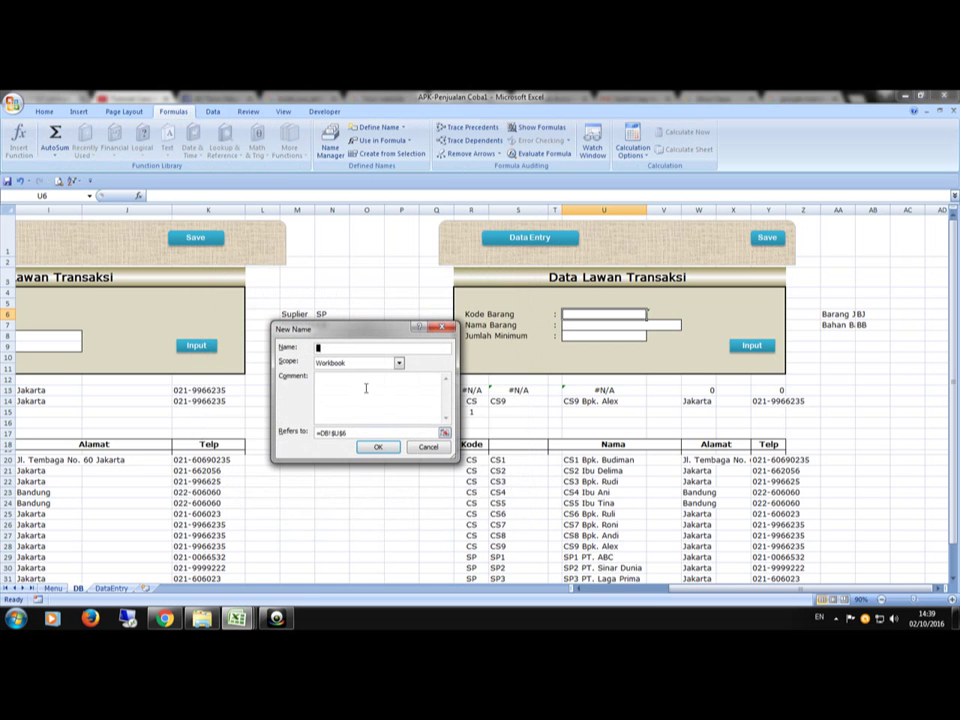
type("barang")
left_click(444, 432)
left_click_drag(829, 313, 862, 322)
key("shift+Down")
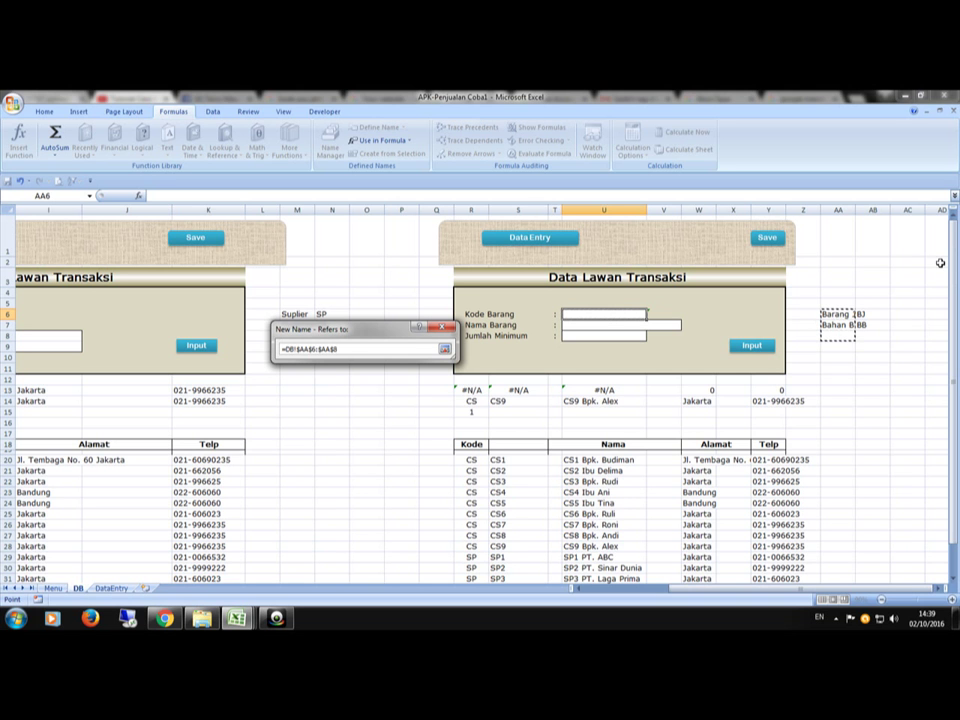
left_click(444, 349)
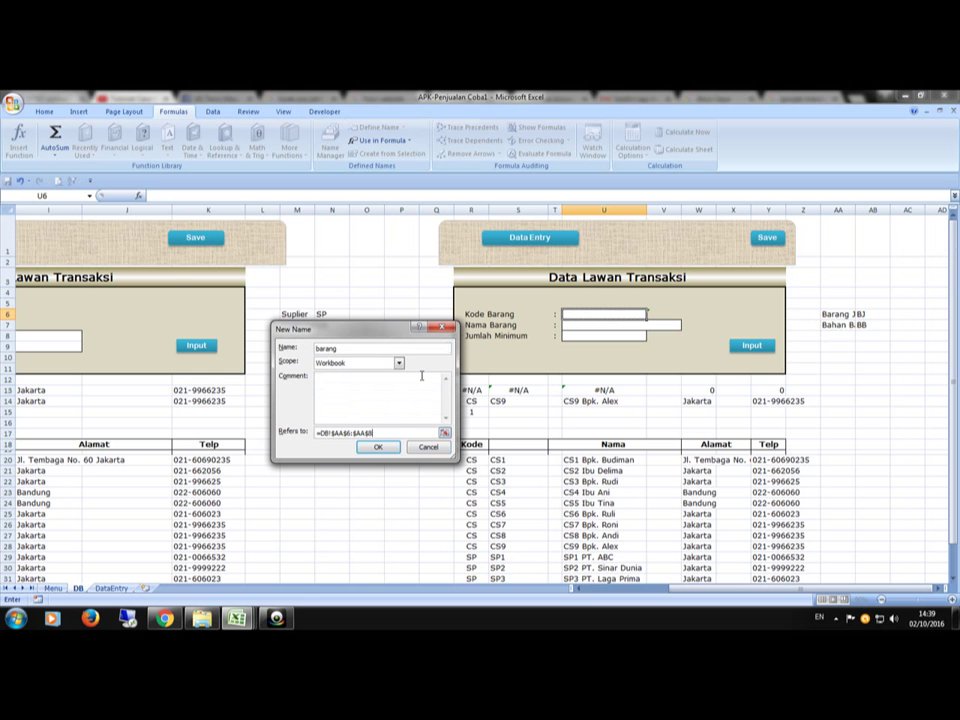
left_click(380, 448)
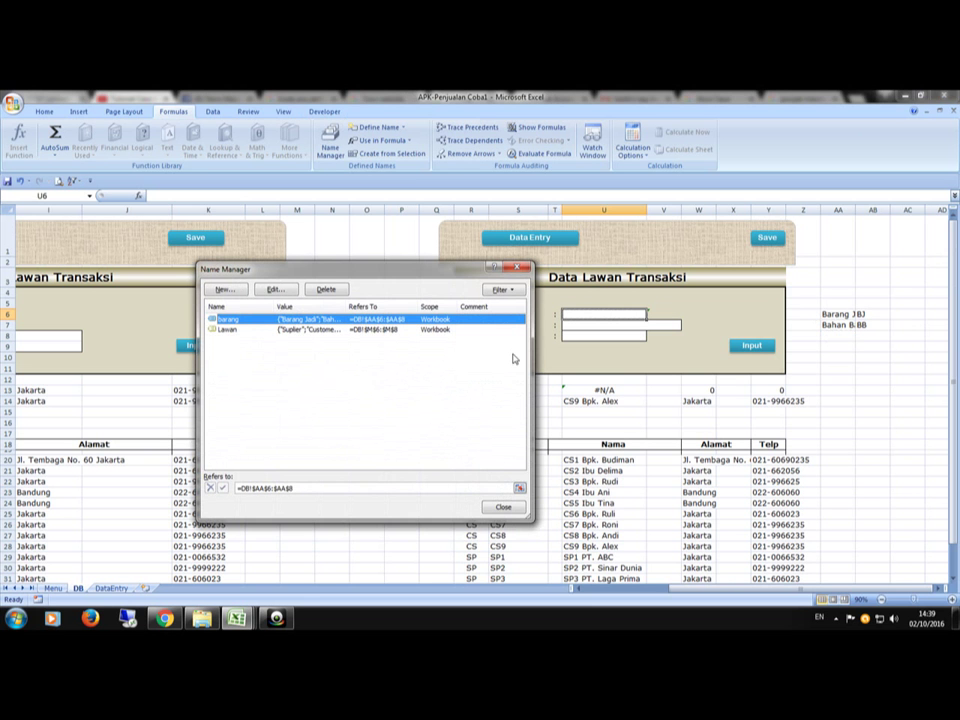
left_click(502, 507)
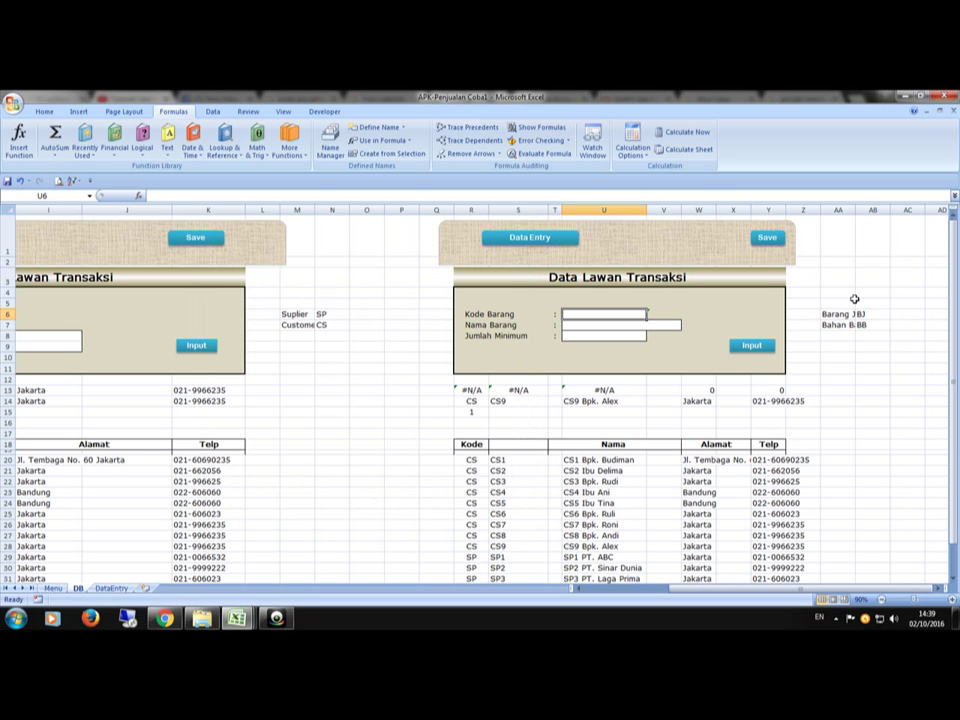
Apply a list data validation with the source =barang to the Kode Barang box in U6
left_click(213, 111)
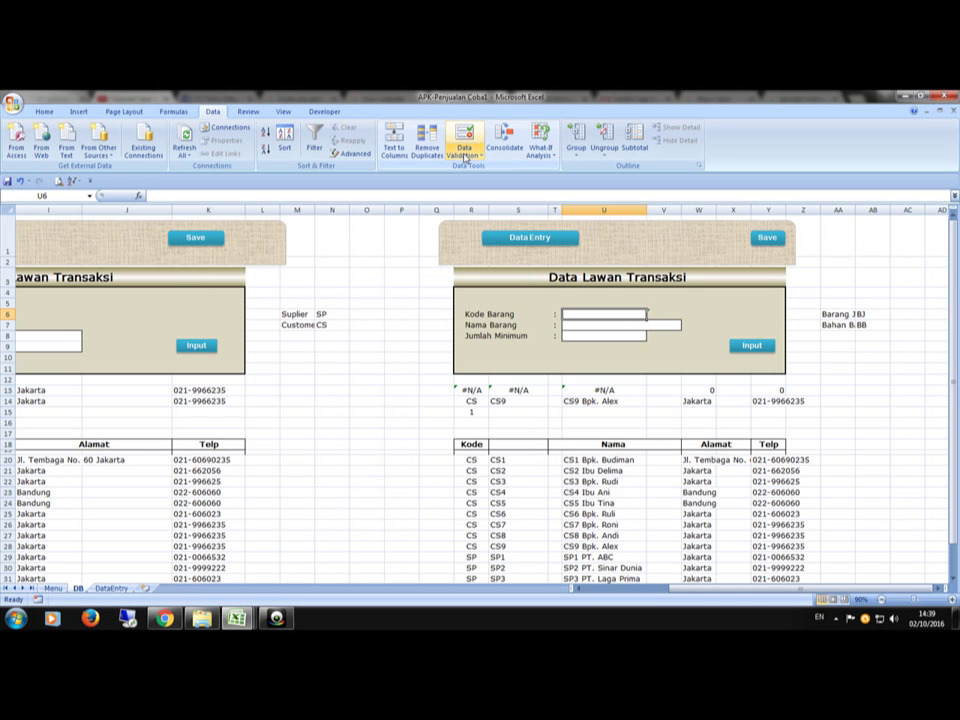
left_click(463, 156)
left_click(474, 169)
left_click(345, 364)
left_click(291, 399)
left_click(292, 413)
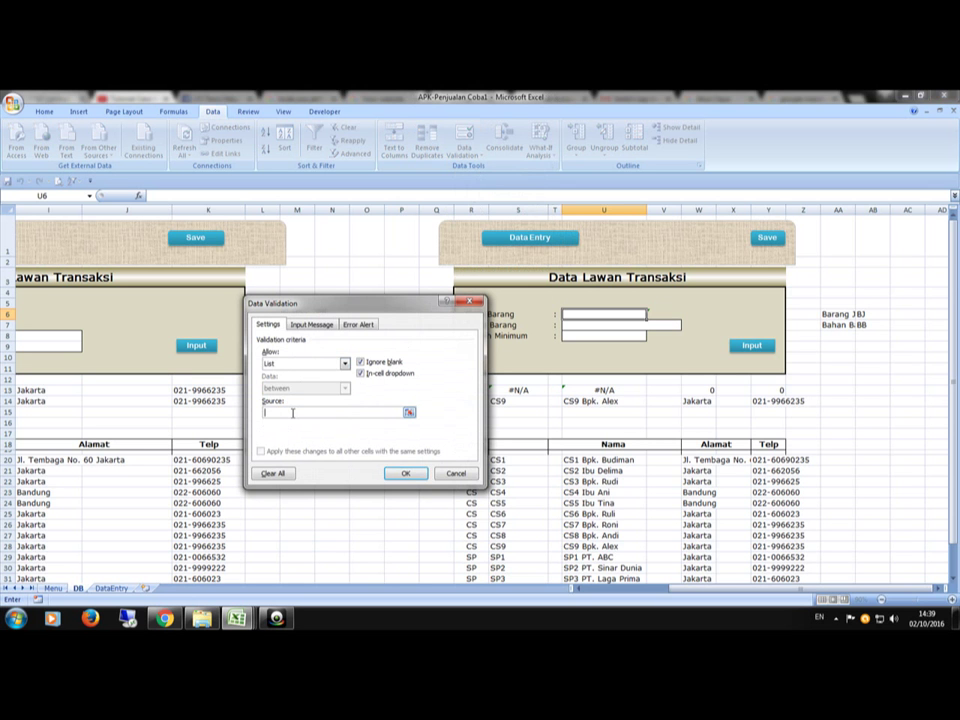
type("=barang")
left_click(407, 475)
left_click(692, 422)
Check which cells the VLOOKUP formula in V6 refers to
left_click(663, 314)
key("F3")
key("Escape")
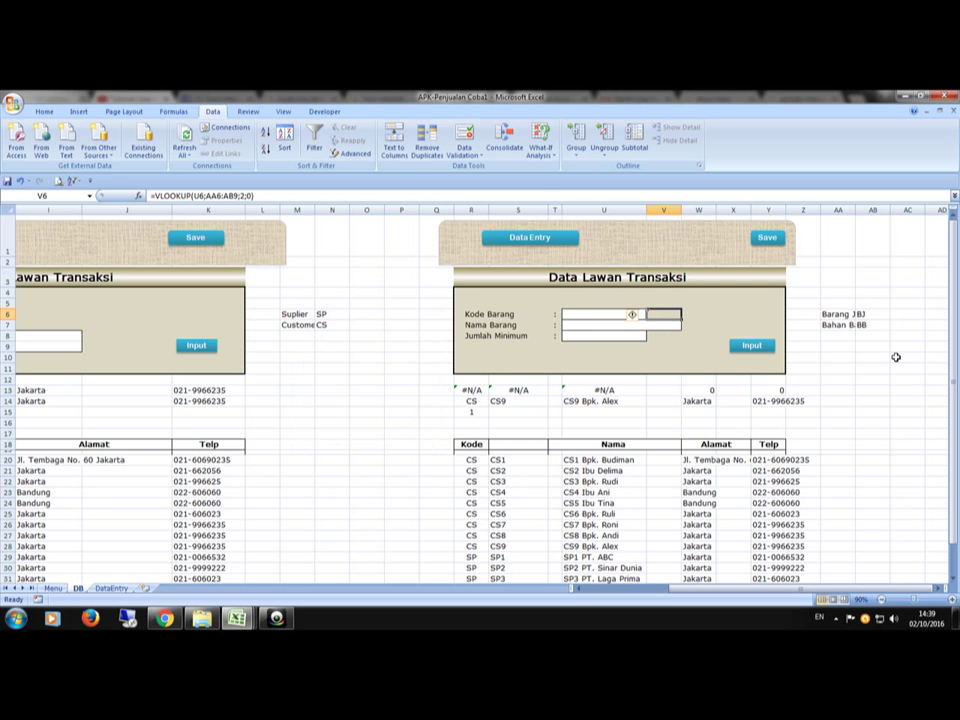
key("F2")
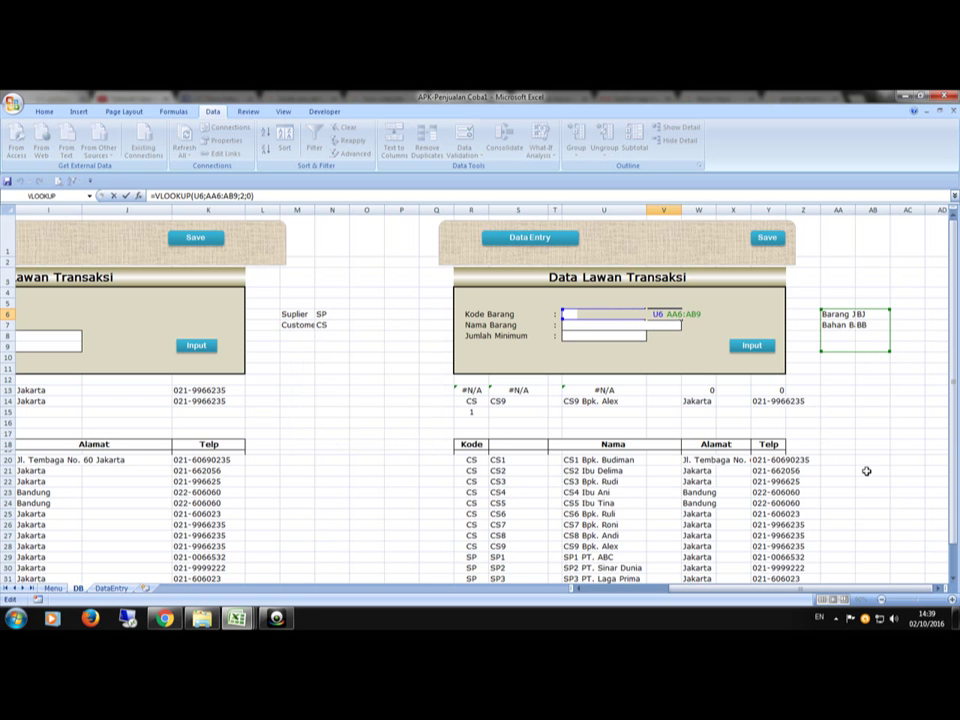
key("Return")
Choose Barang Jadi from the list in the Kode Barang box in U6
key("Up")
key("Left")
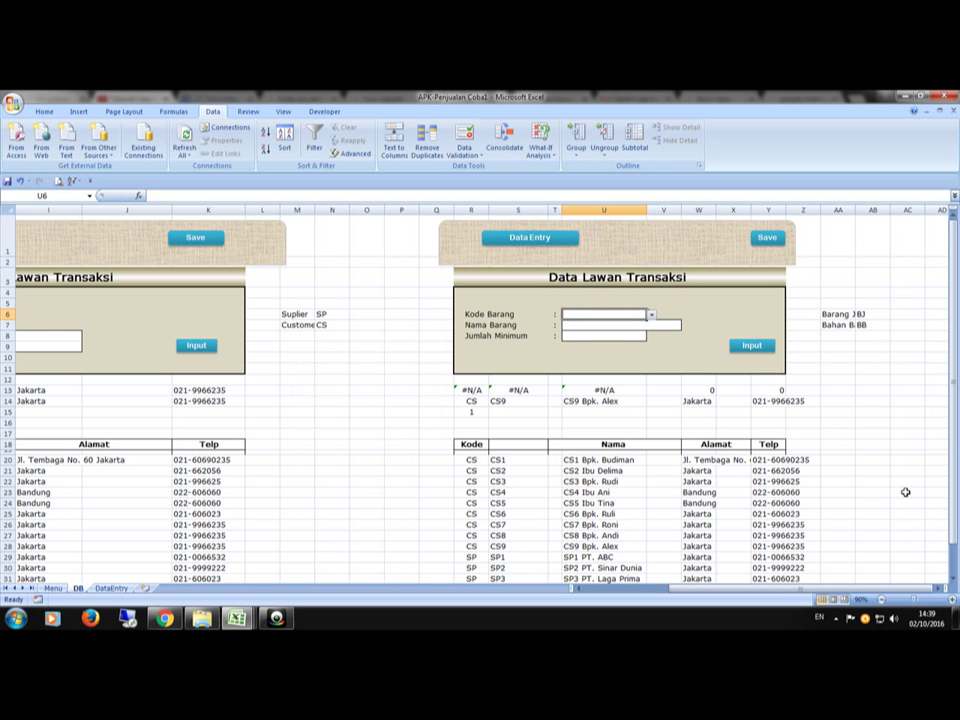
left_click(652, 315)
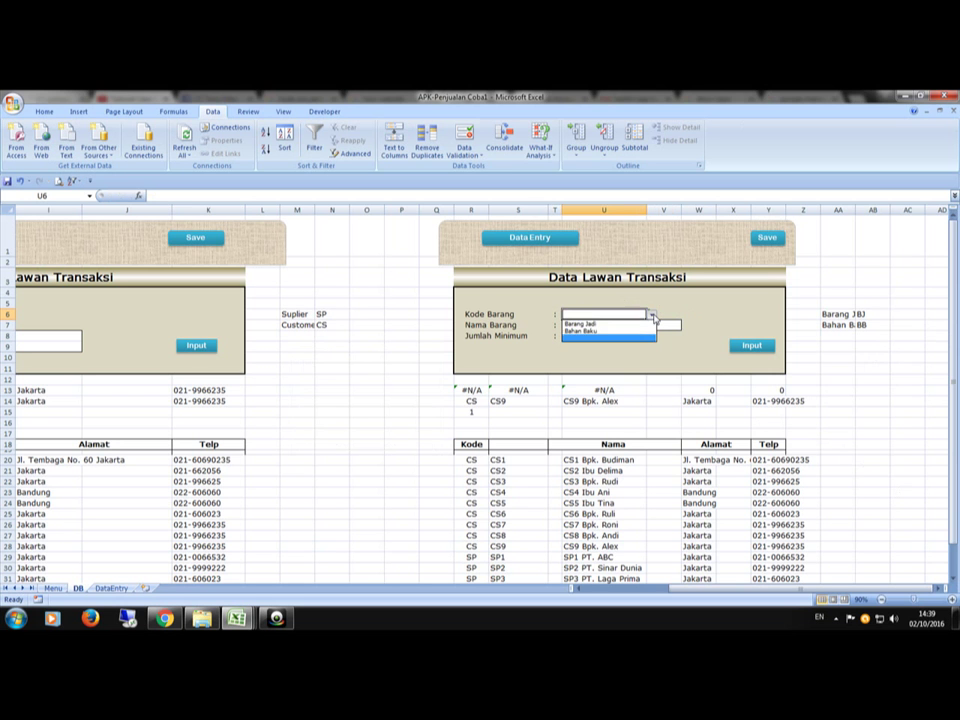
left_click(590, 325)
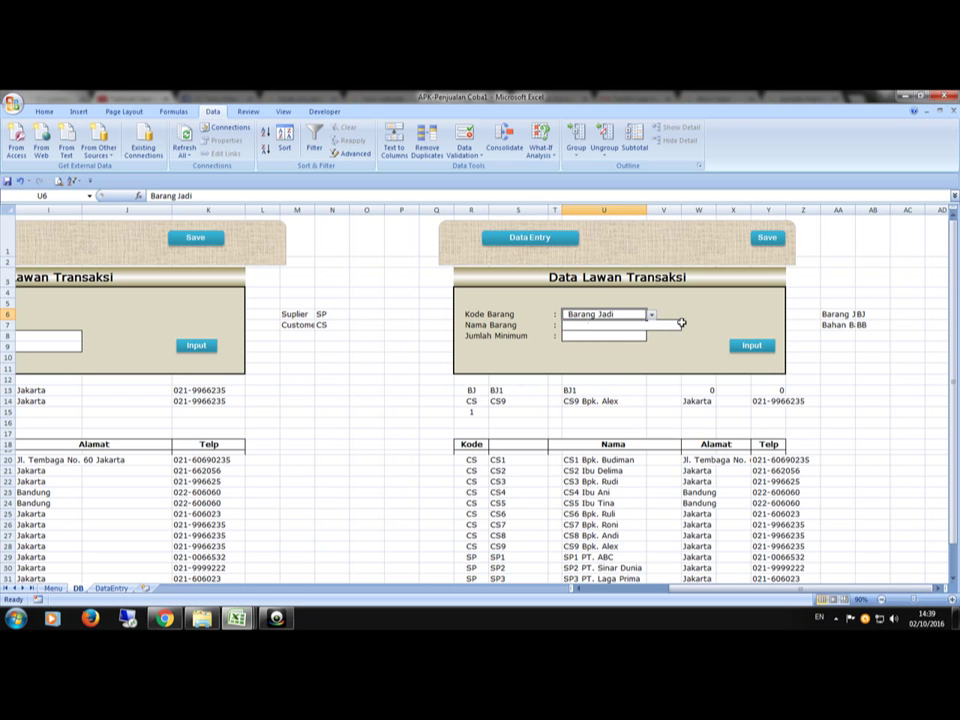
Set the font colour of the code lookup cell V6 to Automatic
left_click(660, 314)
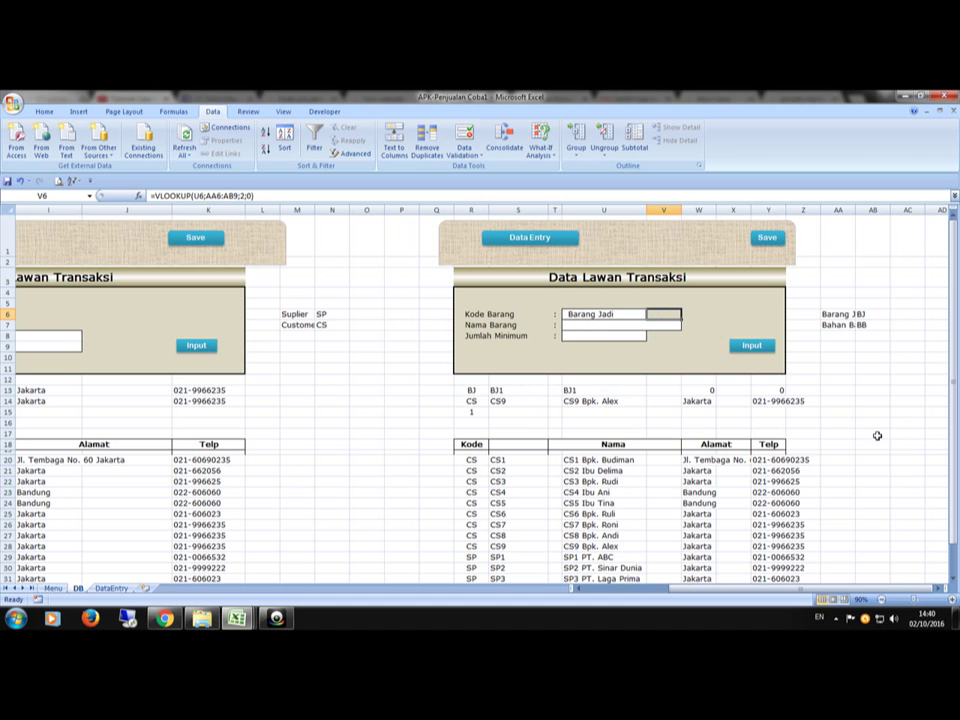
left_click(44, 112)
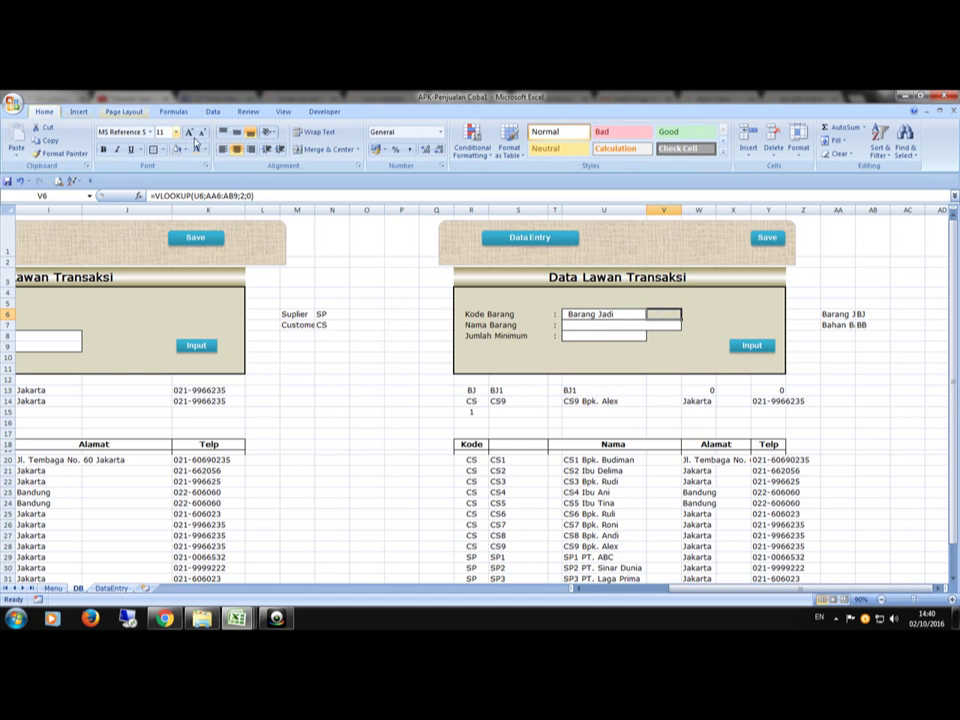
left_click(206, 151)
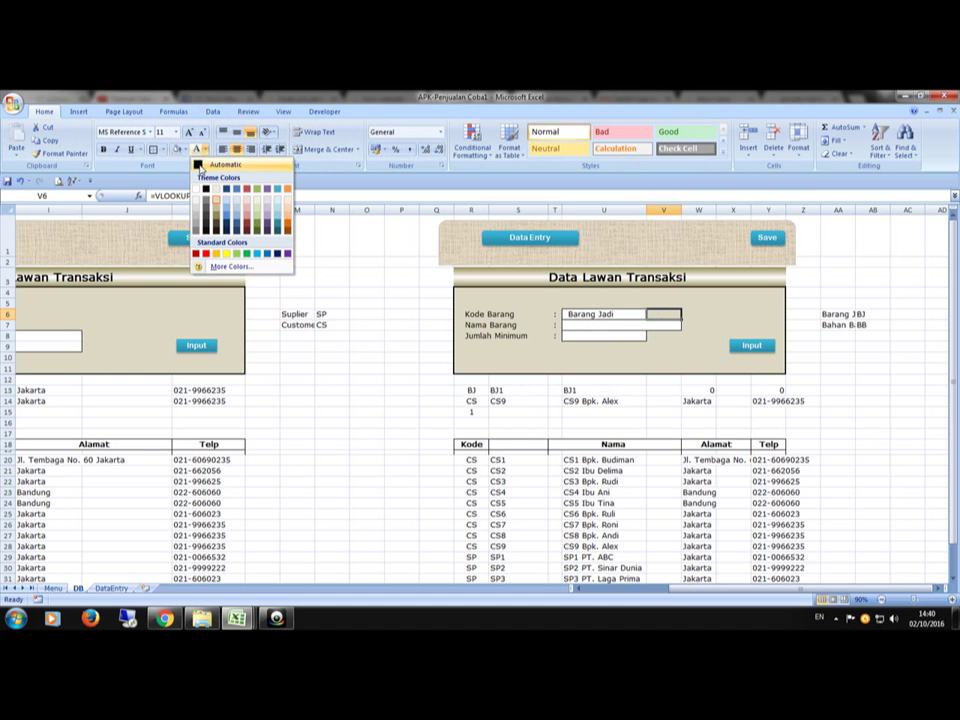
left_click(213, 167)
left_click(880, 390)
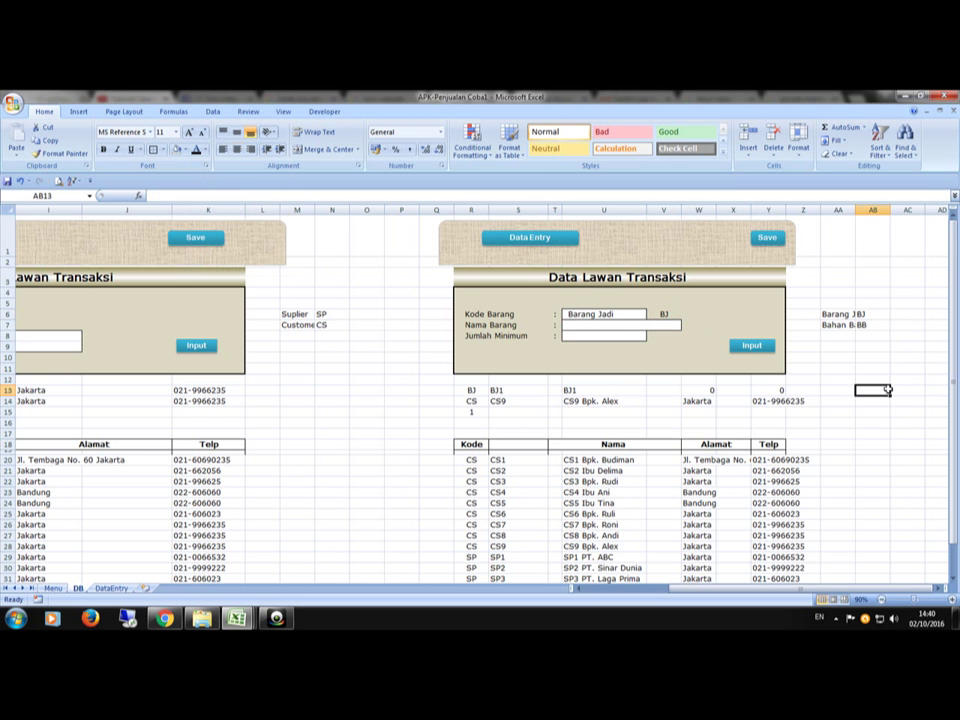
Enter Samsung as the Nama Barang in U7 and 1 as the Jumlah Minimum in U8
left_click(575, 323)
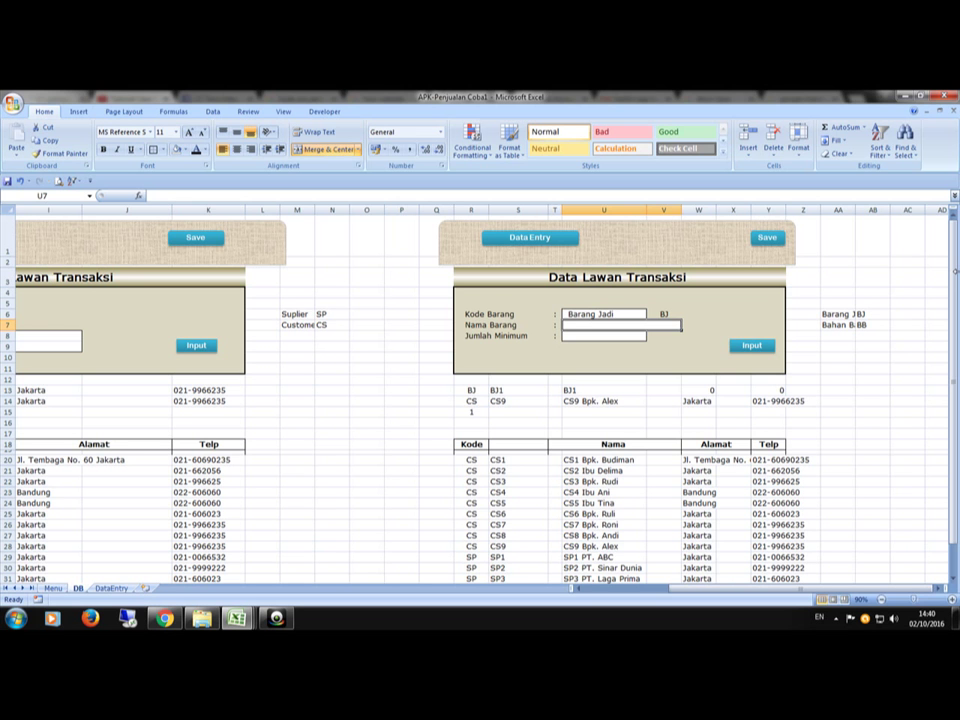
type("Han")
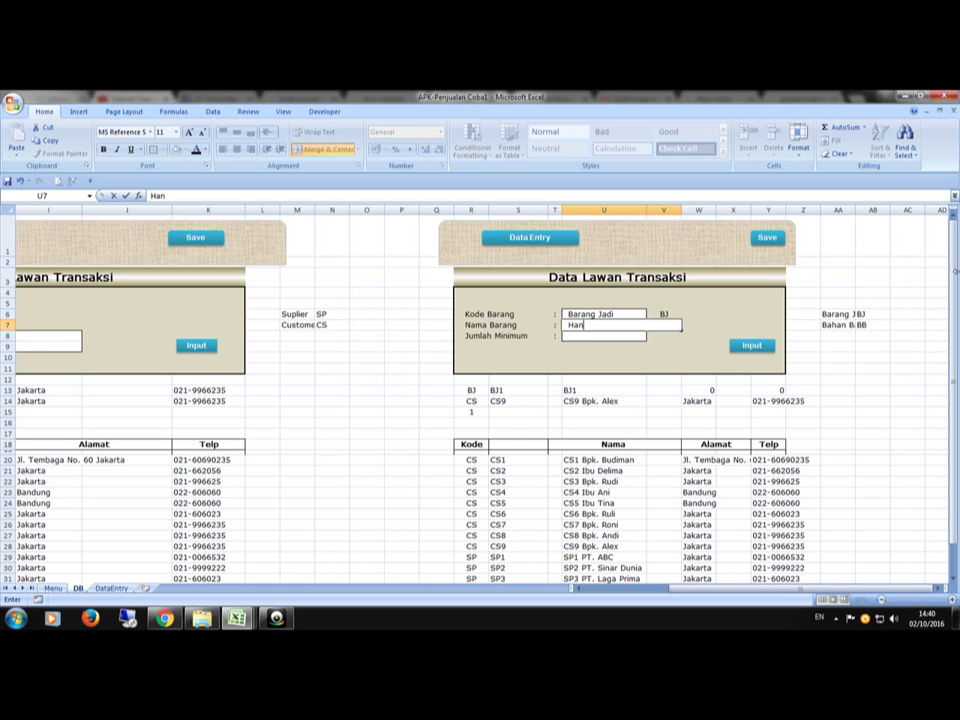
type("d")
key("BackSpace")
key("BackSpace")
key("BackSpace")
key("BackSpace")
type("Samsung")
key("Return")
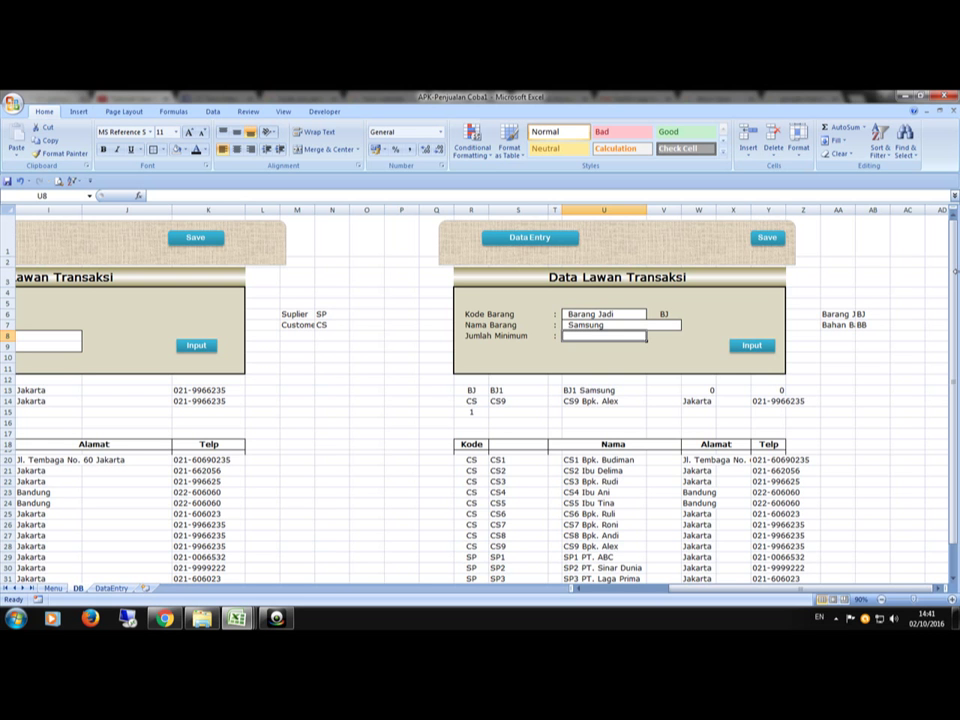
type("1")
key("Return")
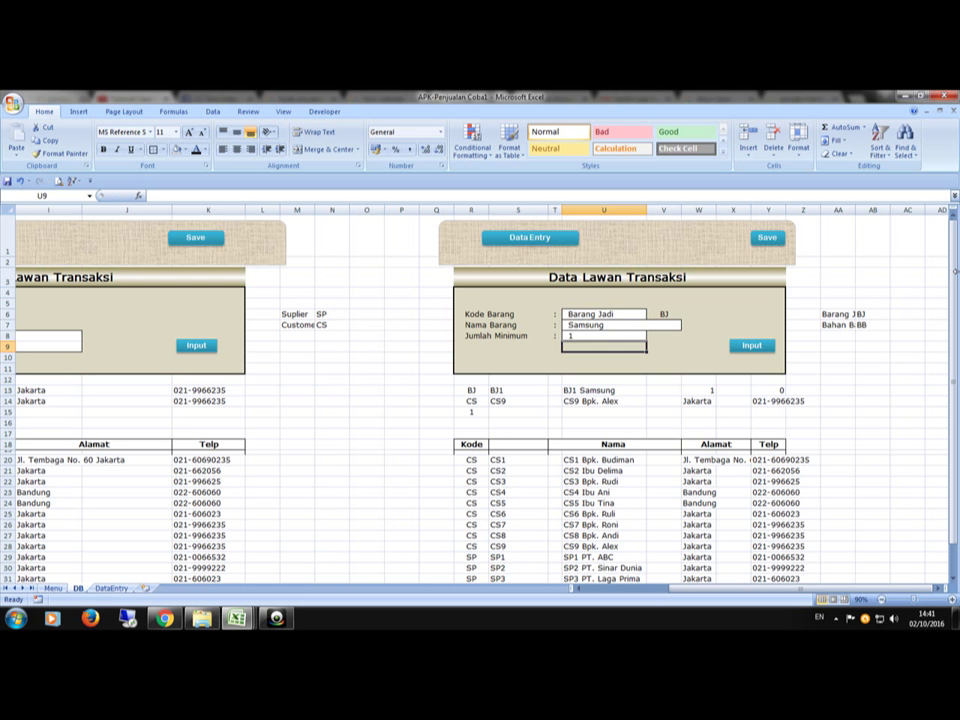
Review the helper rows below the goods form and the Kode and Nama headers in row 18
key("Down")
key("Down")
key("Down")
key("Down")
key("Left")
key("Left")
key("Left")
key("Up")
key("Down")
key("Right")
key("Down")
key("Down")
key("Down")
key("Down")
key("Down")
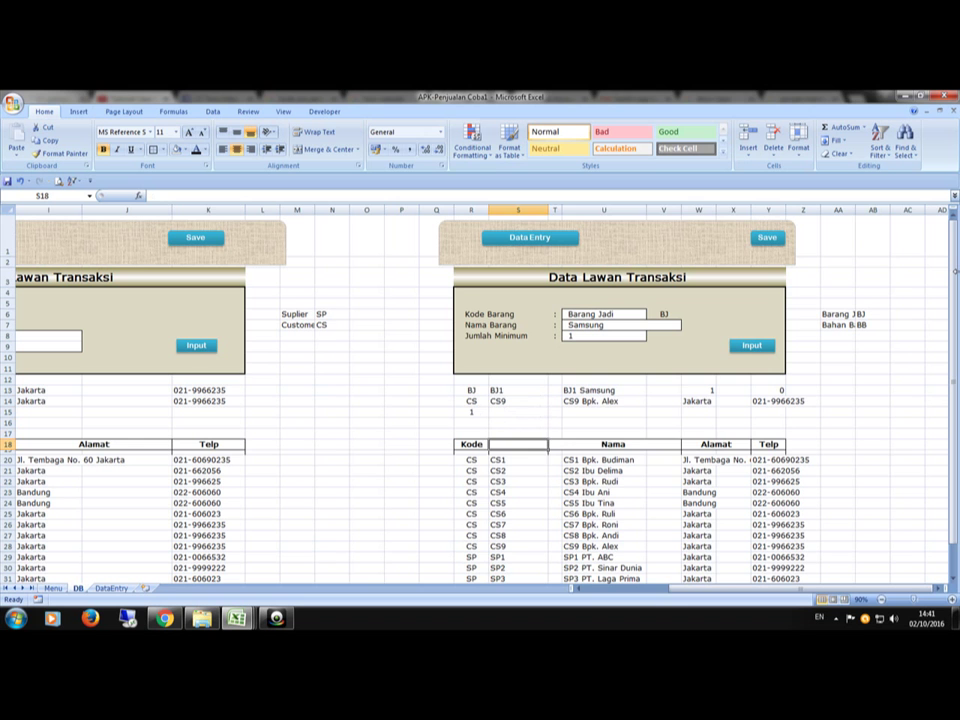
key("Right")
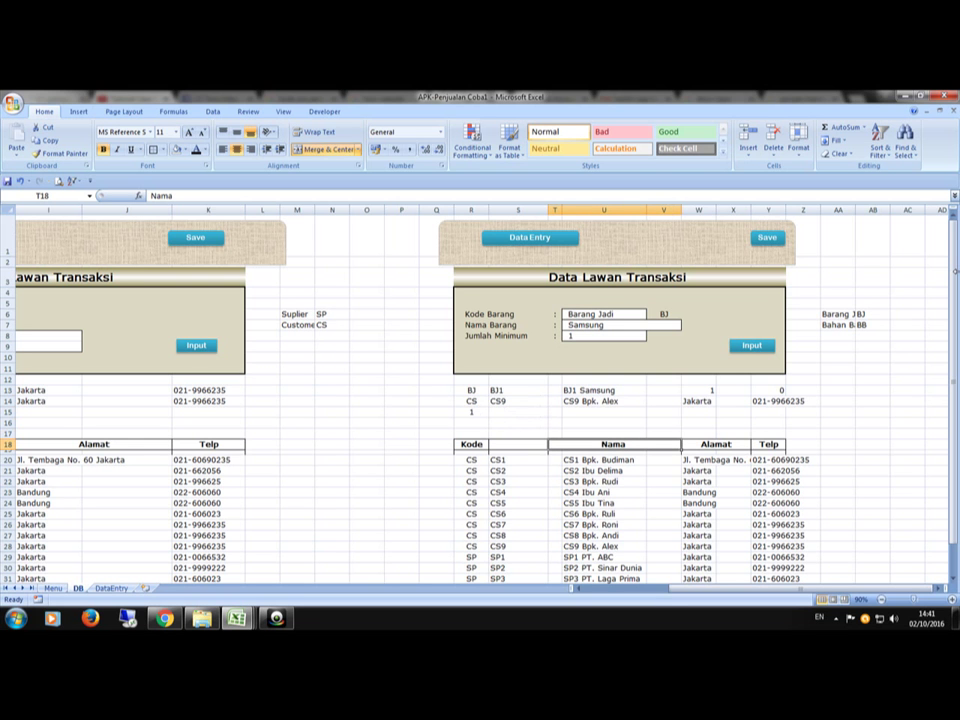
Change the Nama header in T18 of the goods table to Nama Barang
type("Nama Ba")
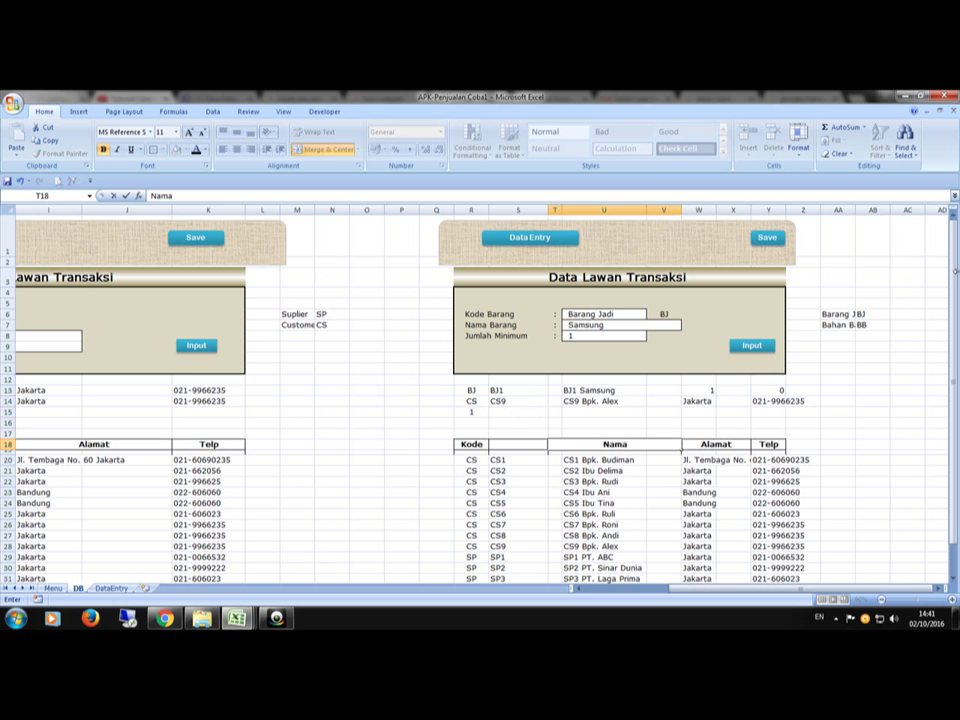
type("rang")
key("ctrl+Return")
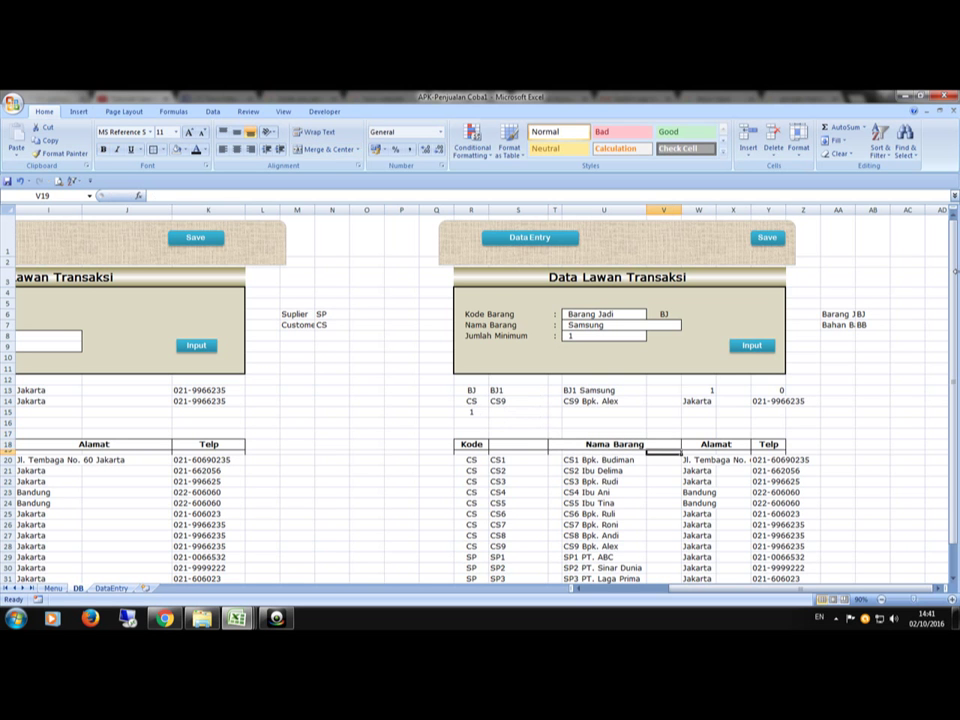
Replace the Alamat header in W18 with Jum Min and clear the Telp header in Y18
key("Right")
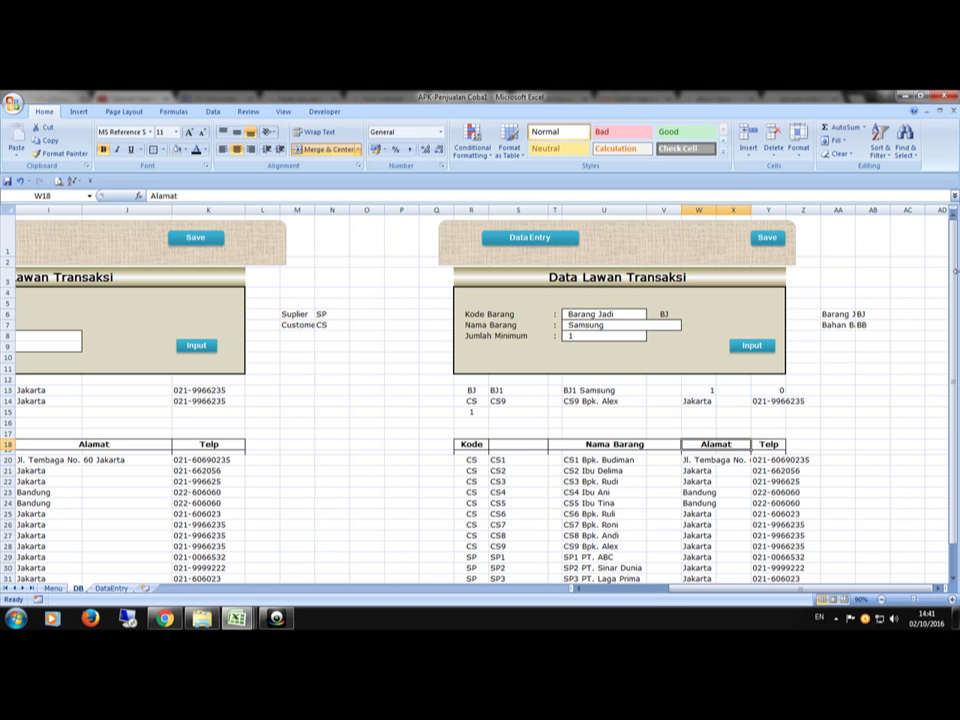
type("Jumlah")
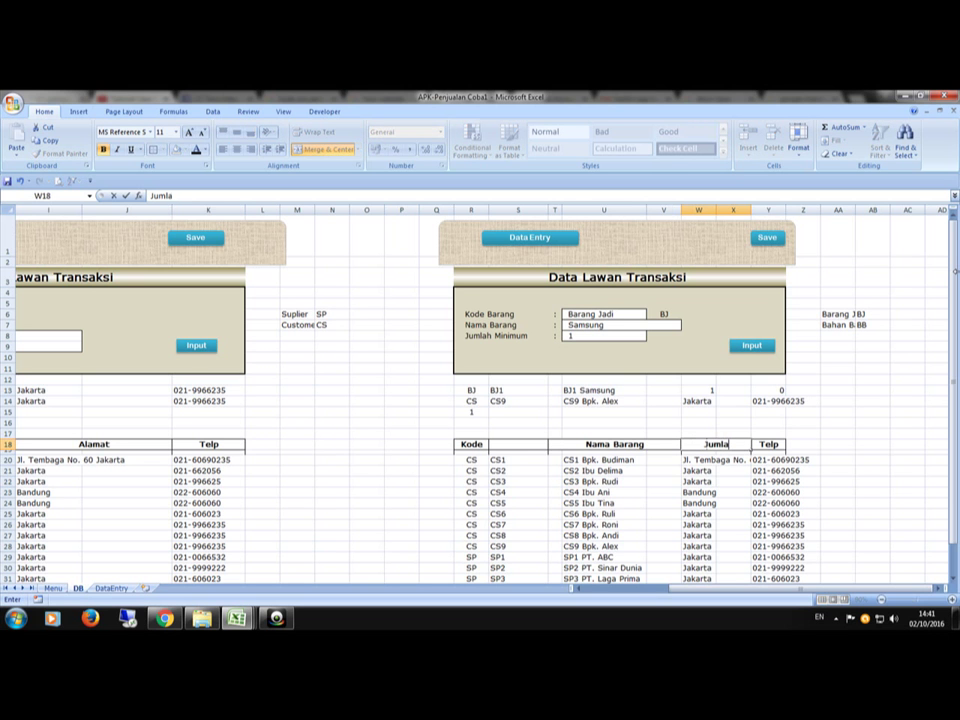
key("BackSpace")
key("BackSpace")
key("BackSpace")
key("BackSpace")
key("BackSpace")
type("um Min")
key("Tab")
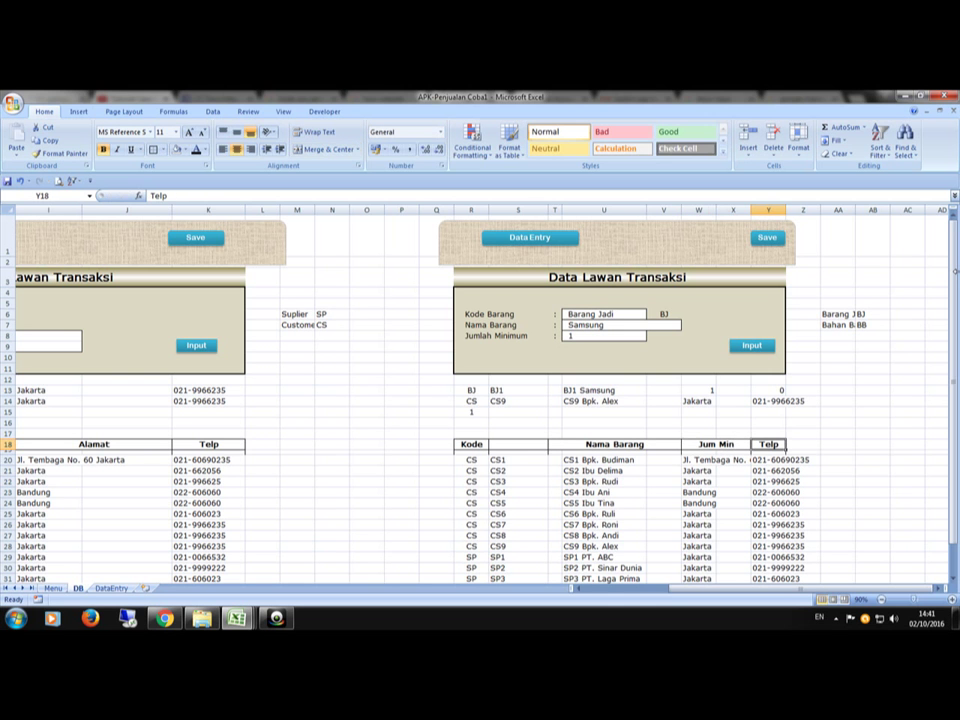
key("Delete")
Clear the old partner records in R20:Z38 below the goods table headers
key("Down")
key("Down")
key("Left")
key("Left")
key("Left")
key("Left")
key("Left")
key("Left")
key("Left")
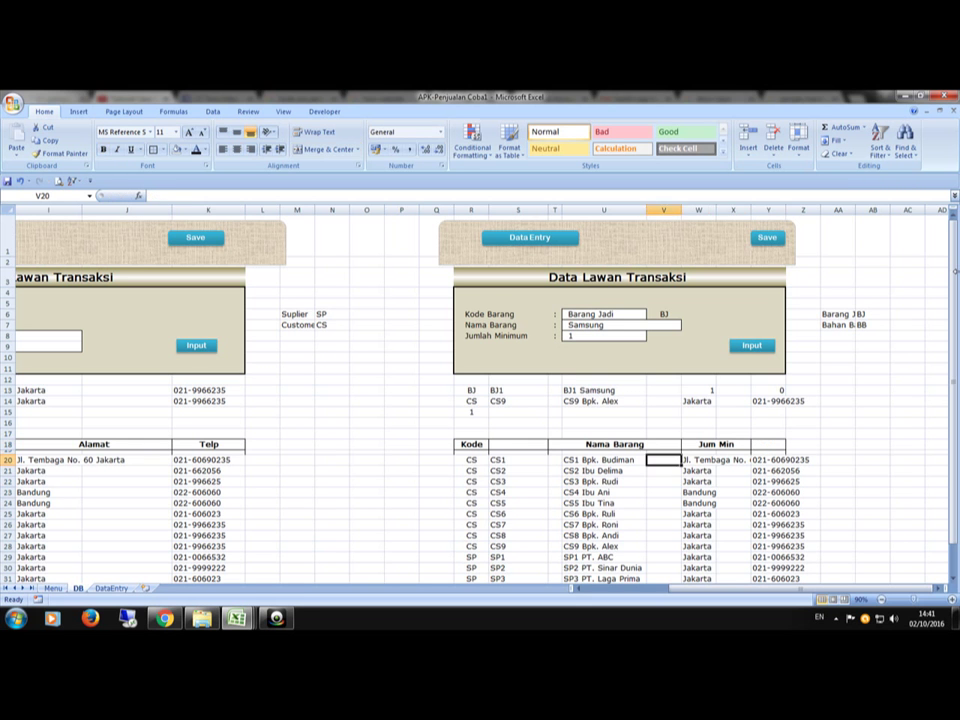
key("shift+Right")
key("shift+Right")
key("shift+Right")
key("shift+Right")
key("shift+Right")
key("shift+Right")
key("shift+Right")
key("shift+Right")
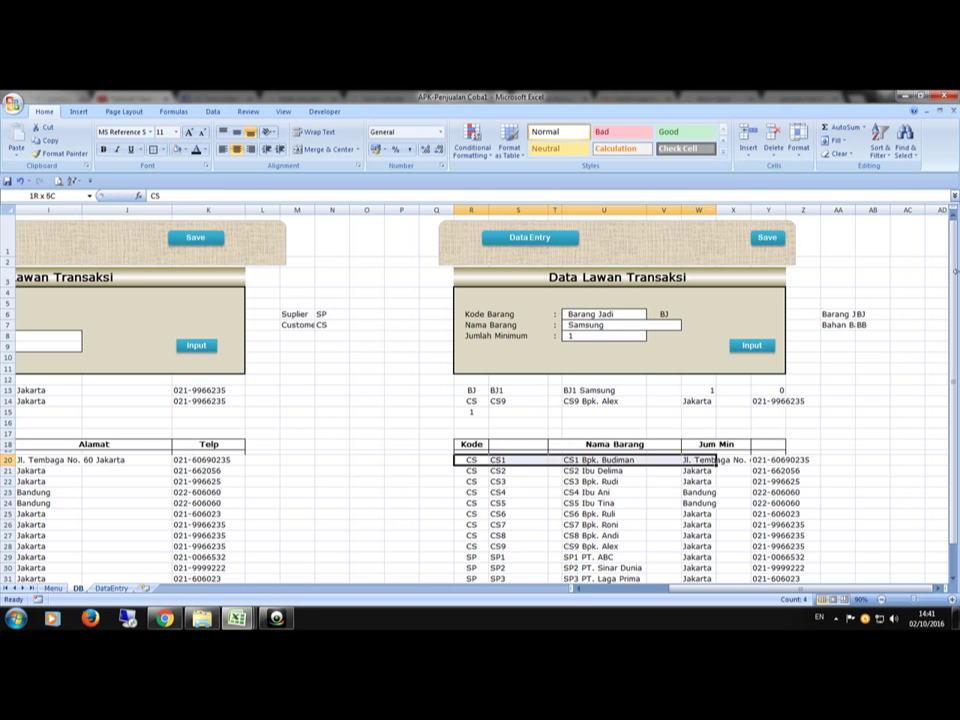
key("shift+Down")
key("shift+Down")
key("shift+Down")
key("shift+Down")
key("shift+Down")
key("shift+Down")
key("shift+Down")
key("shift+Down")
key("shift+Down")
key("shift+Down")
key("shift+Down")
key("shift+Down")
key("shift+Down")
key("shift+Down")
key("shift+Down")
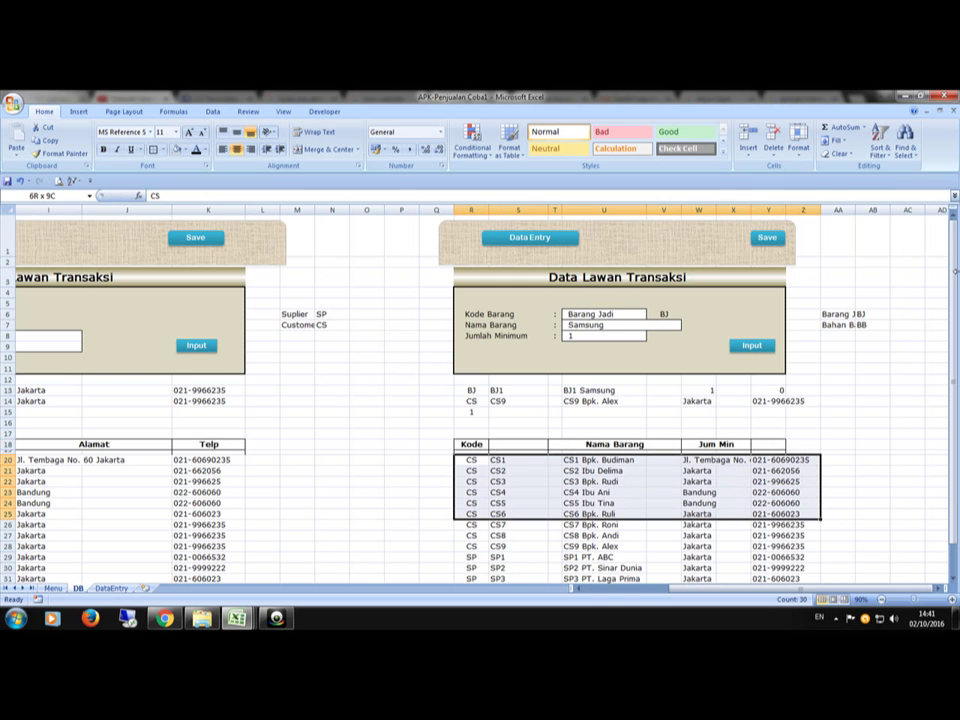
key("Delete")
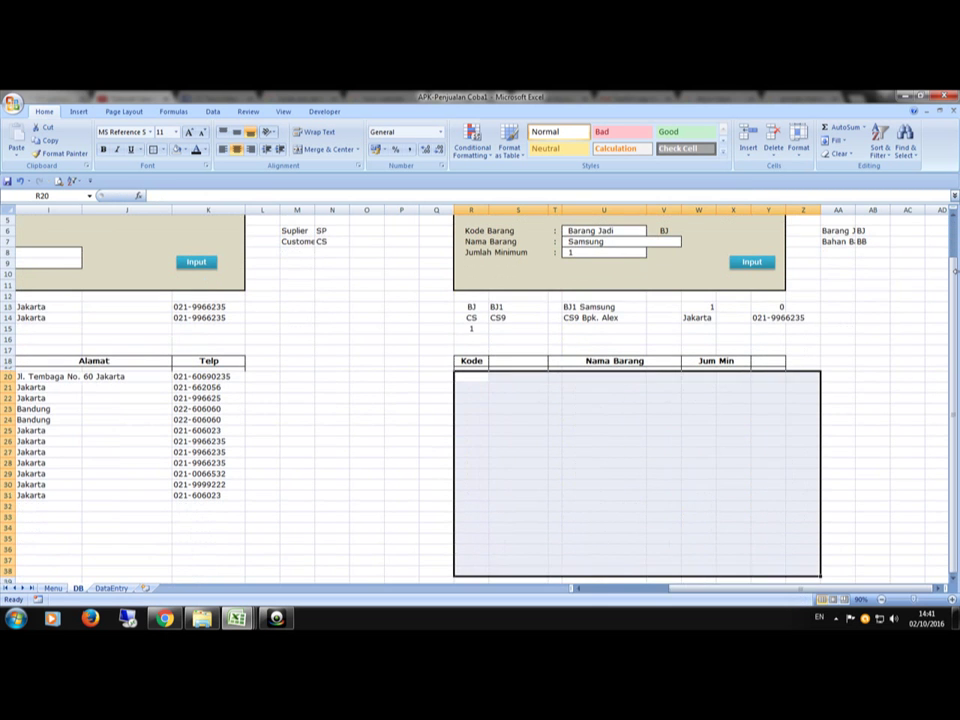
Clear the unused phone helper cell Y13 below the goods form
key("Up")
key("Up")
key("Up")
key("Up")
key("Up")
key("Up")
key("Up")
key("Up")
key("Up")
key("Up")
key("Up")
key("Up")
key("Up")
key("Up")
key("Up")
key("Up")
key("Up")
key("Up")
key("Up")
key("Down")
key("Down")
key("Down")
key("Down")
key("Down")
key("Down")
key("Down")
key("Down")
key("Down")
key("Down")
key("Down")
key("Down")
key("Right")
key("Right")
key("Right")
key("Right")
key("Right")
key("Right")
key("Right")
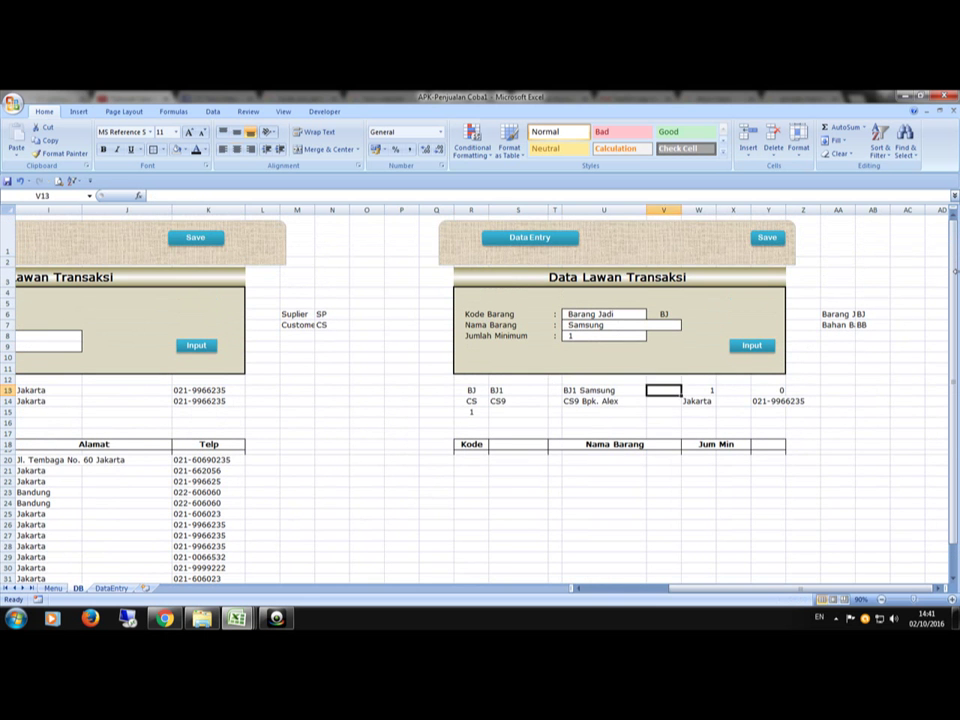
key("Delete")
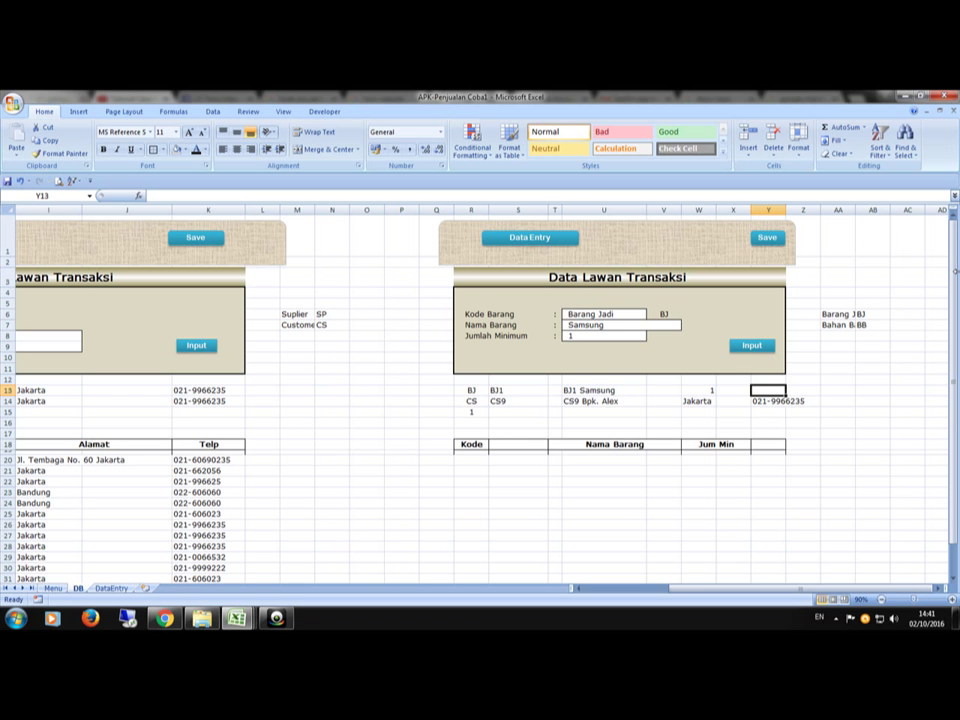
Start recording a macro named inputbarang, stored in this workbook
key("Up")
key("Up")
key("Up")
key("Up")
key("Up")
key("Up")
key("Up")
key("Up")
key("Up")
key("Up")
key("Up")
key("Up")
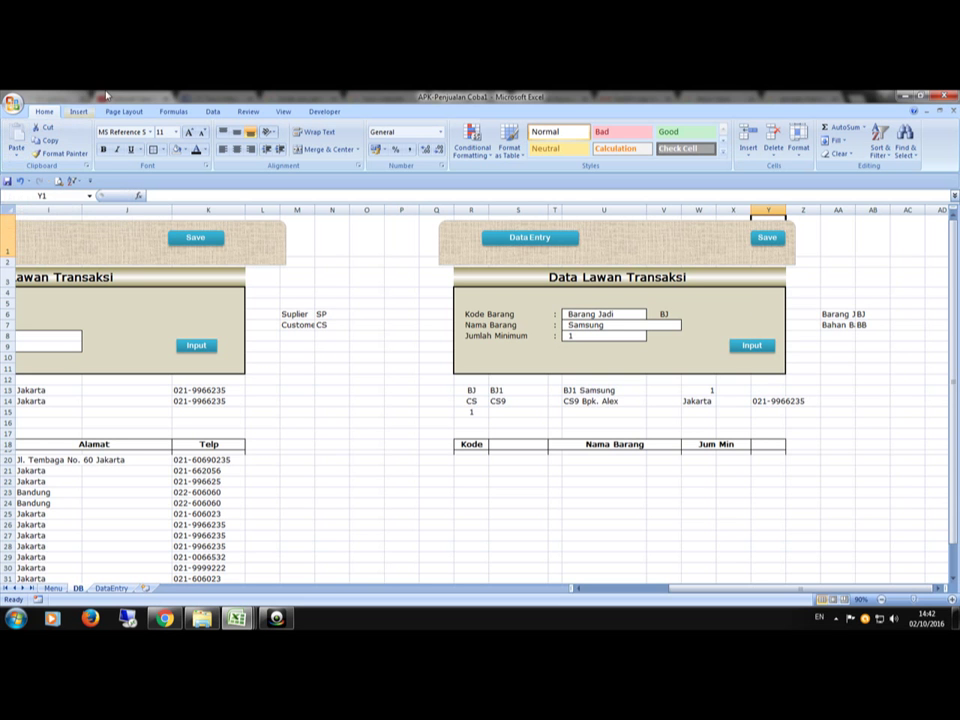
left_click(322, 112)
left_click(84, 127)
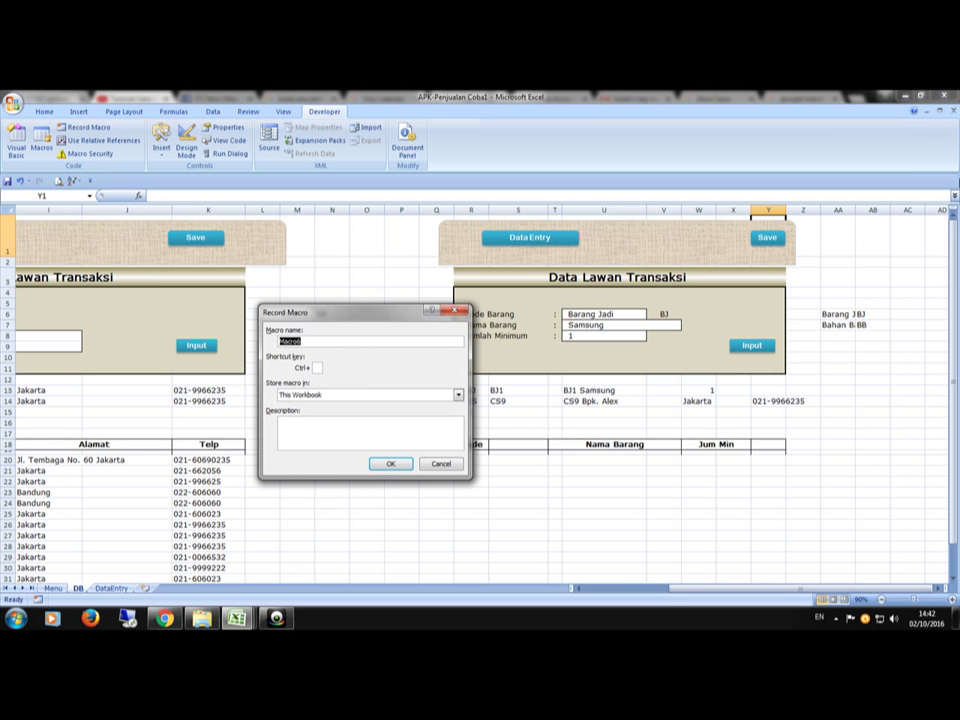
key("BackSpace")
left_click(391, 465)
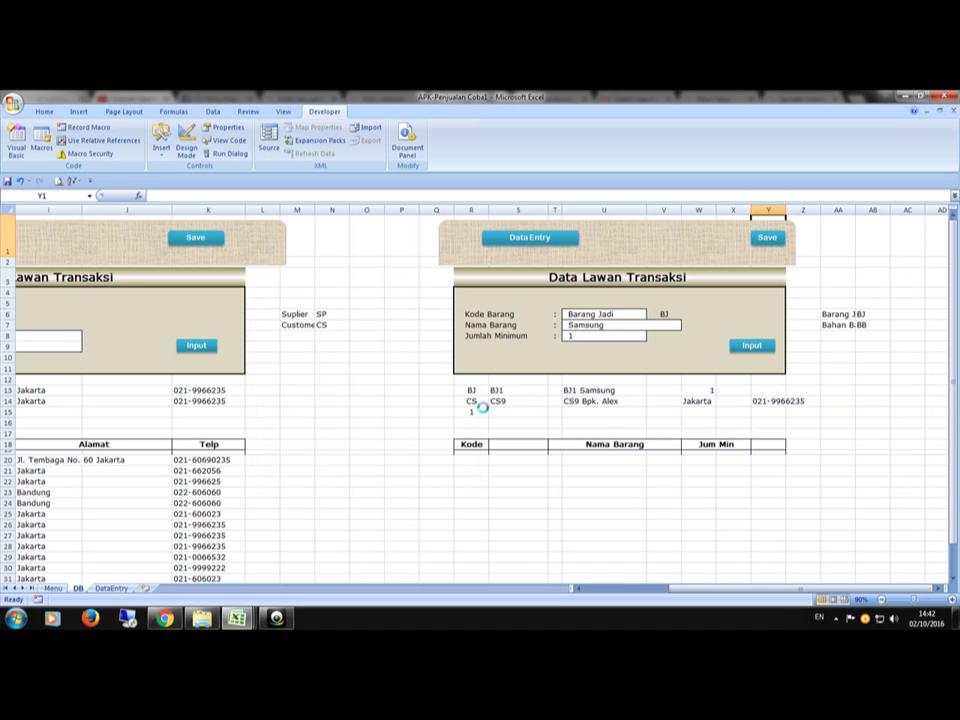
Copy the helper row R13:Y13 and paste it as values into the row starting at R14
left_click_drag(473, 391, 770, 391)
key("ctrl+c")
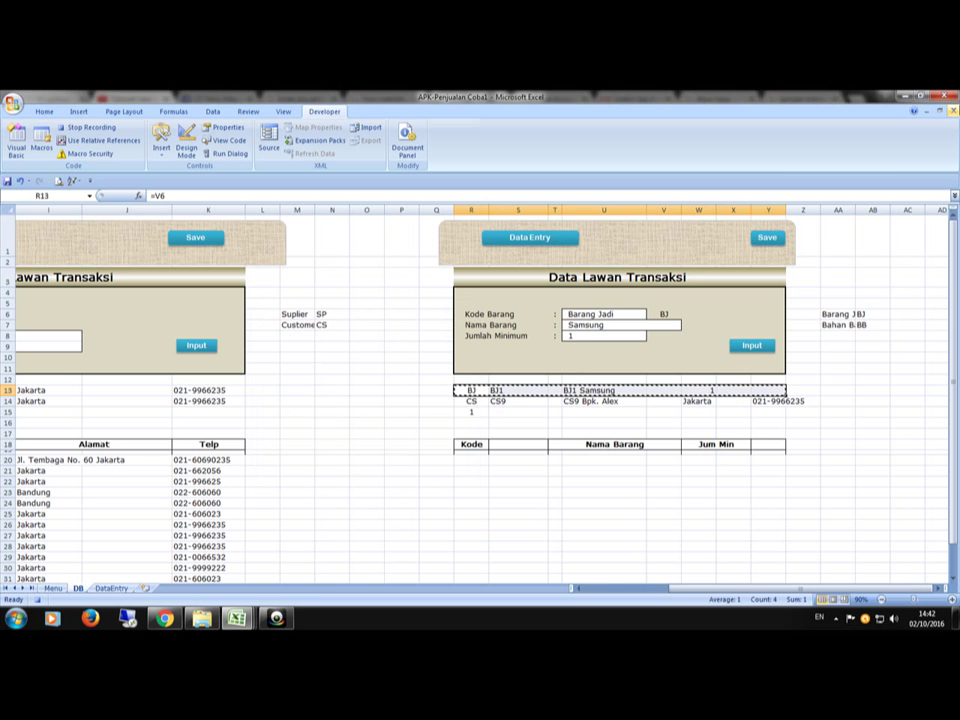
left_click(485, 401)
right_click(489, 406)
left_click(532, 454)
left_click(878, 272)
key("Escape")
Insert a copy of R14:Y14 at R20:Y20, shifting the existing cells down
key("ctrl+c")
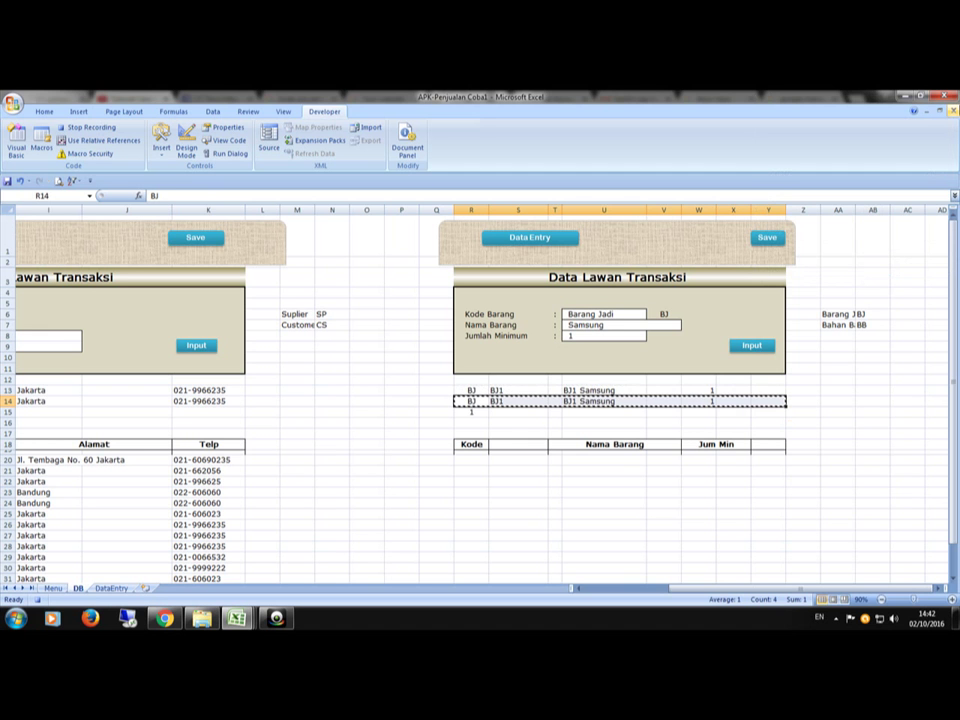
left_click(468, 459)
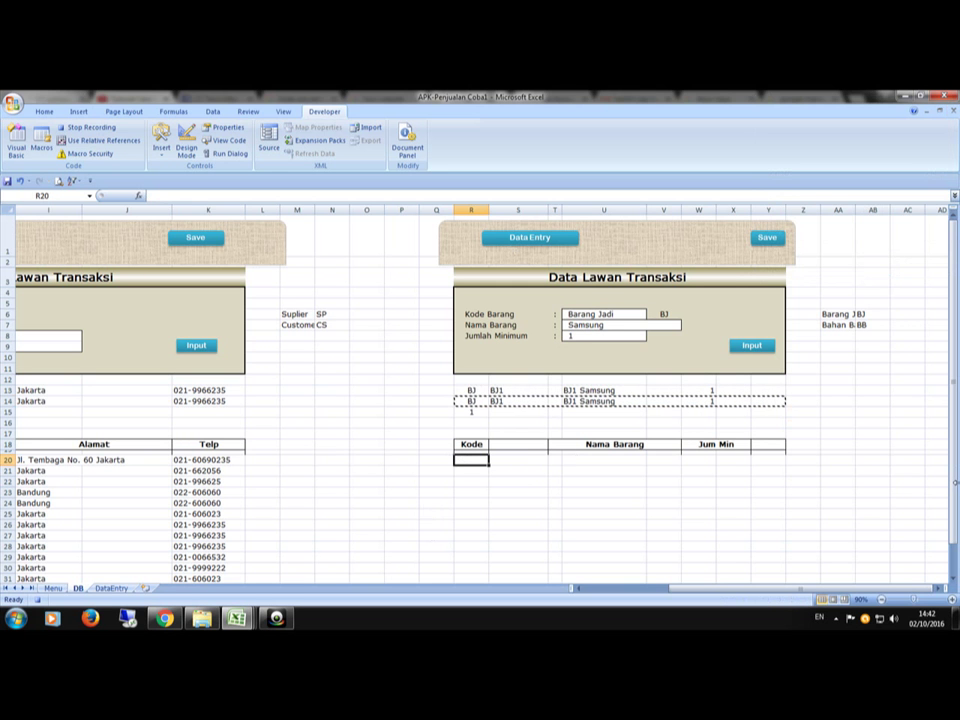
left_click_drag(470, 459, 775, 459)
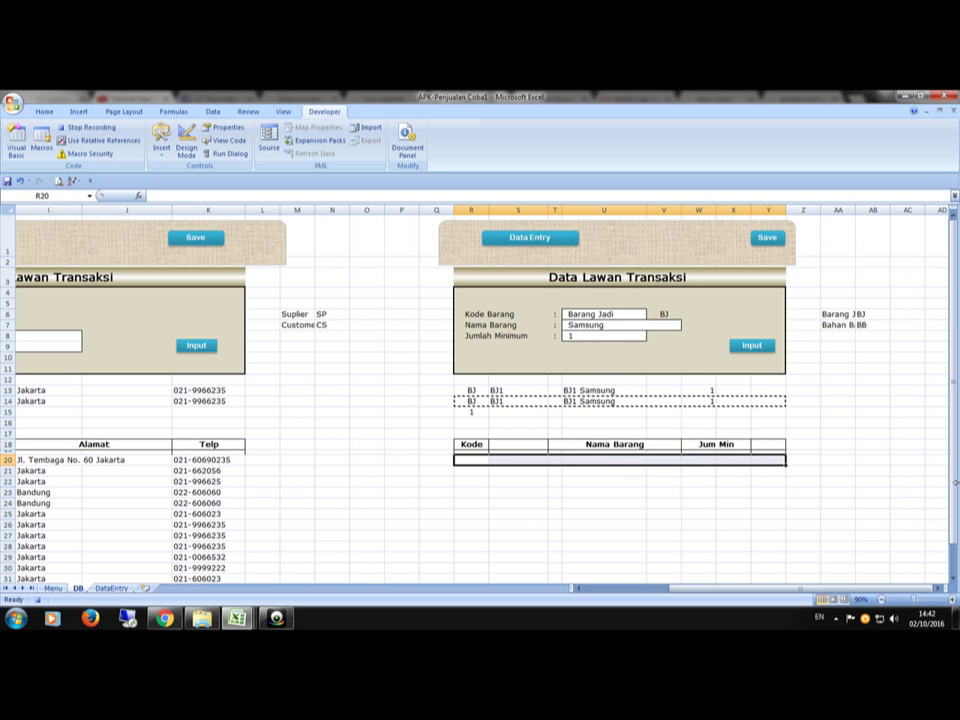
right_click(490, 462)
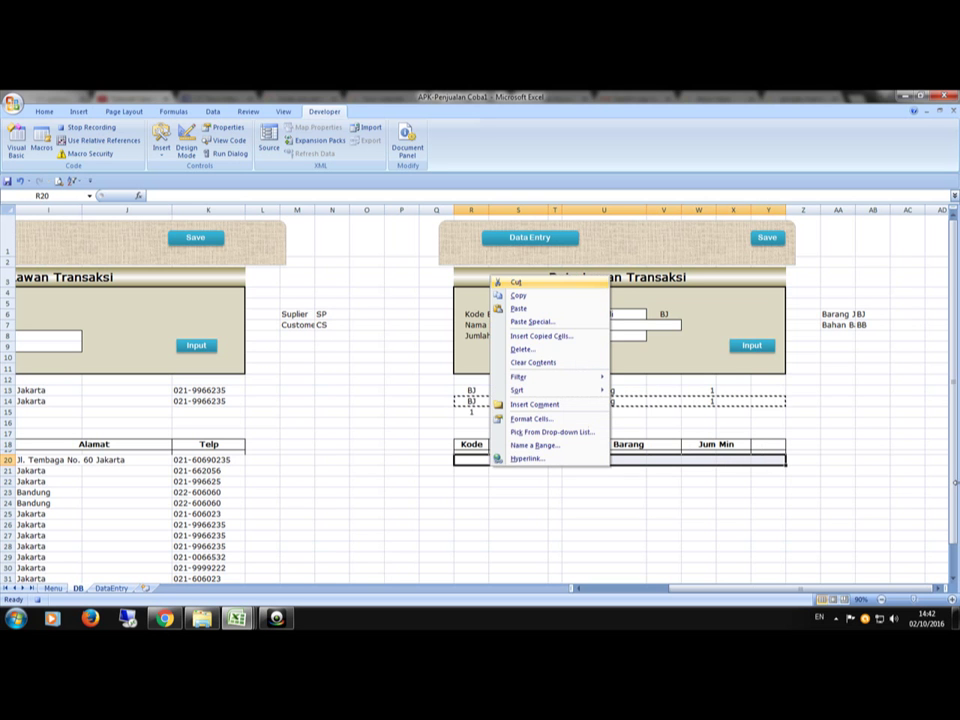
left_click(510, 336)
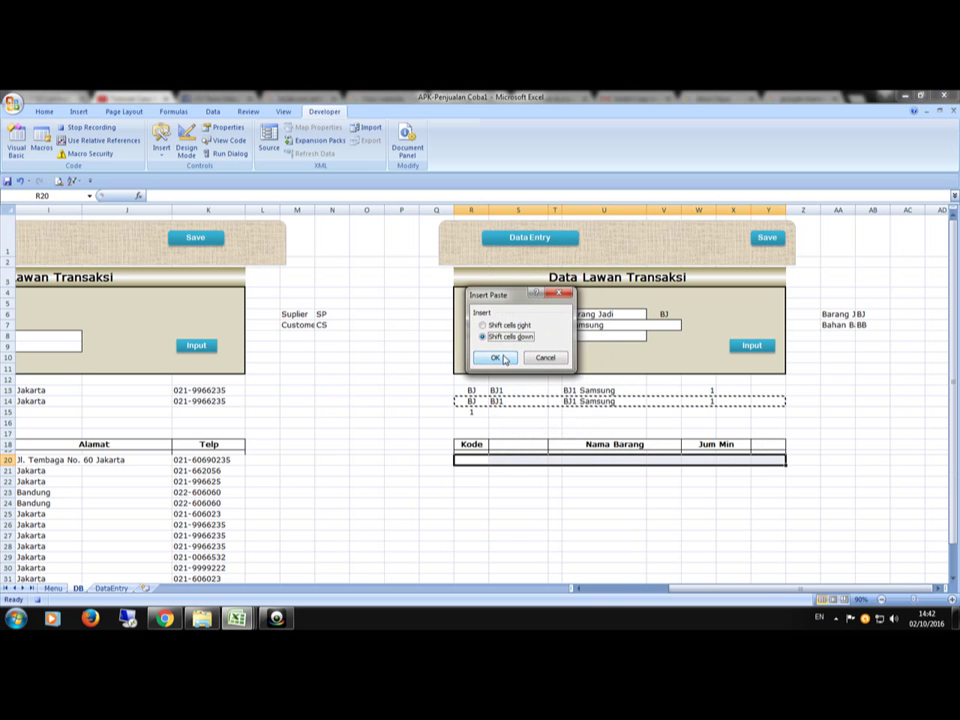
left_click(497, 358)
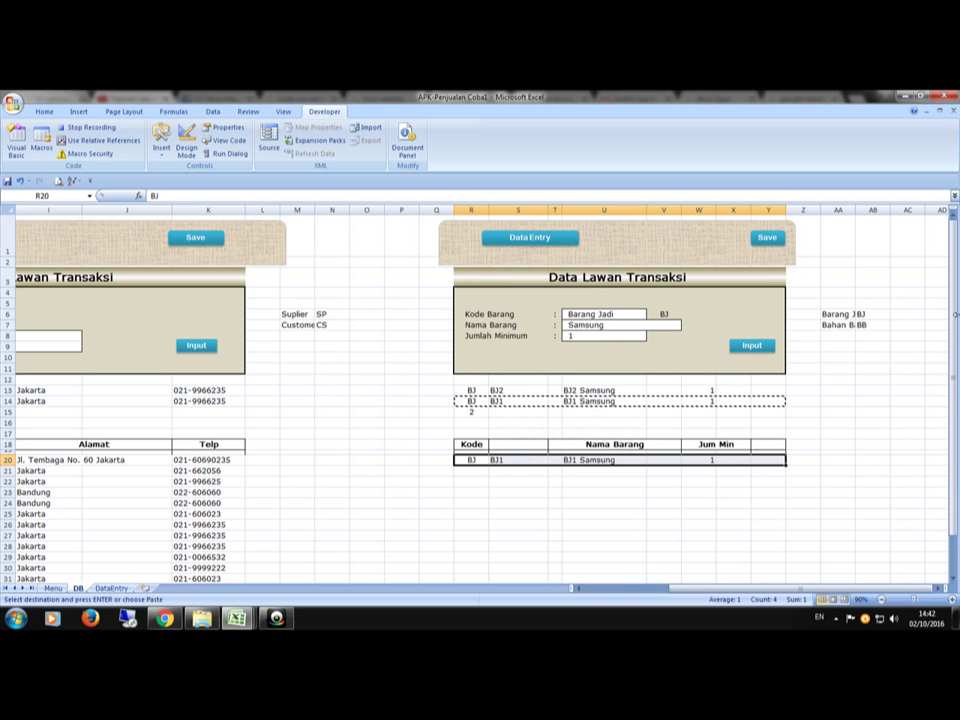
Sort the goods records in R20:Y36 by Column S on values from A to Z
key("shift+Down")
key("shift+Down")
key("shift+Down")
key("shift+Down")
key("shift+Down")
key("shift+Down")
key("shift+Down")
key("shift+Down")
key("shift+Down")
key("shift+Down")
key("shift+Down")
key("shift+Down")
key("shift+Down")
key("shift+Down")
key("shift+Down")
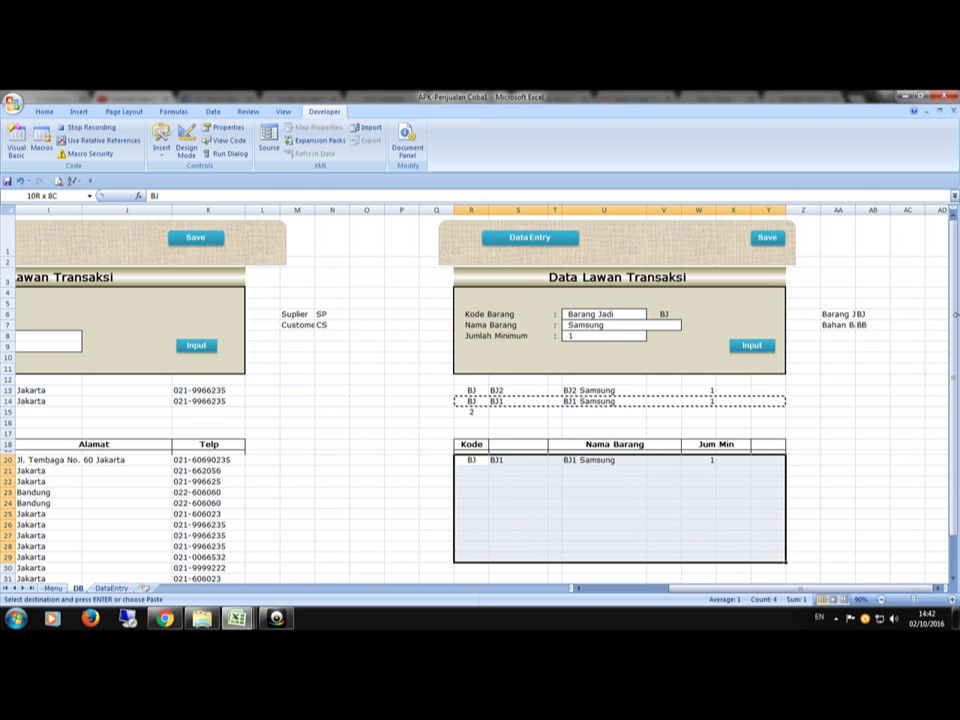
key("shift+Down")
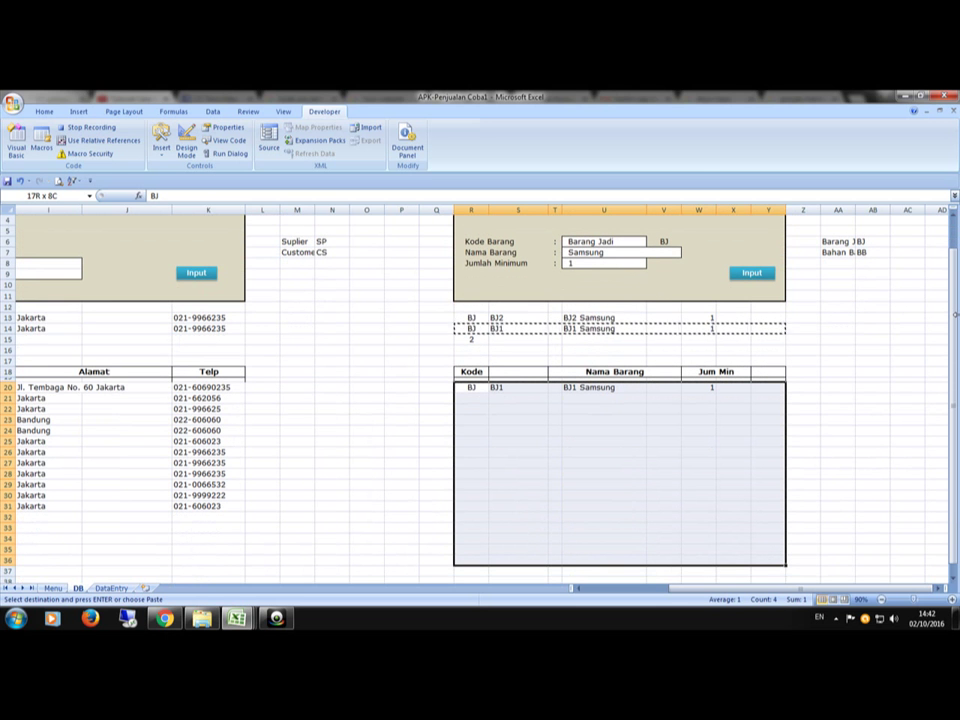
left_click(212, 111)
left_click(284, 138)
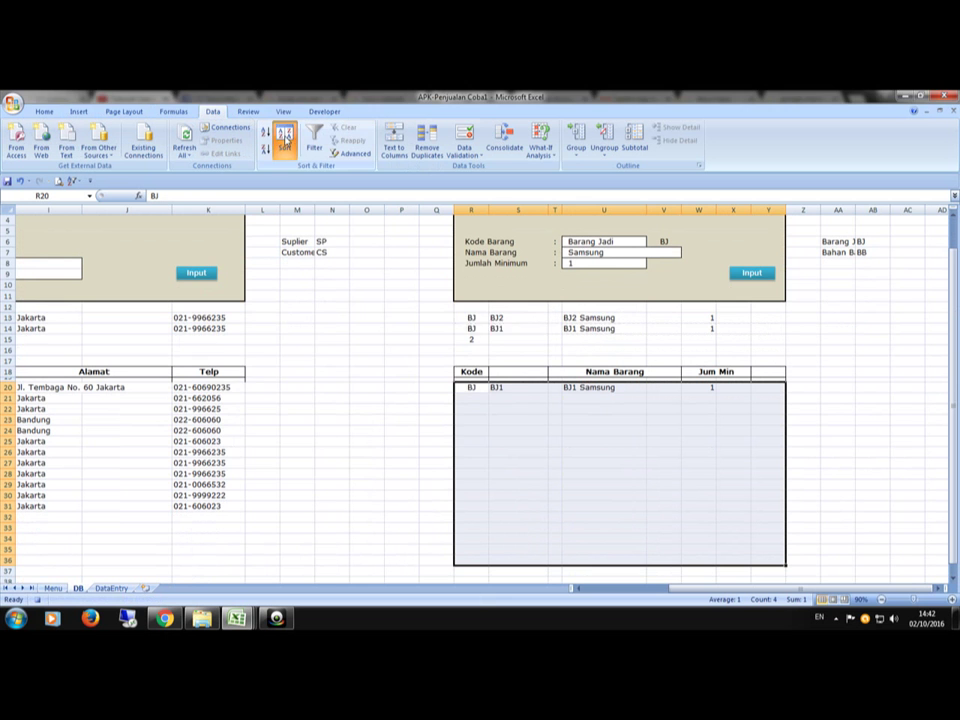
left_click_drag(376, 330, 240, 318)
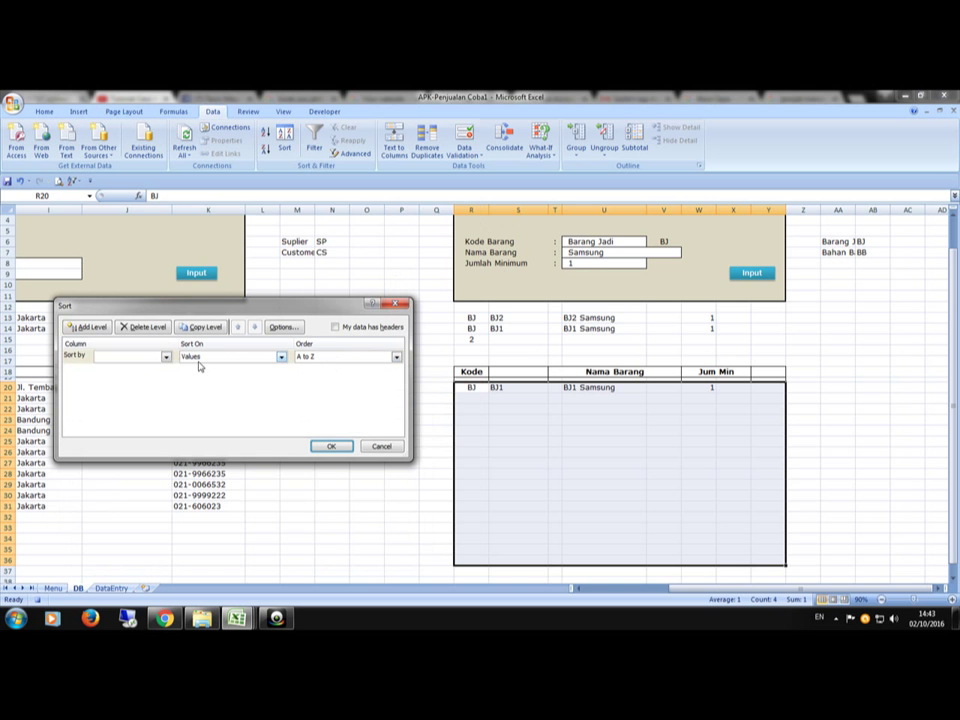
left_click(166, 358)
left_click(112, 380)
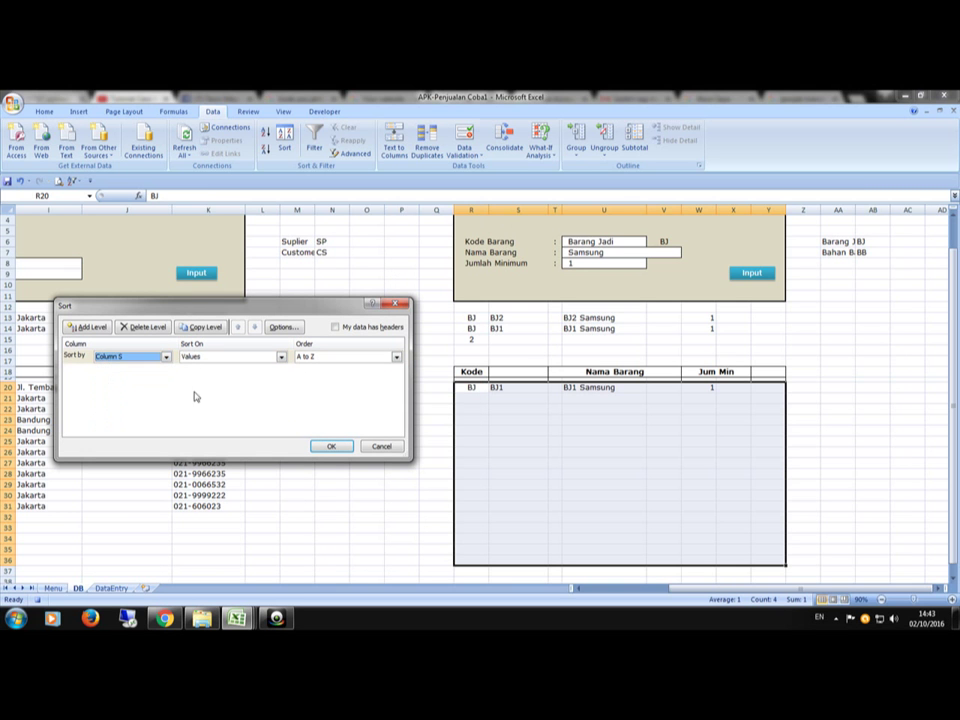
left_click(332, 447)
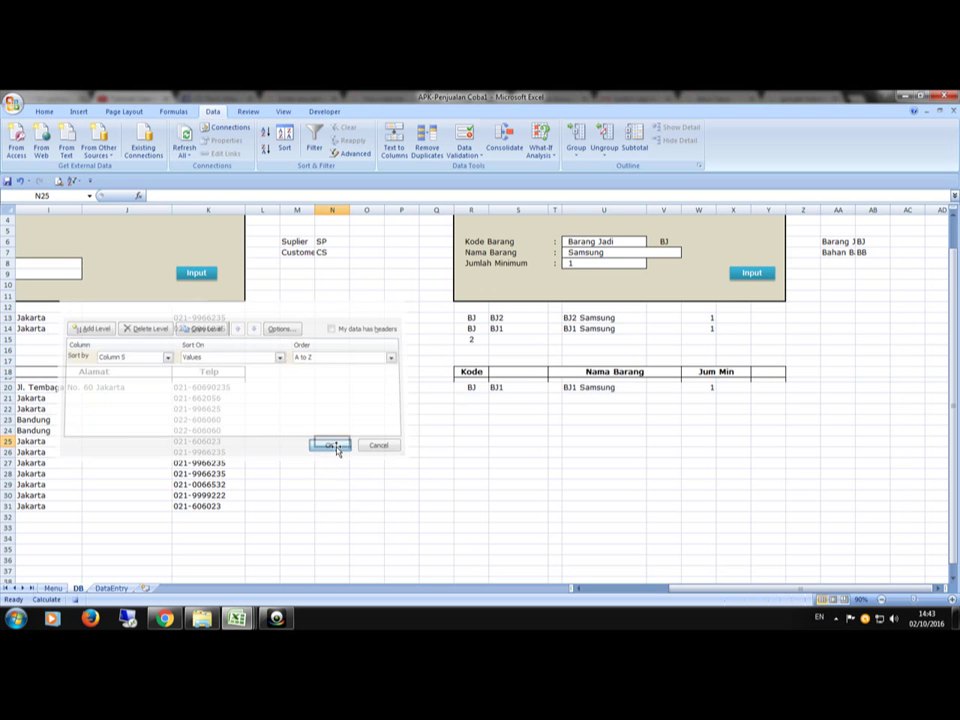
Select cell N25 and stop recording the macro
left_click(333, 442)
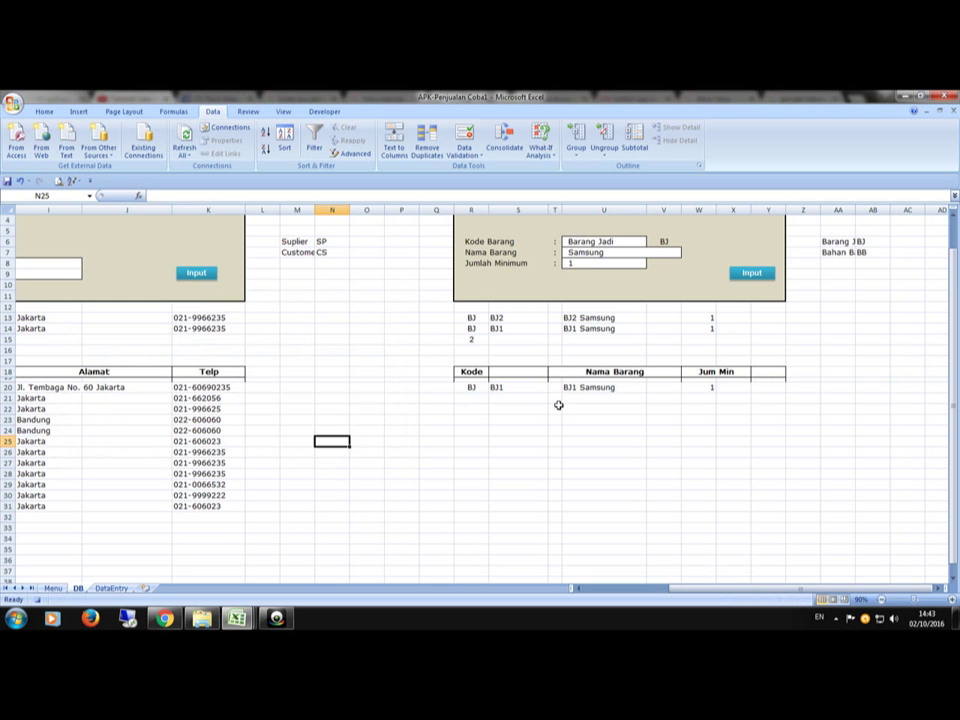
scroll(559, 405, "up", 1)
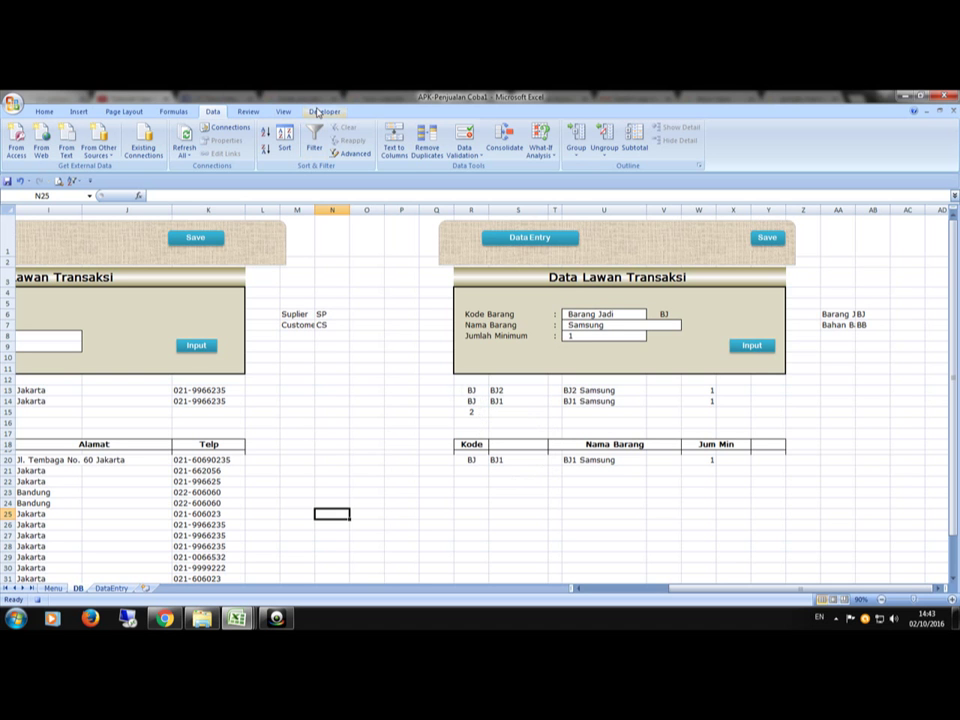
left_click(318, 111)
left_click(99, 131)
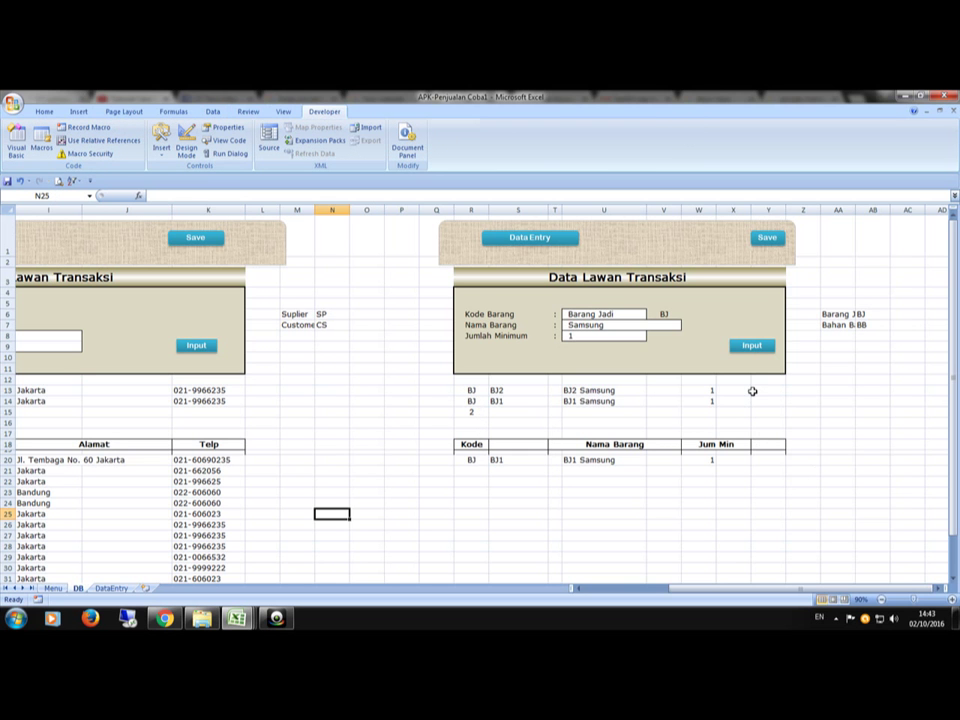
Assign the inputbarang macro to the Input button of the goods form and select cell Y13
right_click(751, 344)
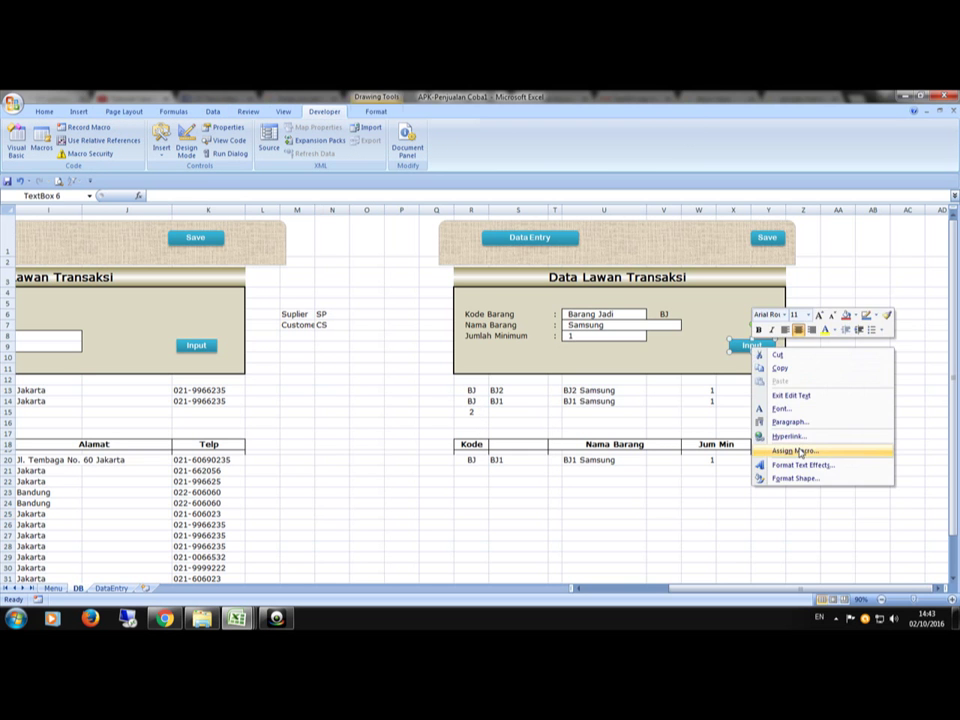
left_click(795, 450)
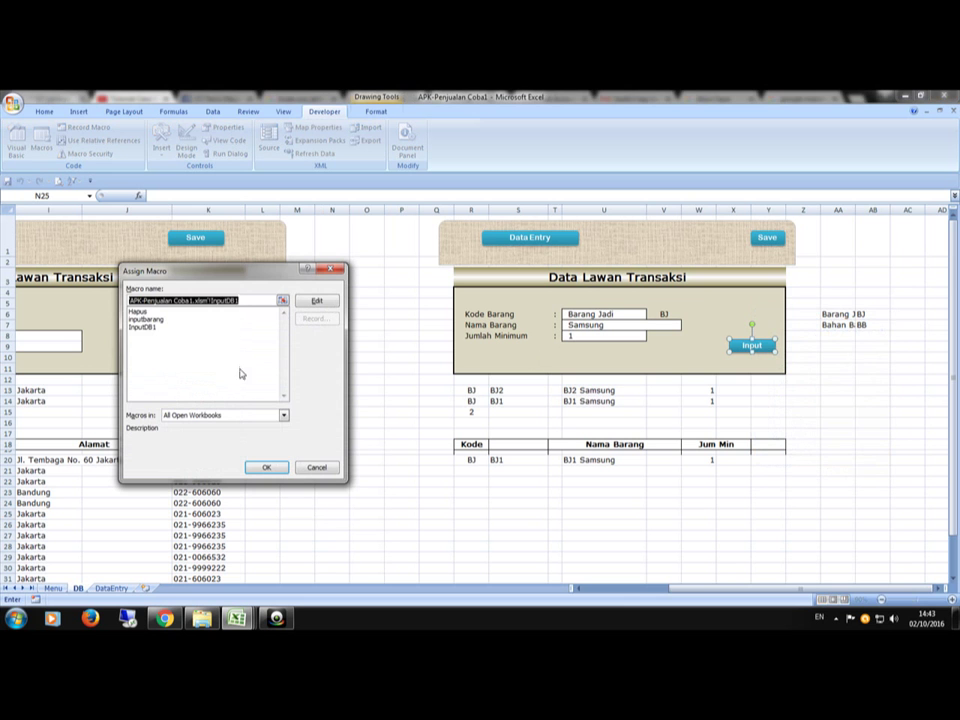
double_click(150, 319)
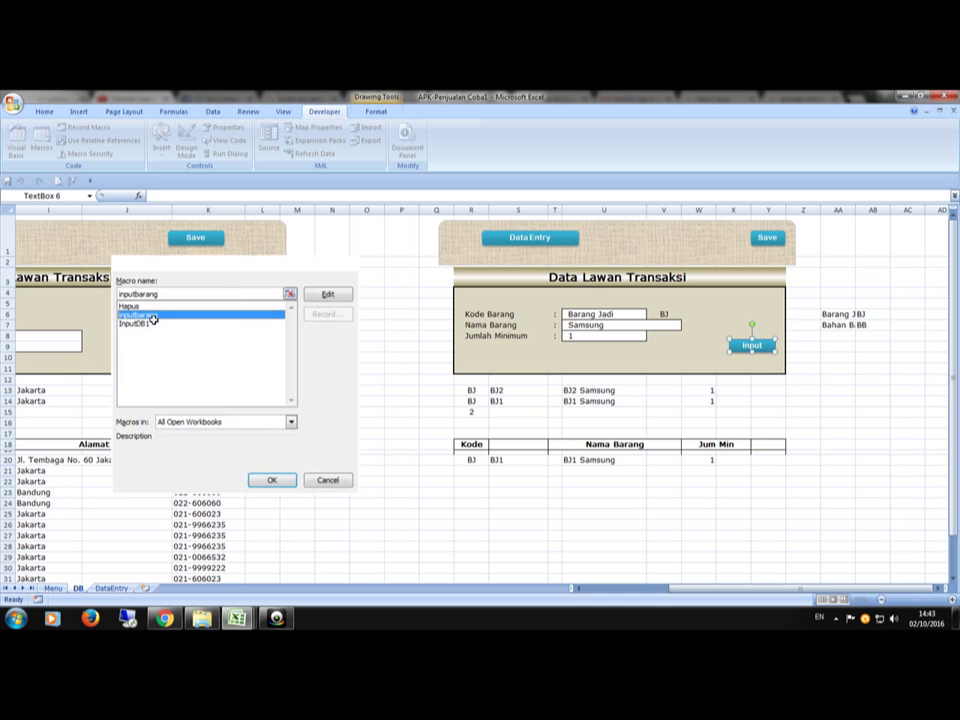
left_click(755, 369)
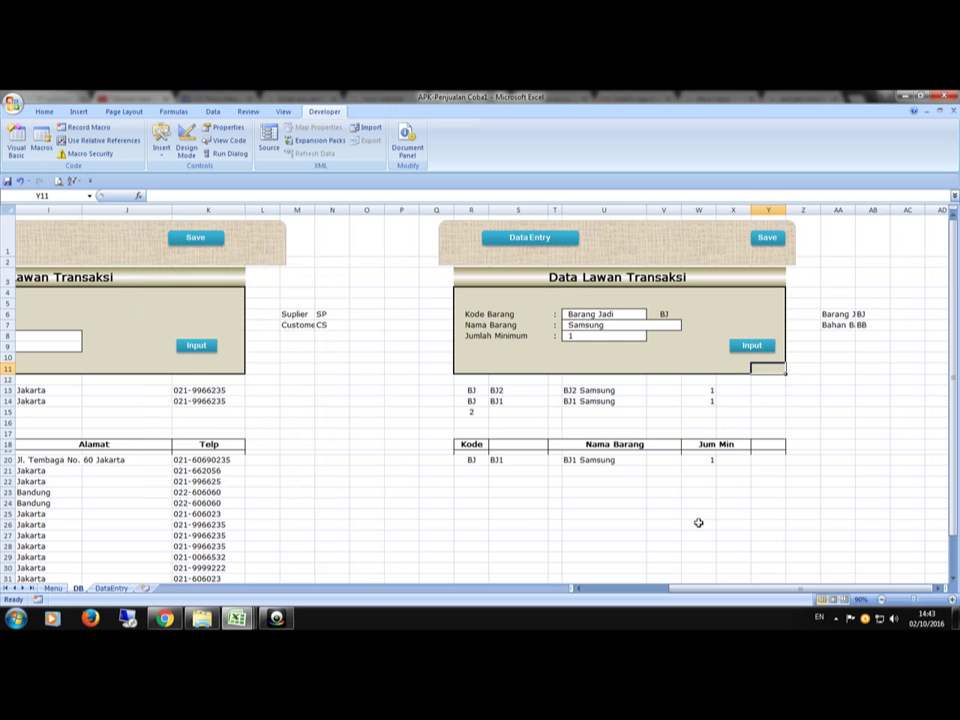
left_click(770, 391)
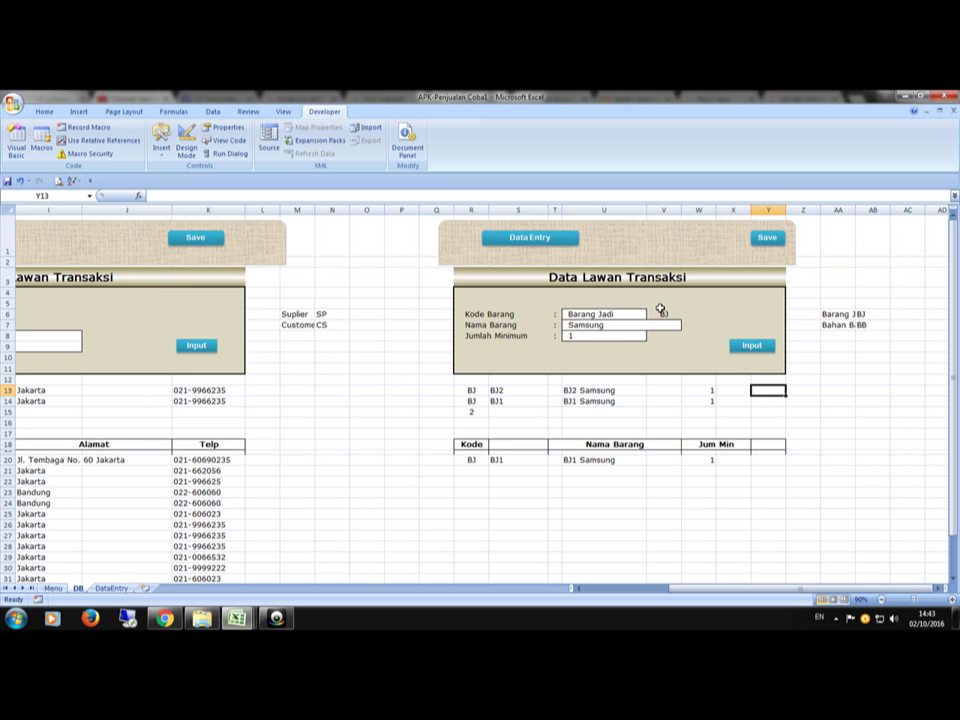
Set the goods form's Nama Barang to Nokia and store the record with the form's Input macro
left_click(591, 325)
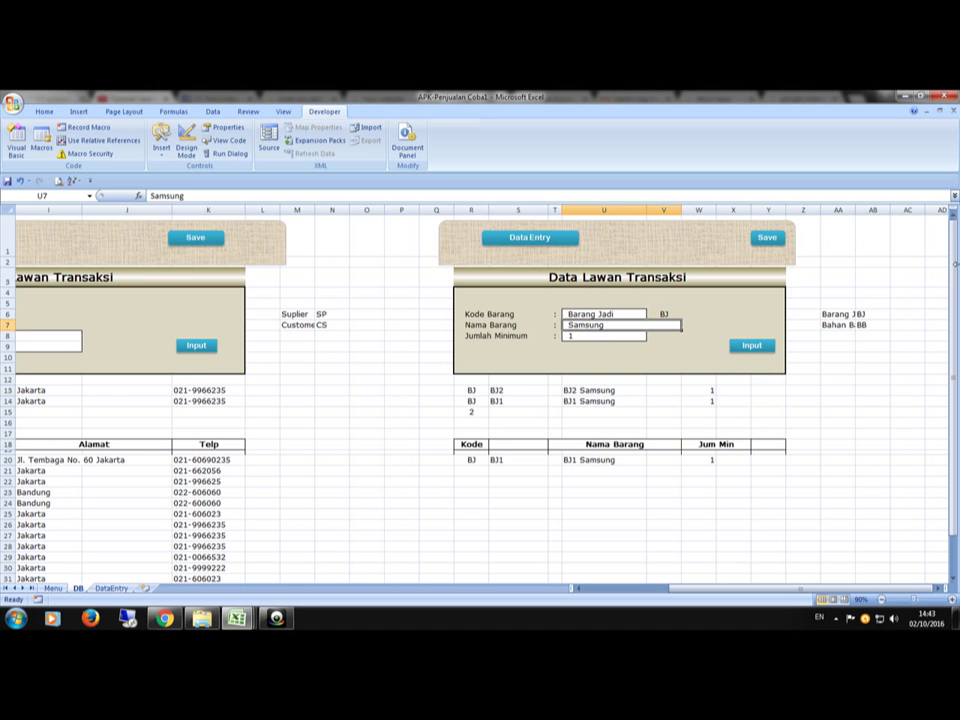
type("Noki")
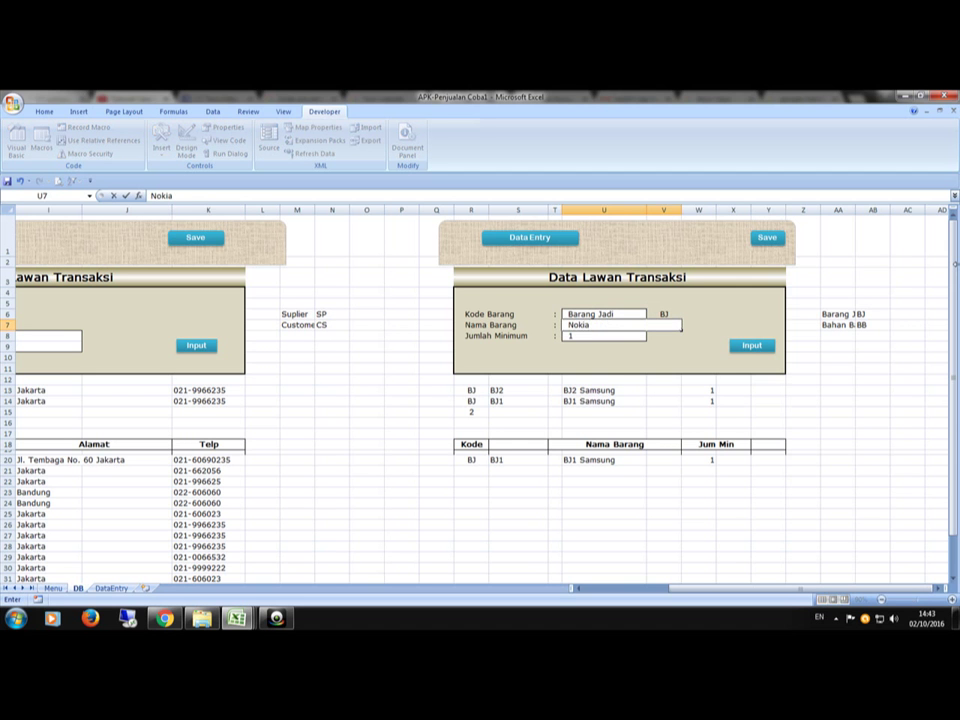
type("a")
key("Return")
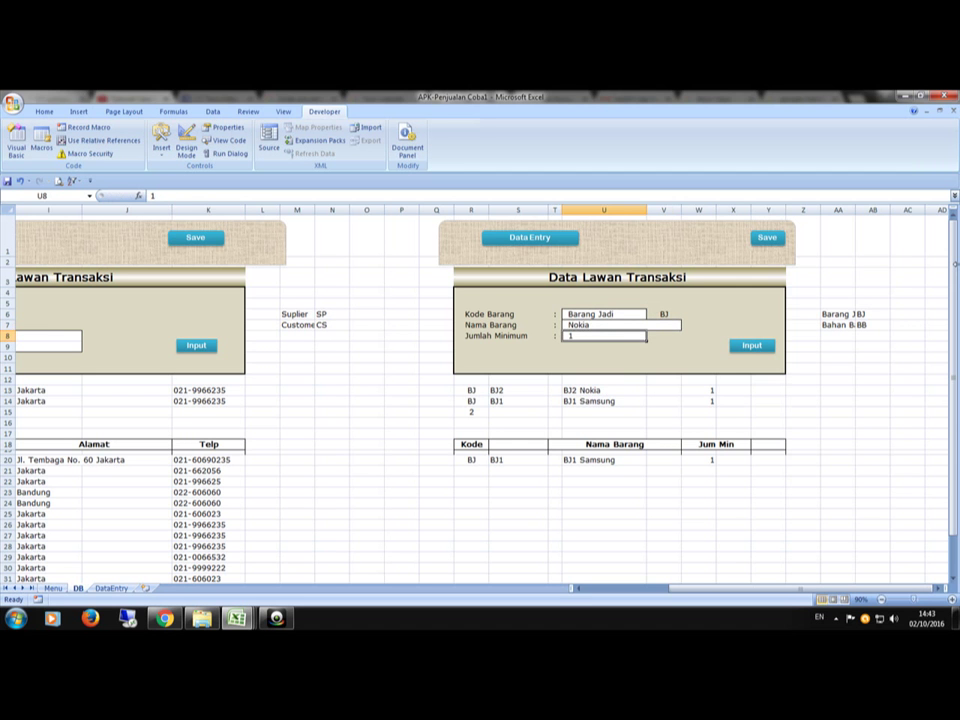
left_click(749, 346)
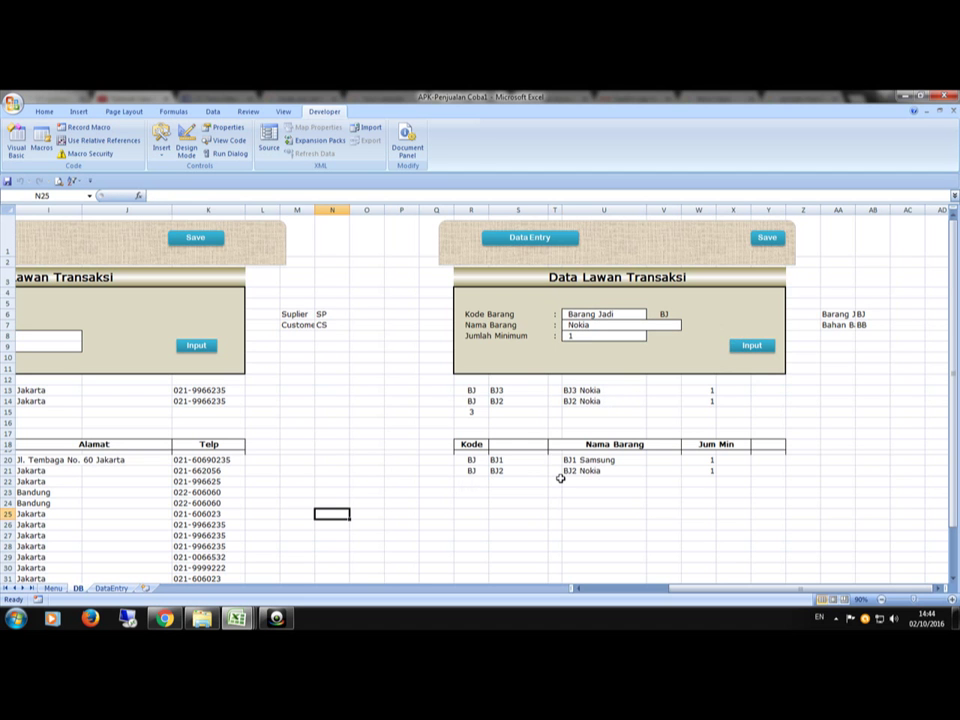
Replace the Nama Barang entry with Soni and store it as another goods record
double_click(589, 326)
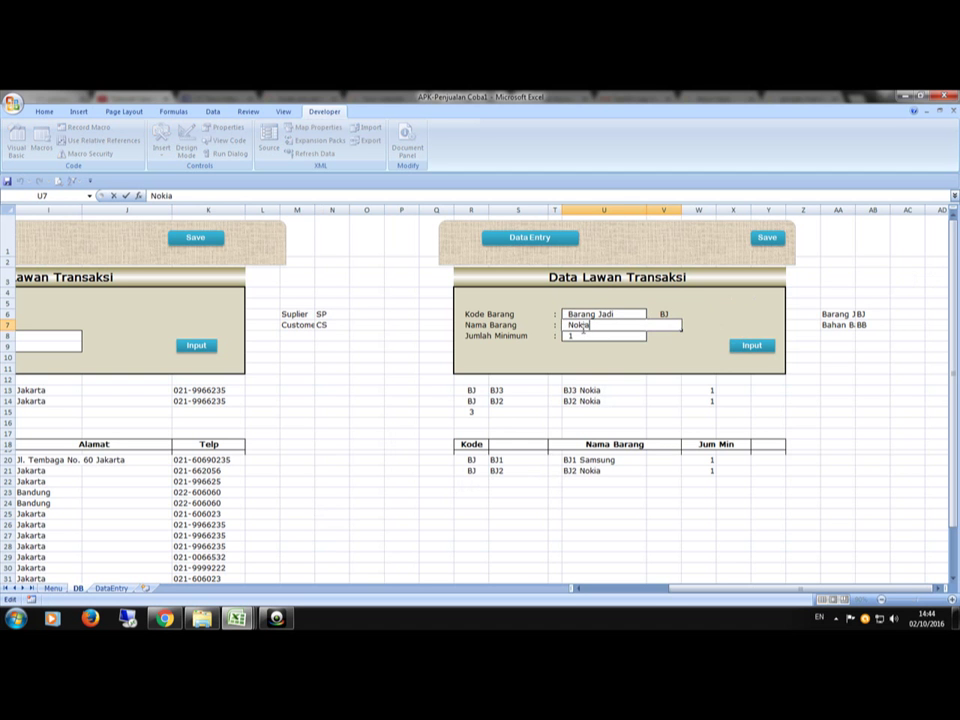
key("BackSpace")
key("BackSpace")
key("BackSpace")
key("BackSpace")
key("BackSpace")
type("Soni")
key("Return")
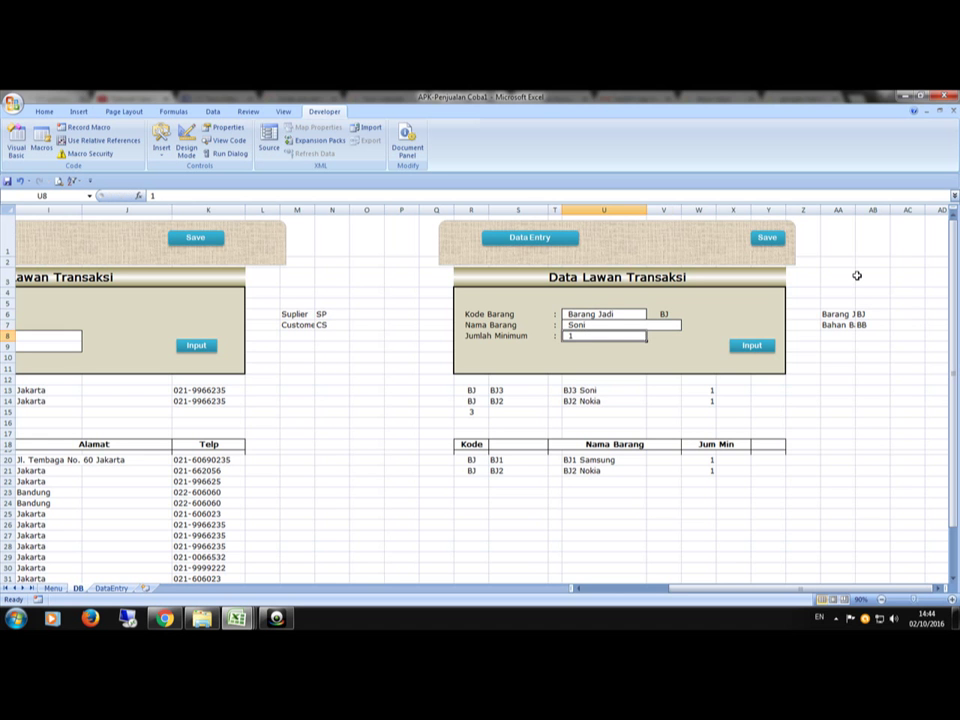
left_click(754, 345)
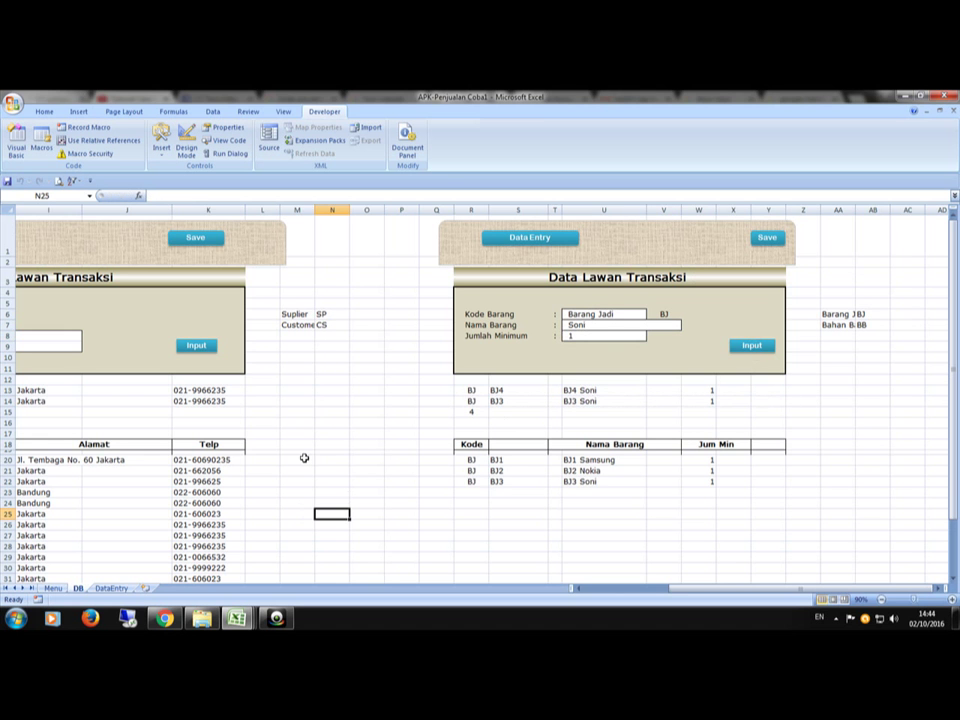
Enter Lenovo as the Nama Barang, keeping Barang Jadi as the type, and store the record twice
left_click(598, 314)
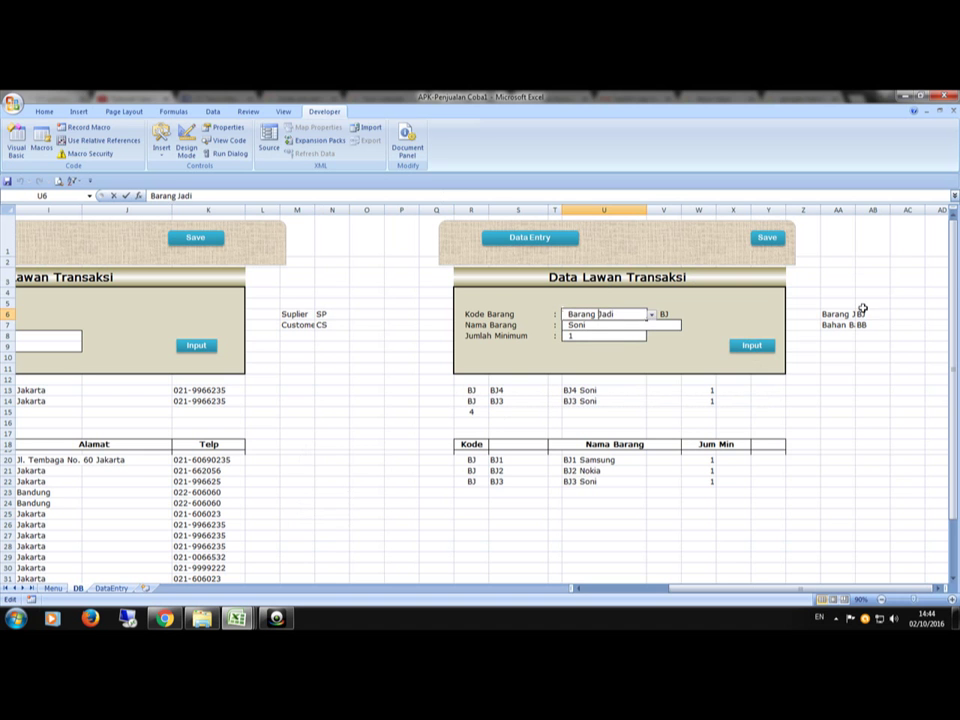
left_click(657, 322)
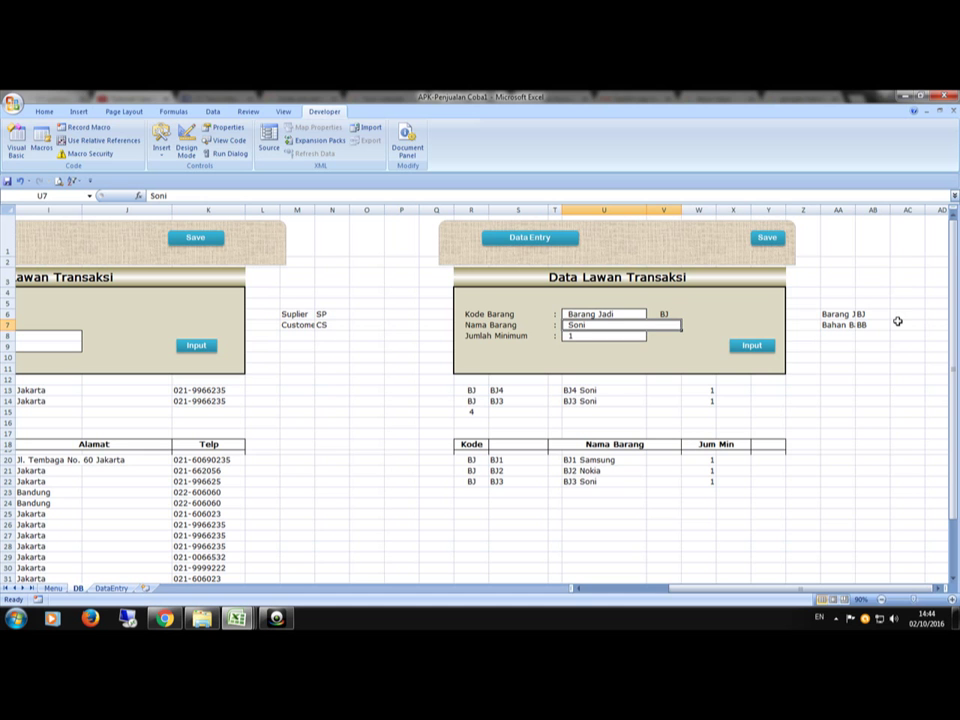
type("Lenovo")
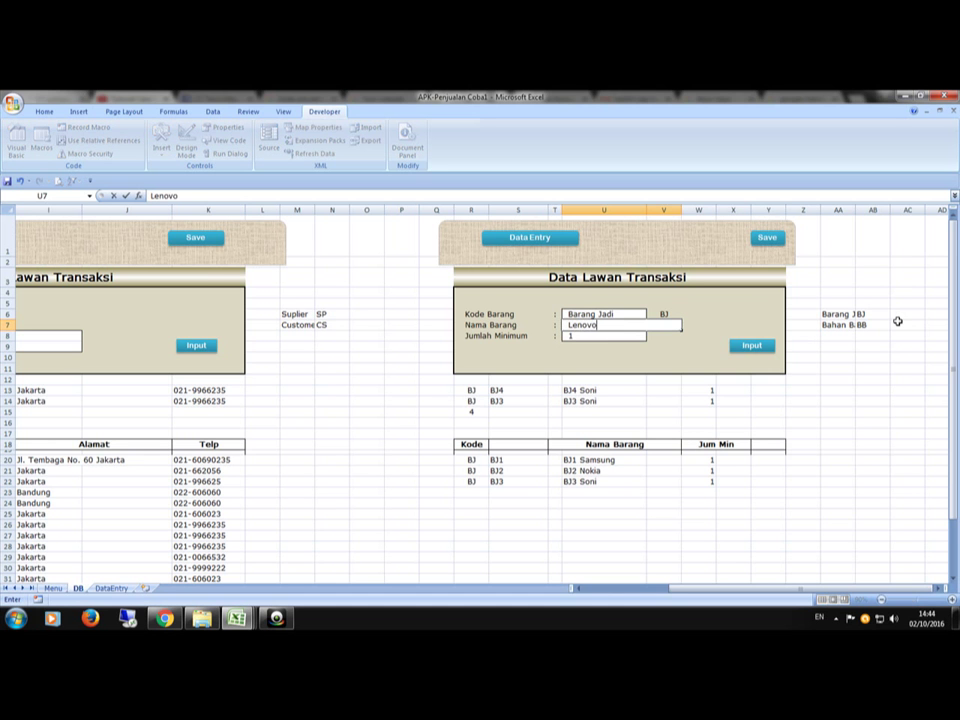
key("Return")
left_click(751, 345)
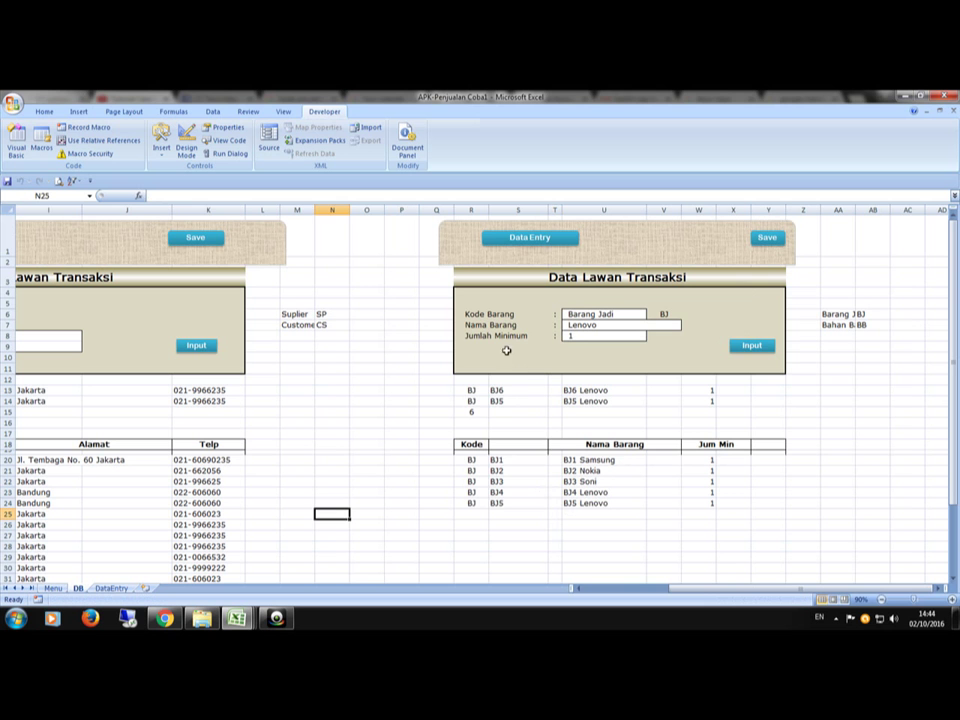
Center the contents of column S horizontally
left_click(507, 209)
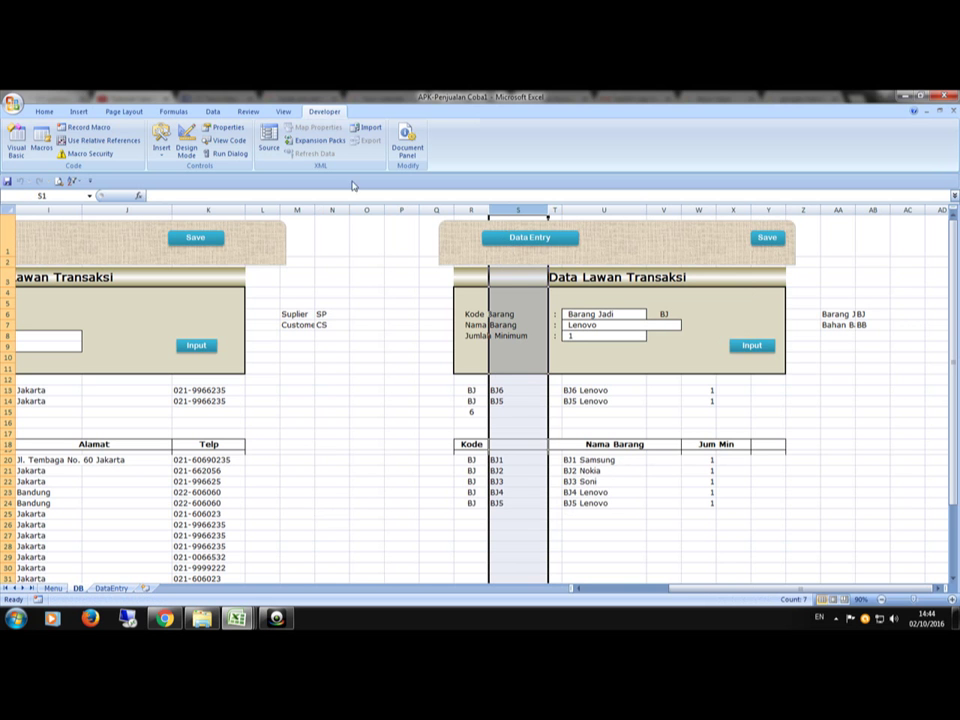
left_click(44, 110)
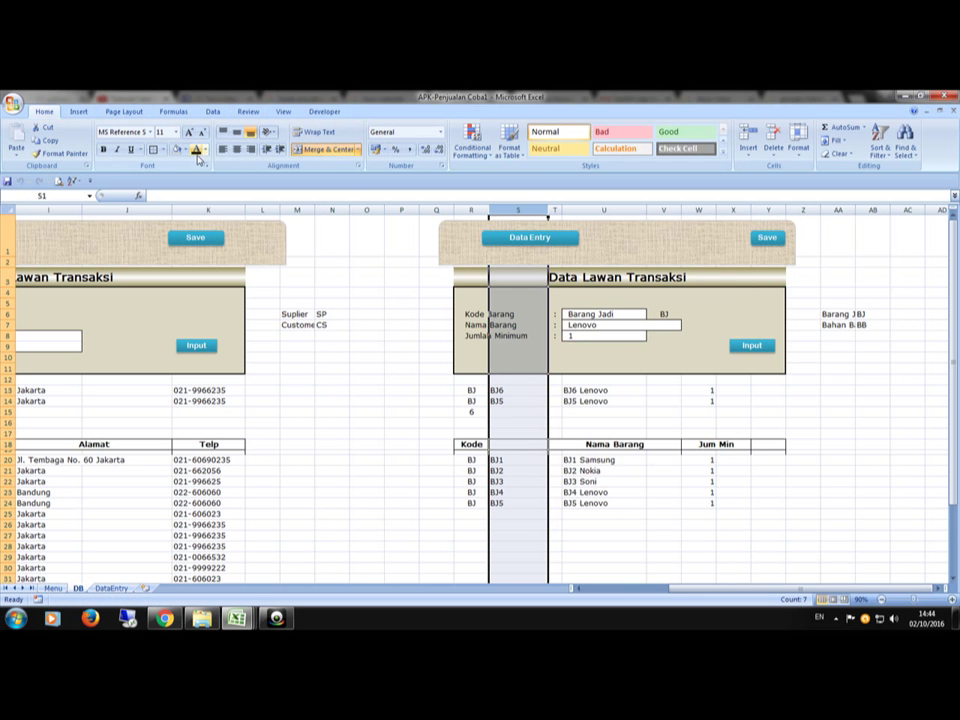
left_click(237, 149)
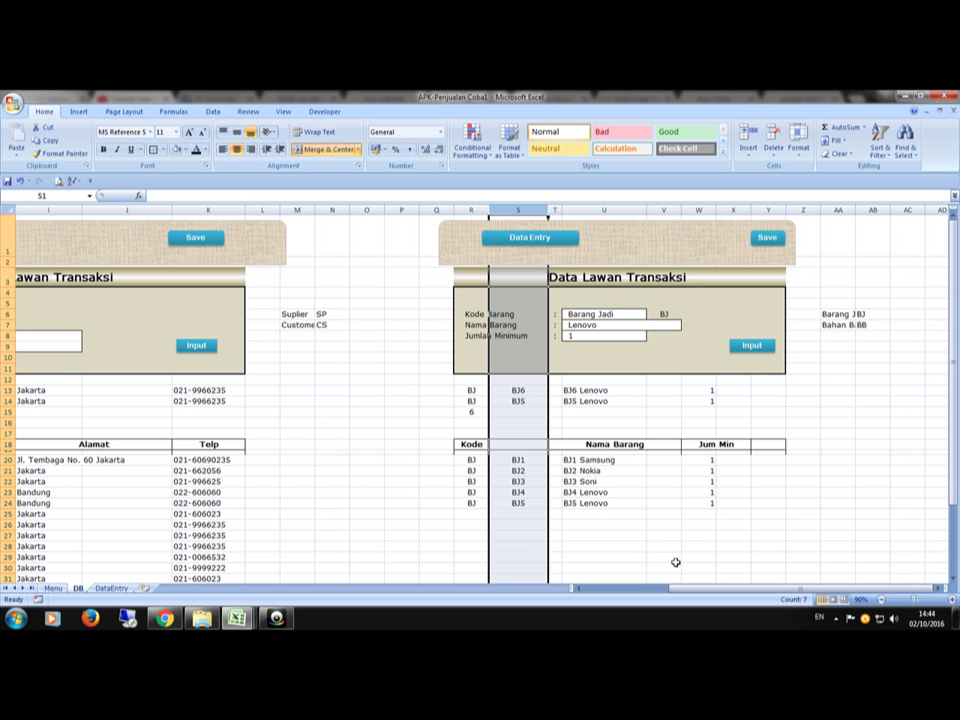
left_click(655, 537)
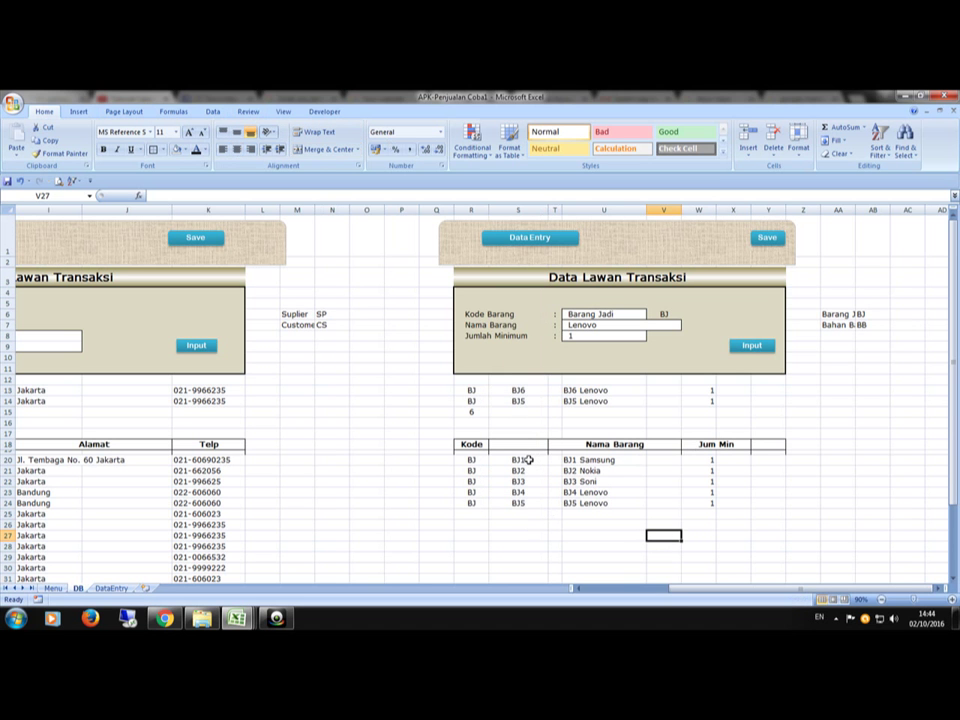
Review the codes in column S of the goods table against the names in column U
left_click(528, 459)
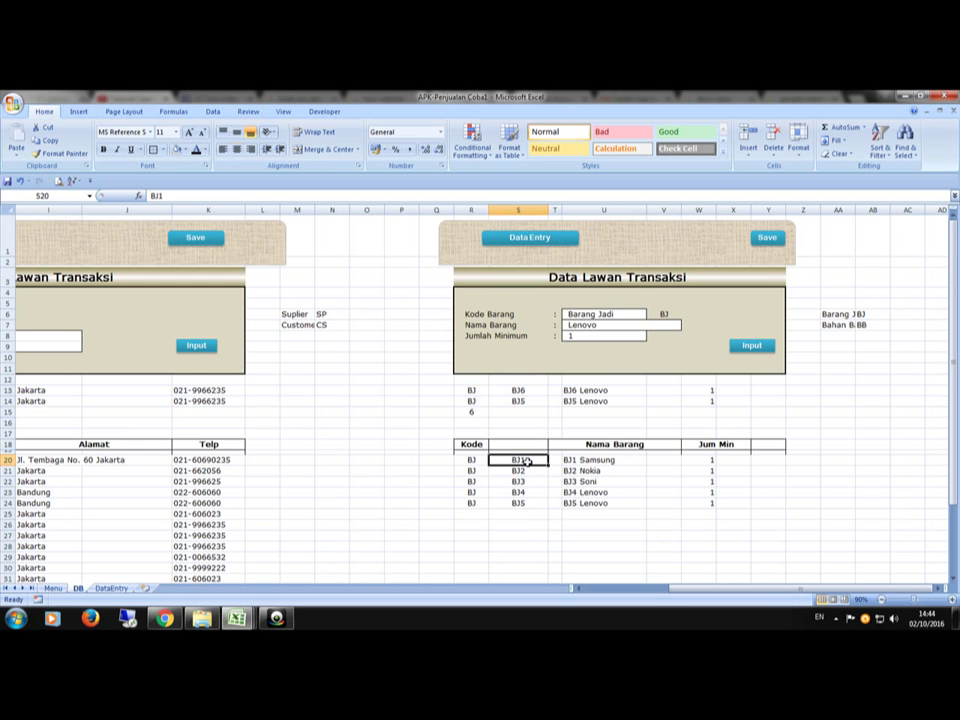
key("Down")
key("Down")
key("Down")
key("Down")
key("Down")
key("Down")
key("Up")
key("Up")
key("Up")
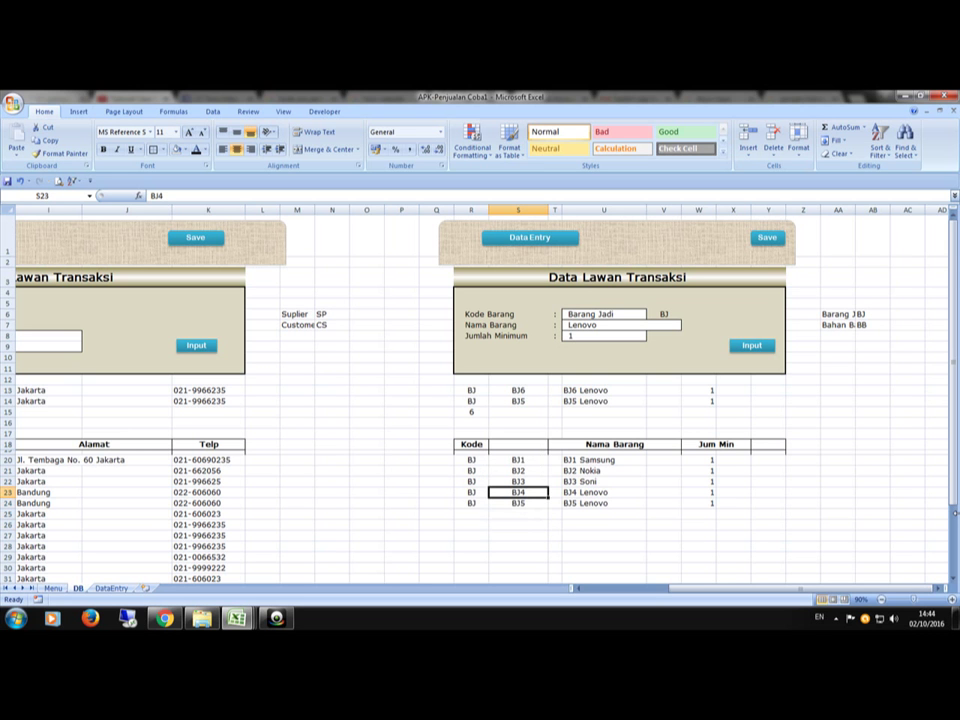
left_click(604, 492)
left_click(518, 492)
left_click(676, 483)
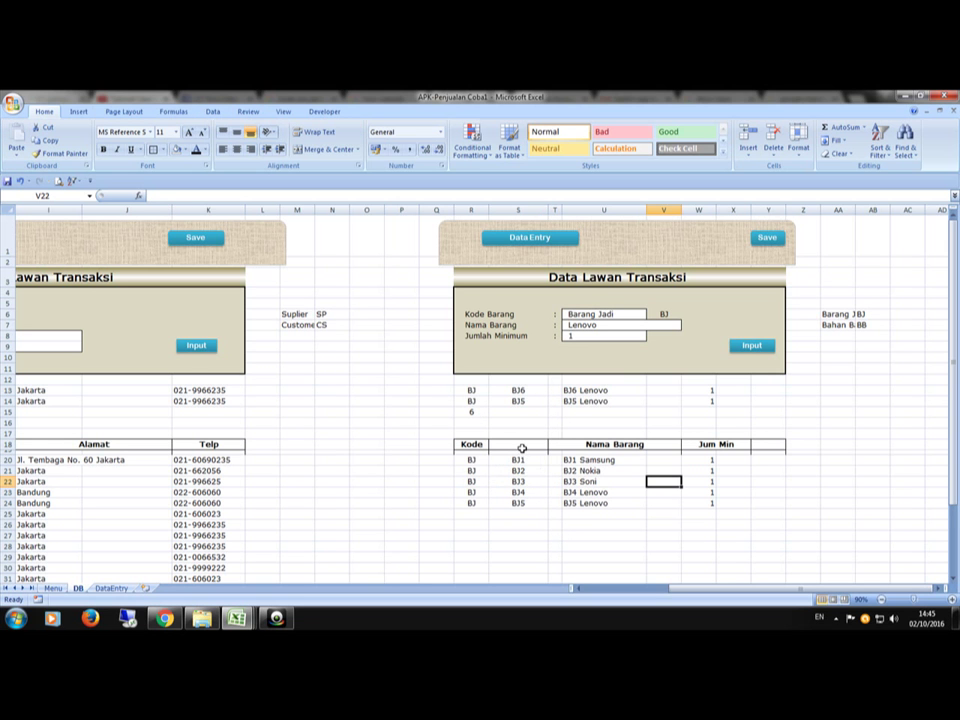
Hide column S, which holds the separate goods codes
left_click(521, 448)
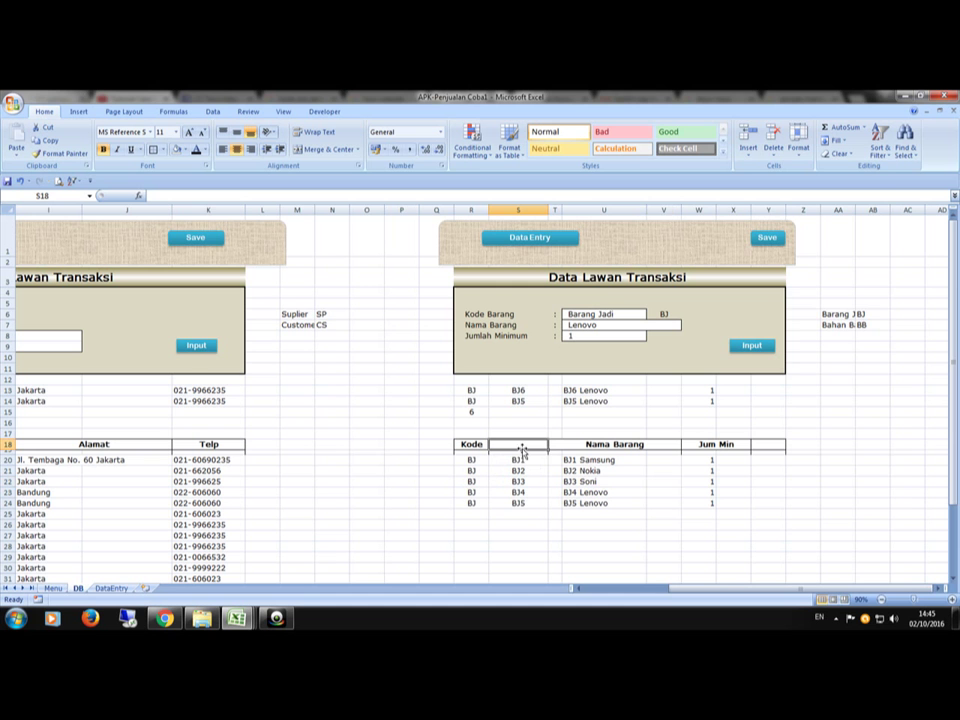
left_click(799, 150)
mouse_move(840, 264)
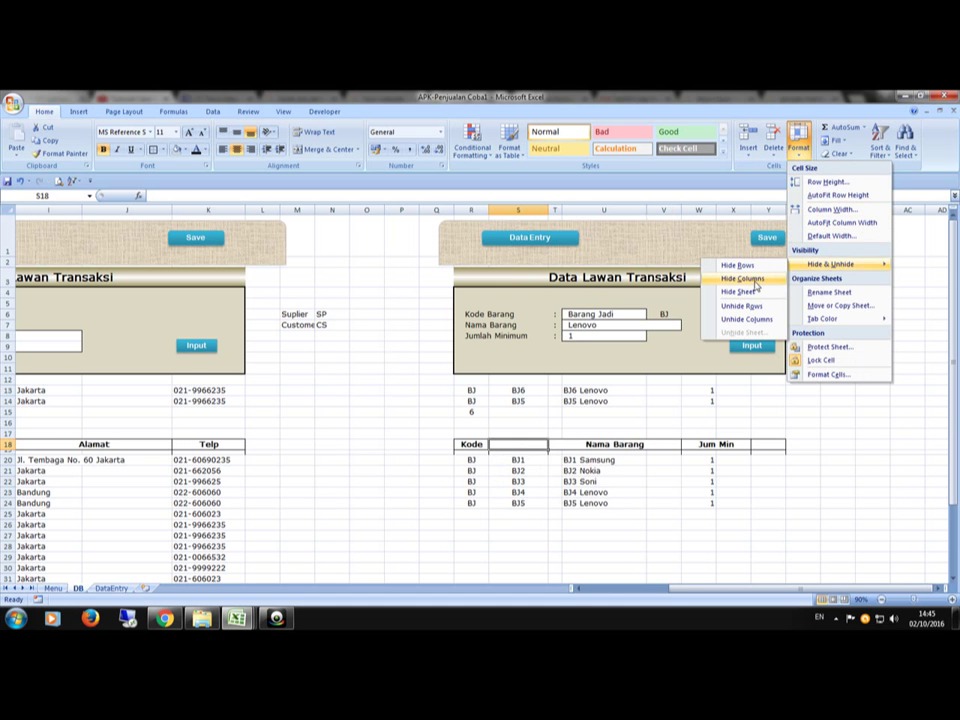
left_click(756, 281)
left_click(848, 470)
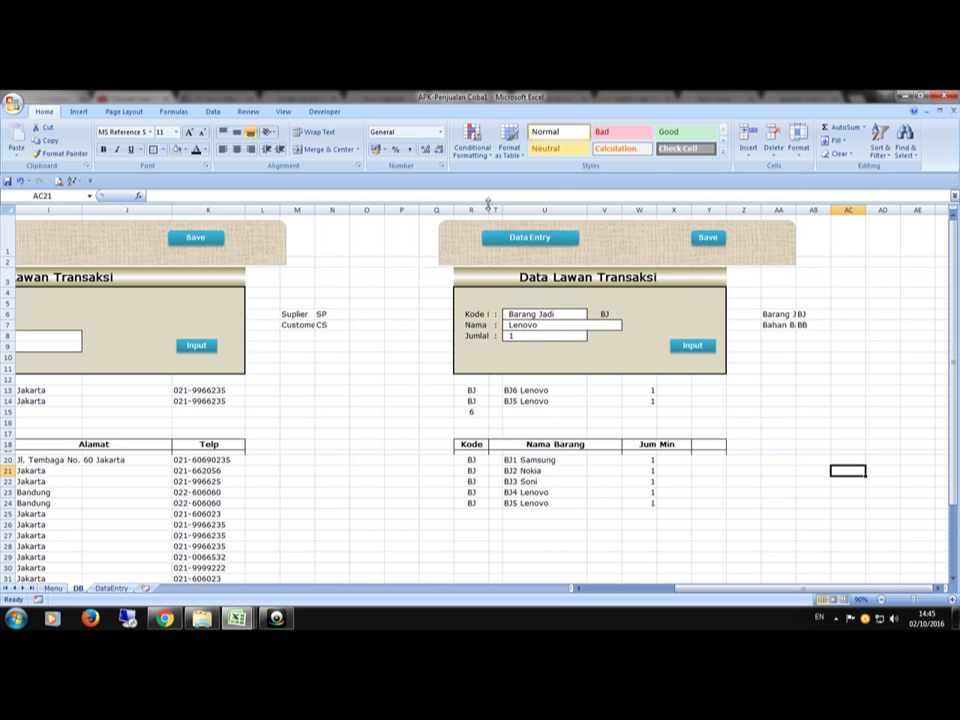
Widen column R until the labels Kode Barang, Nama Barang and Jumlah Minimum fit completely
left_click_drag(486, 207, 518, 208)
mouse_move(518, 209)
left_mouse_down()
mouse_move(540, 209)
mouse_move(531, 209)
left_mouse_up()
left_click(811, 503)
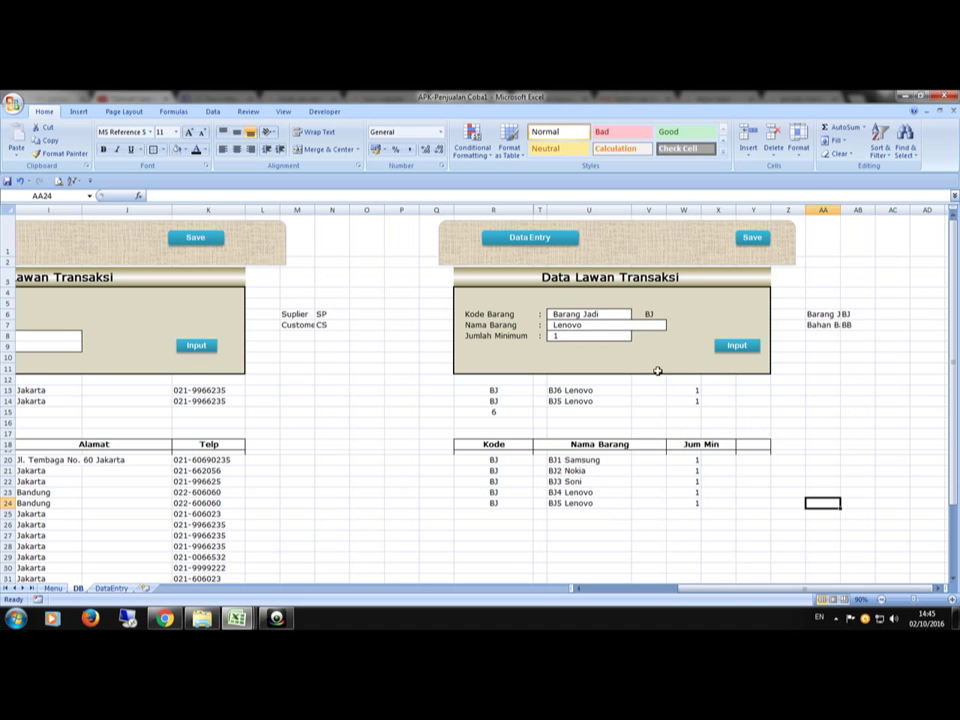
Center the minimum quantities in column W horizontally
left_click(683, 209)
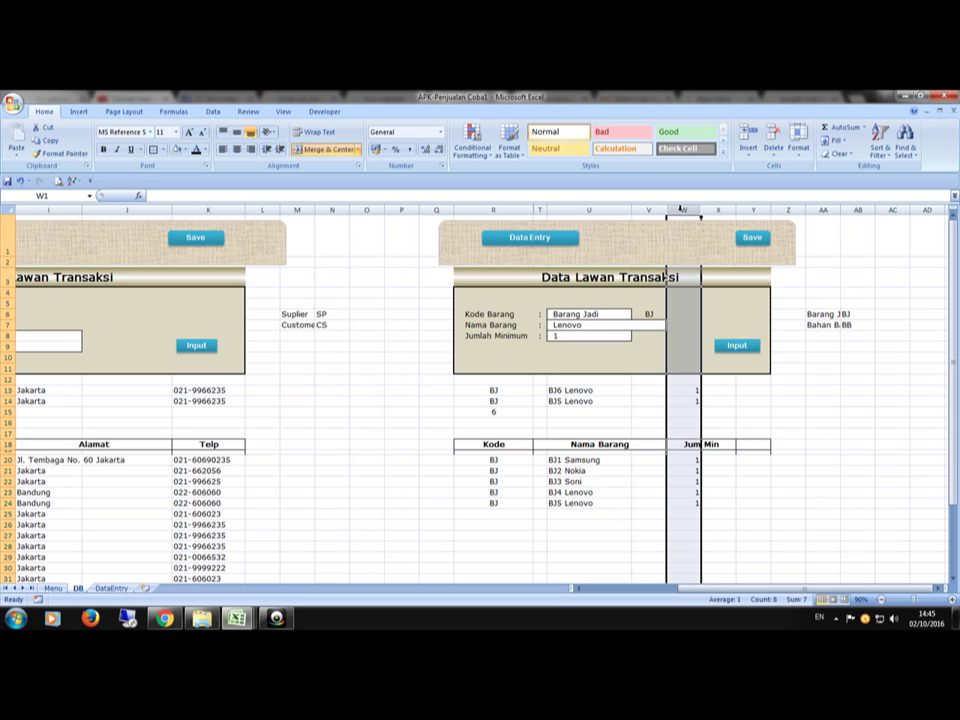
left_click(242, 151)
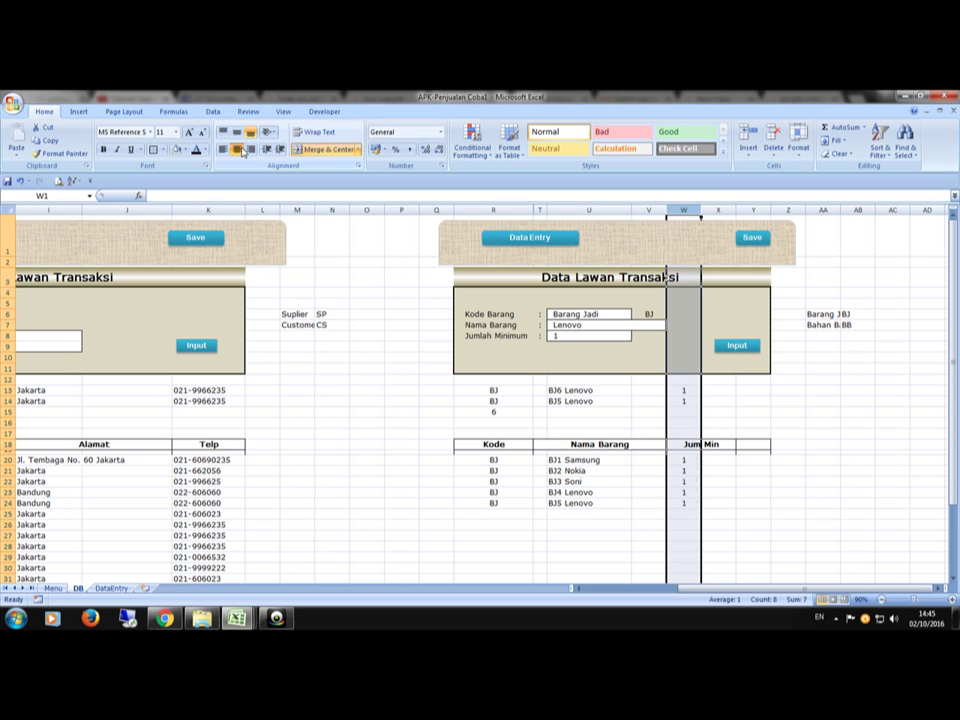
left_click(780, 505)
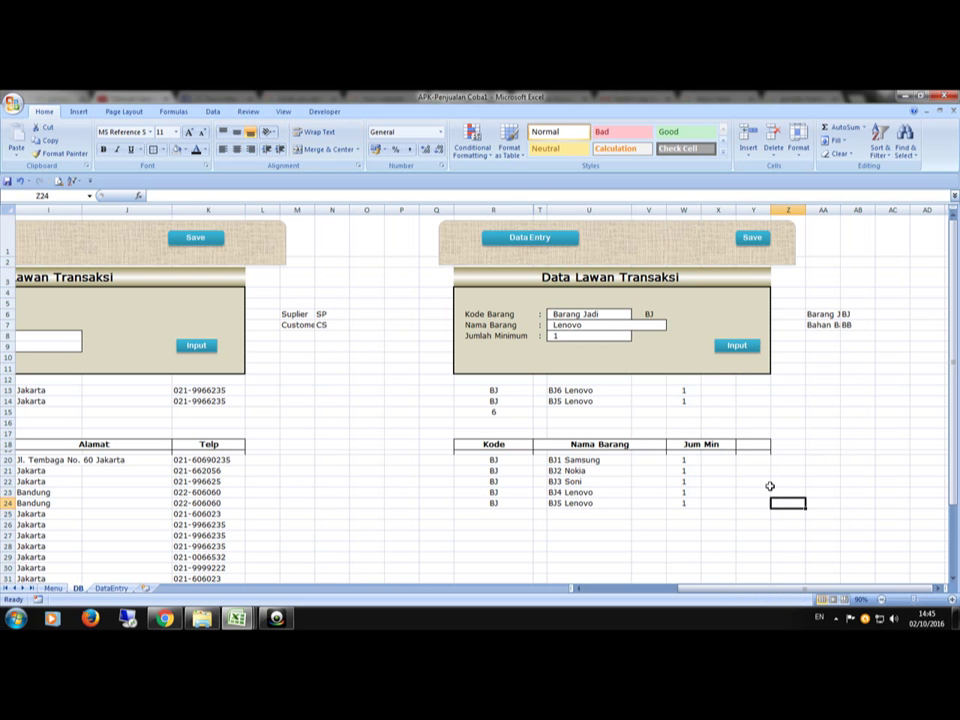
left_click(748, 446)
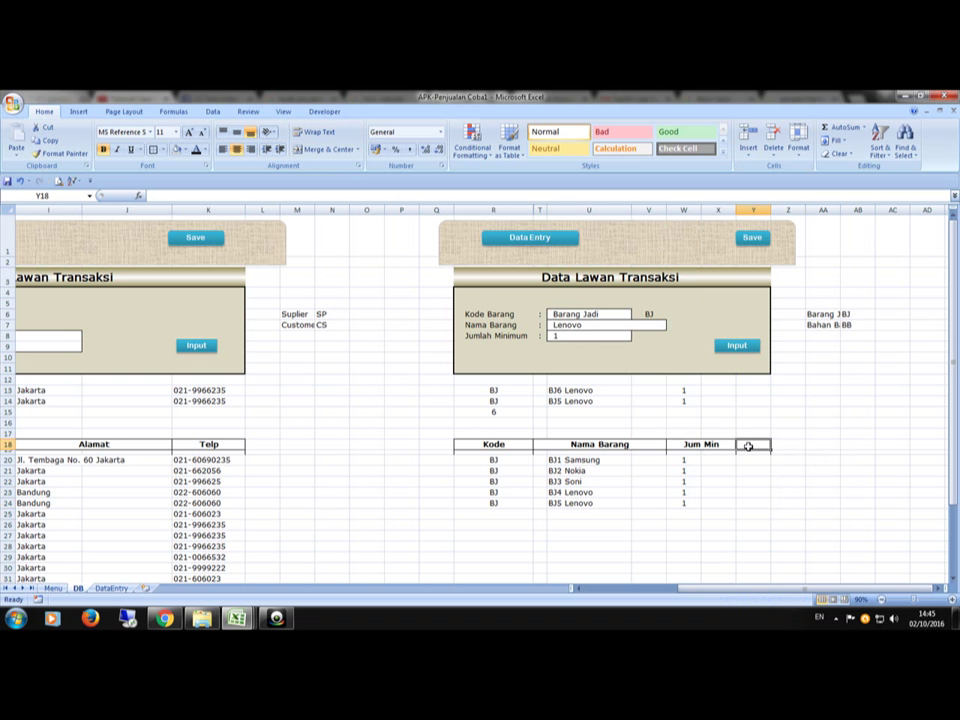
left_click(758, 482)
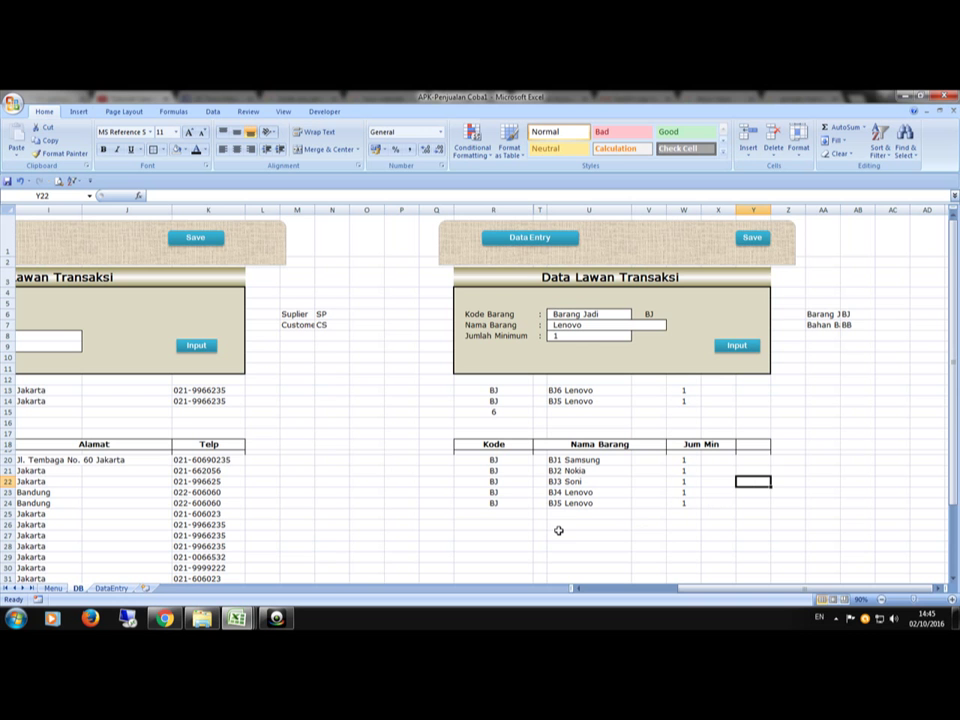
Change the goods form's title in R3 to Data Entry Barang
left_click(522, 278)
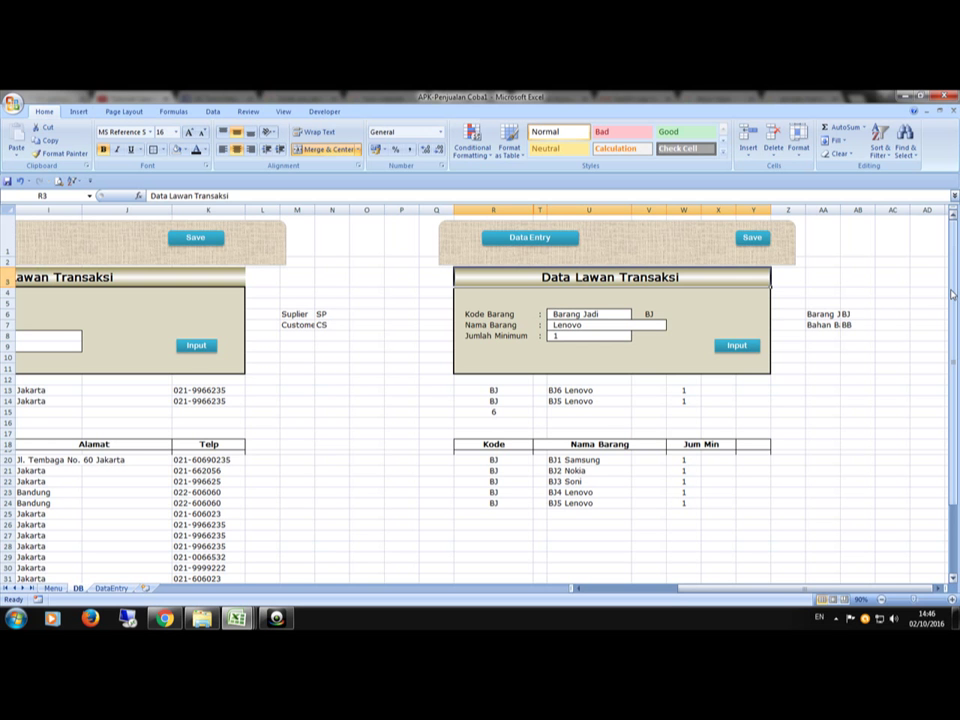
type("Dat")
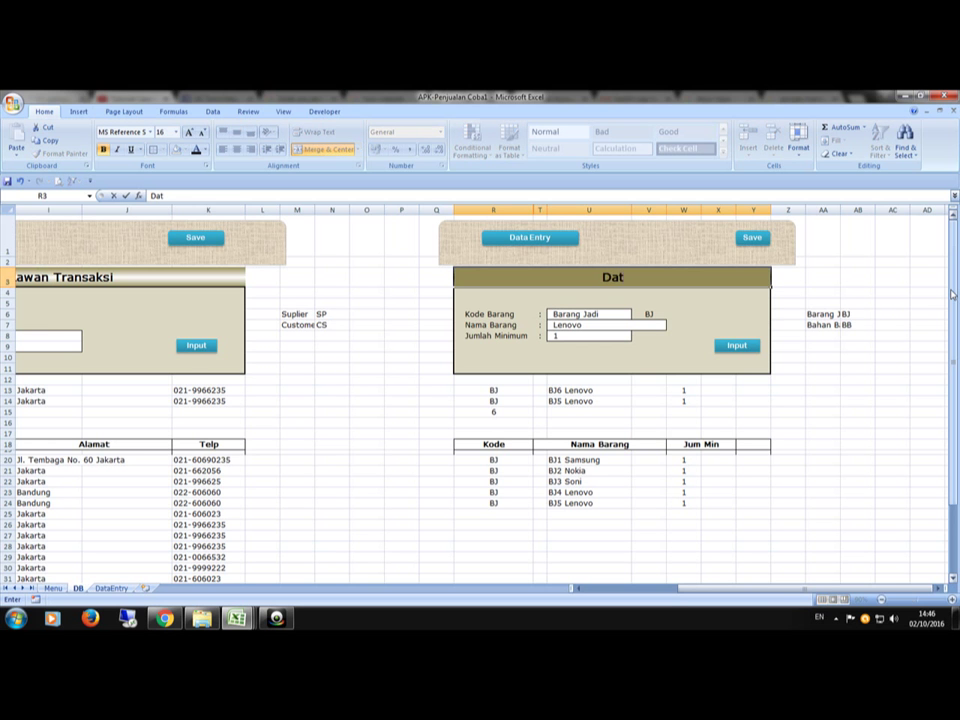
type("a Entry Barang")
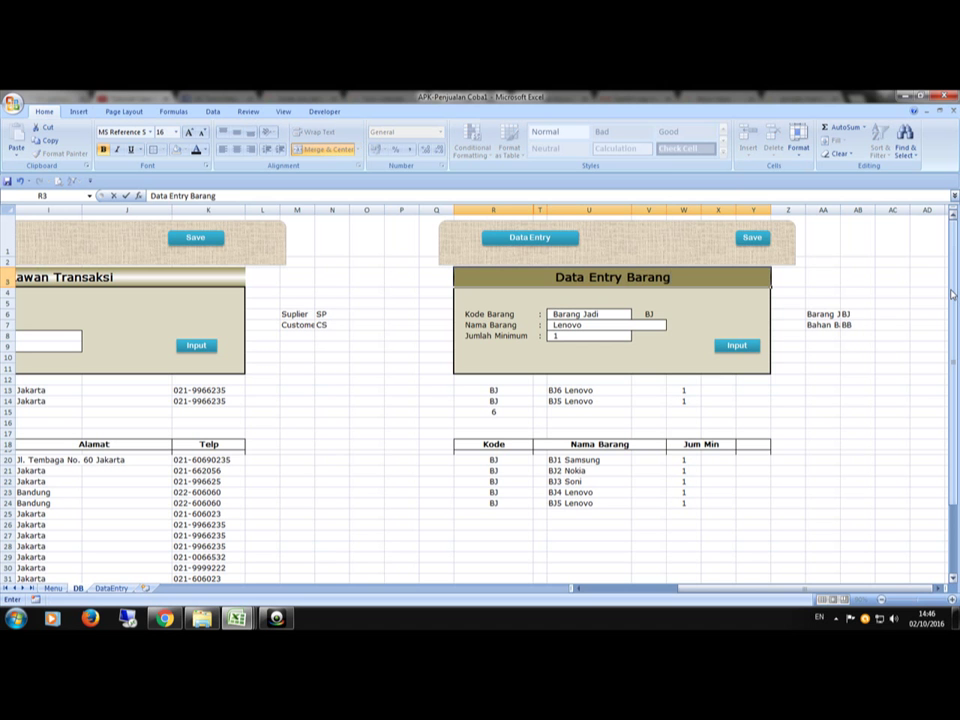
key("Return")
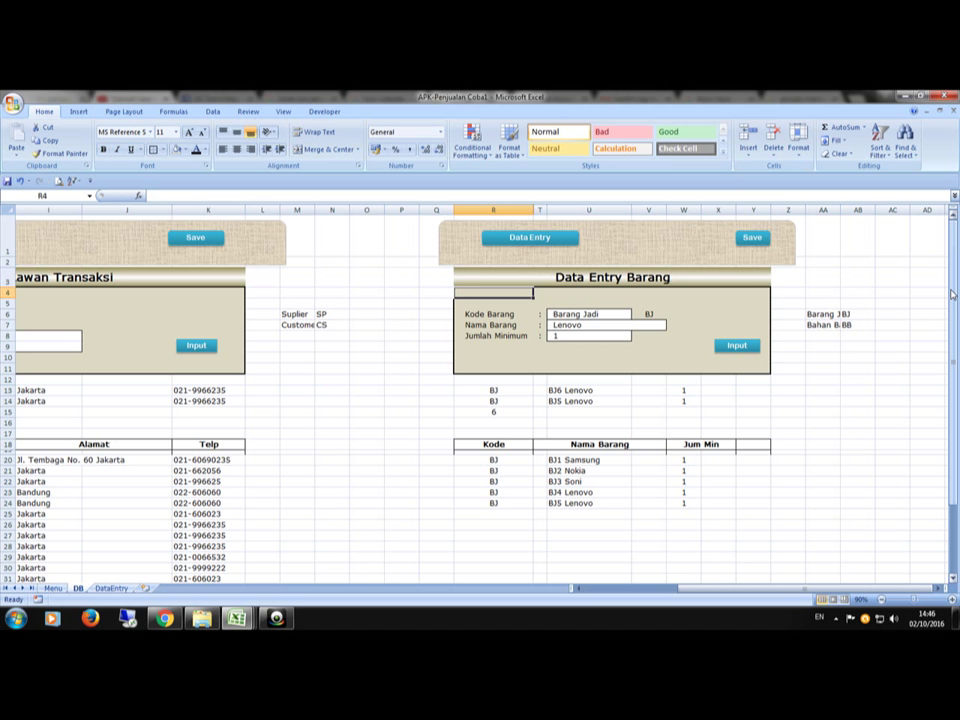
key("Down")
key("Down")
key("Down")
key("Down")
key("Down")
key("Down")
key("Down")
key("Down")
key("Down")
key("Down")
key("Down")
key("Down")
key("Down")
key("Down")
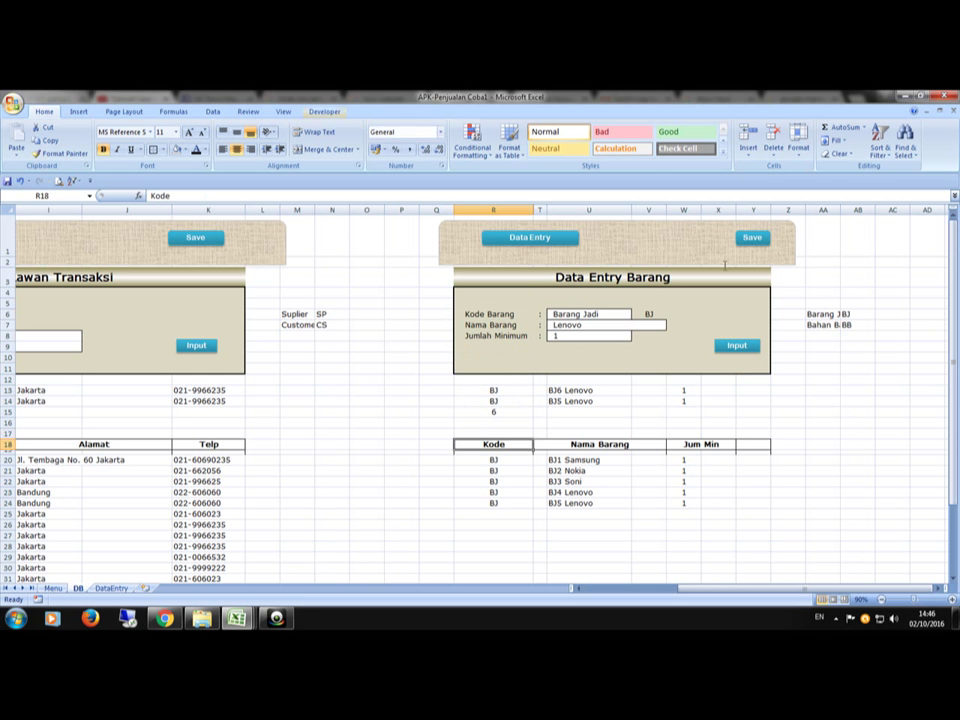
left_click(803, 469)
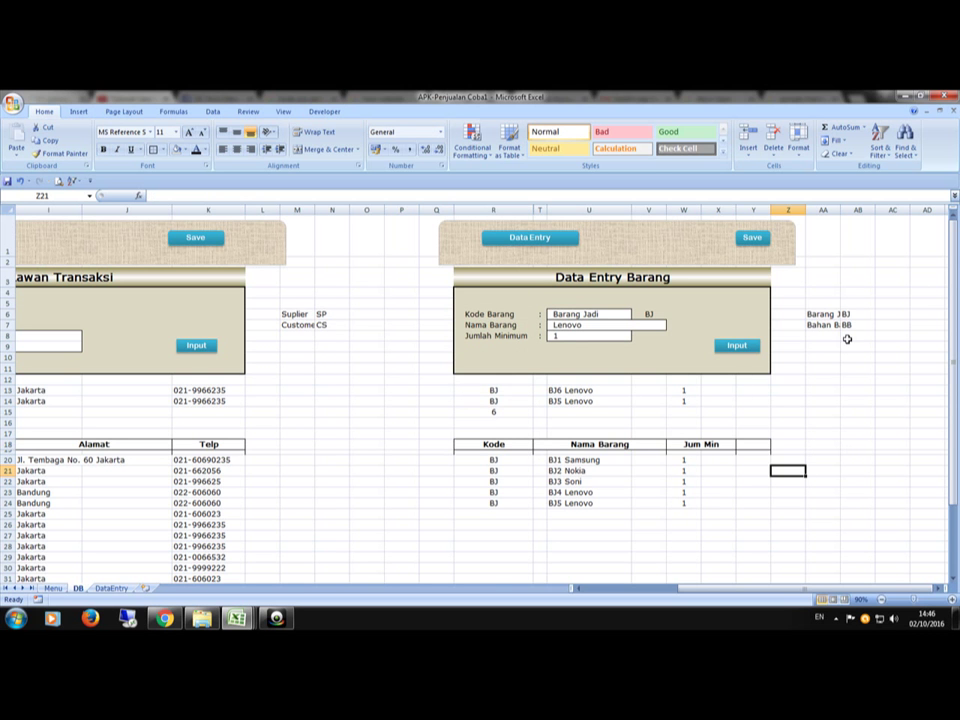
Hide columns AA and AB, which hold the lookup list of goods types and their codes
left_click(820, 325)
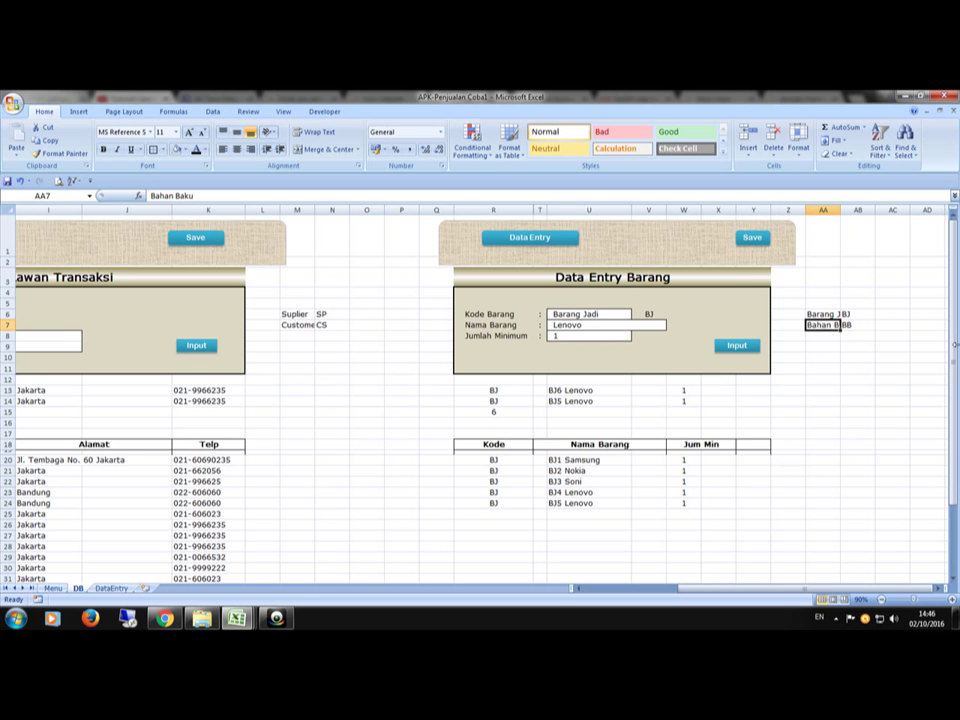
left_click_drag(838, 325, 862, 324)
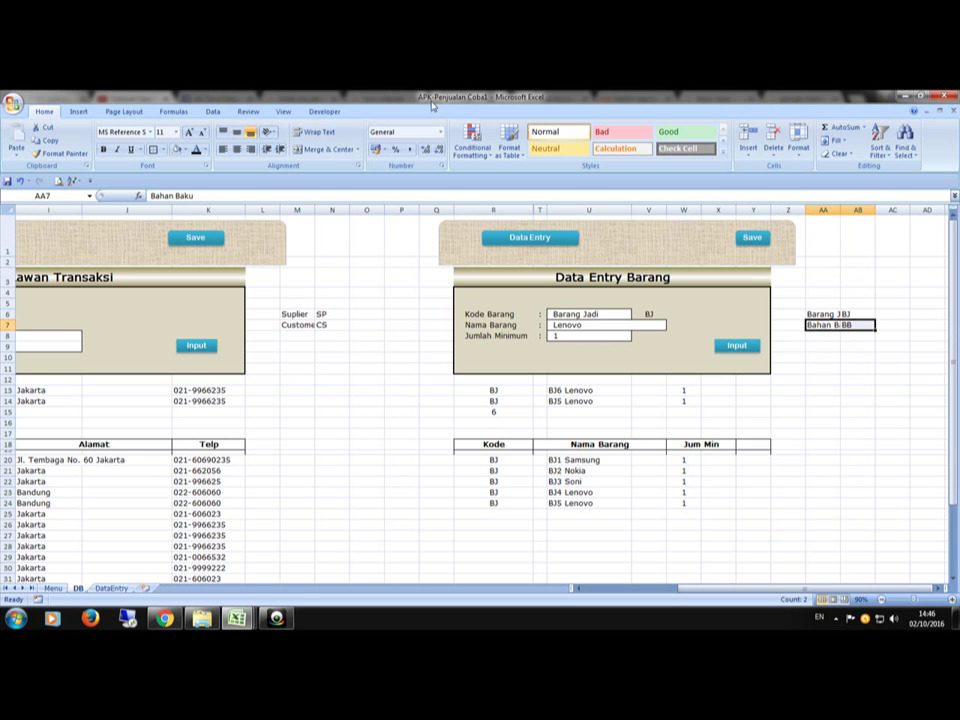
left_click(800, 148)
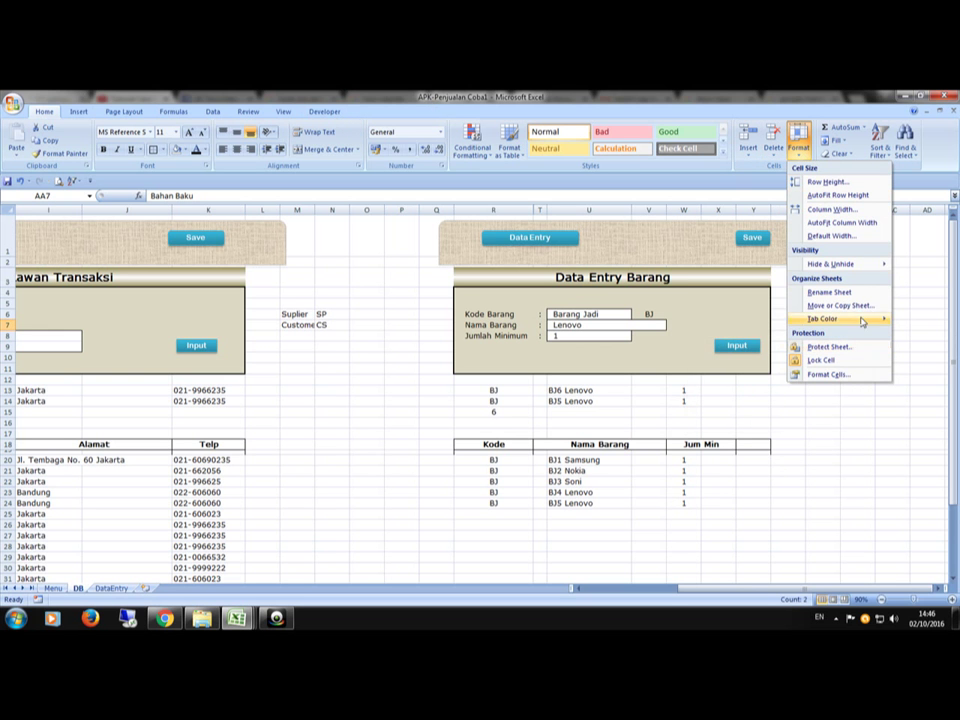
mouse_move(883, 268)
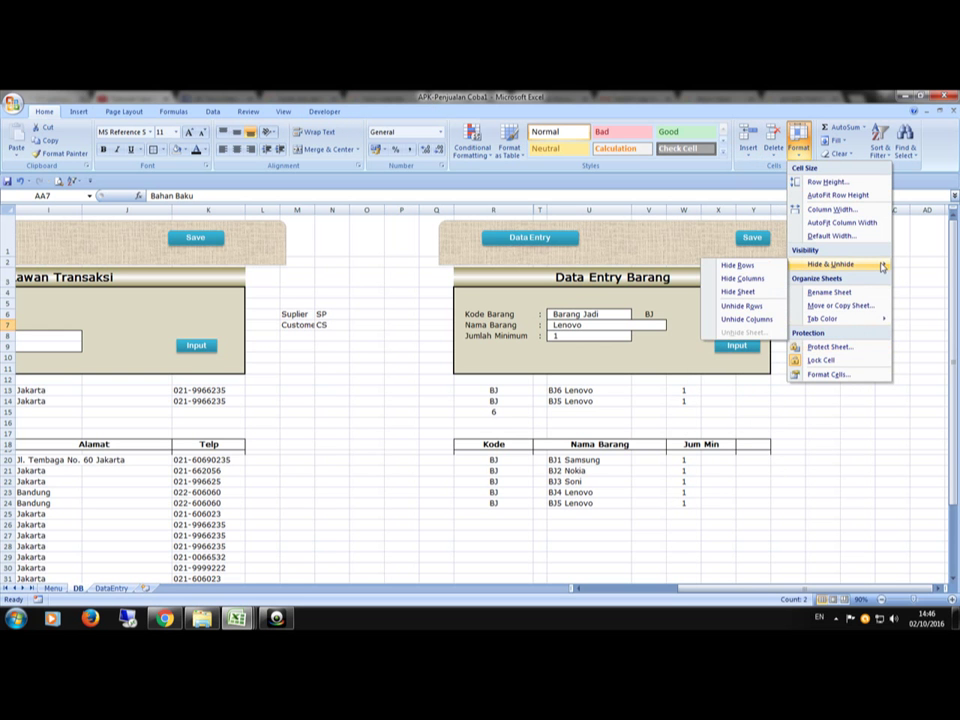
left_click(752, 280)
left_click(857, 409)
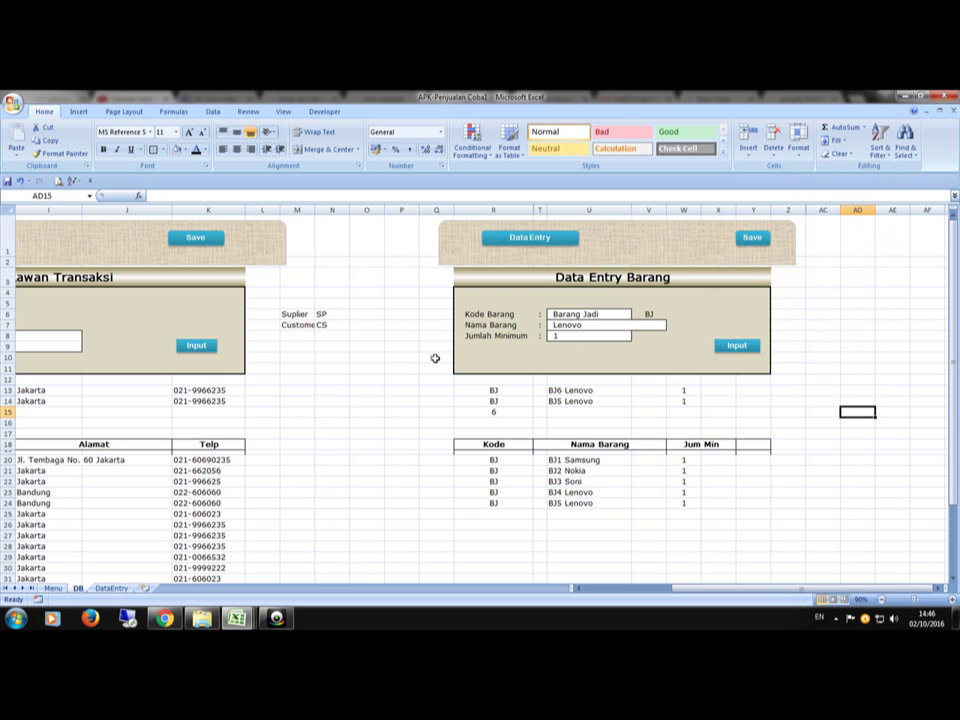
Hide columns M and N, which hold the Suplier and Customer code list
double_click(297, 315)
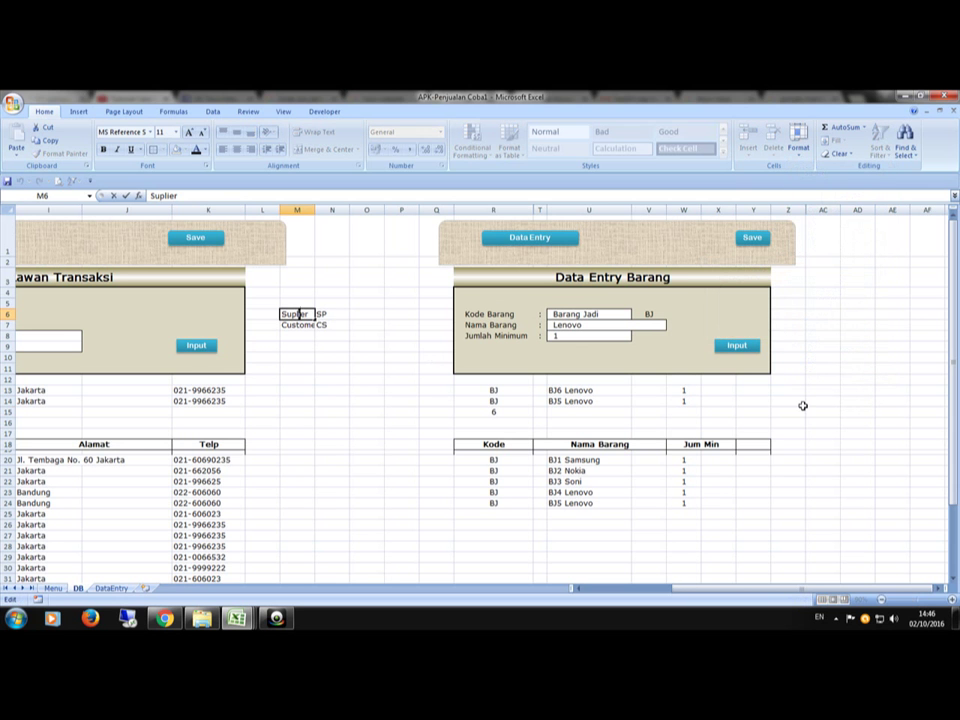
key("Return")
key("Up")
key("shift+Right")
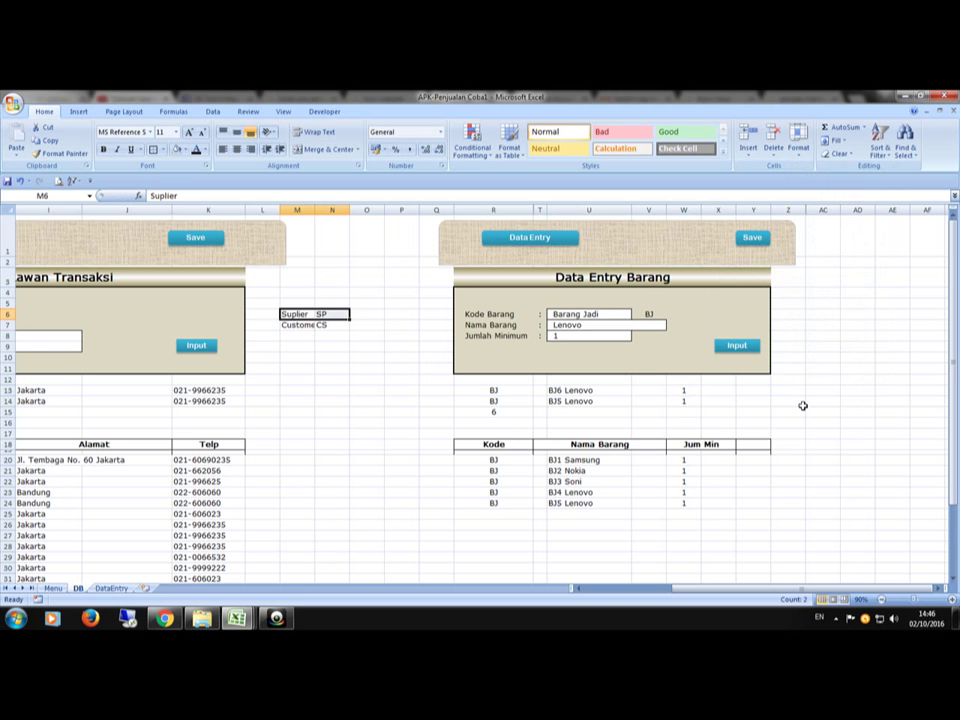
key("ctrl+0")
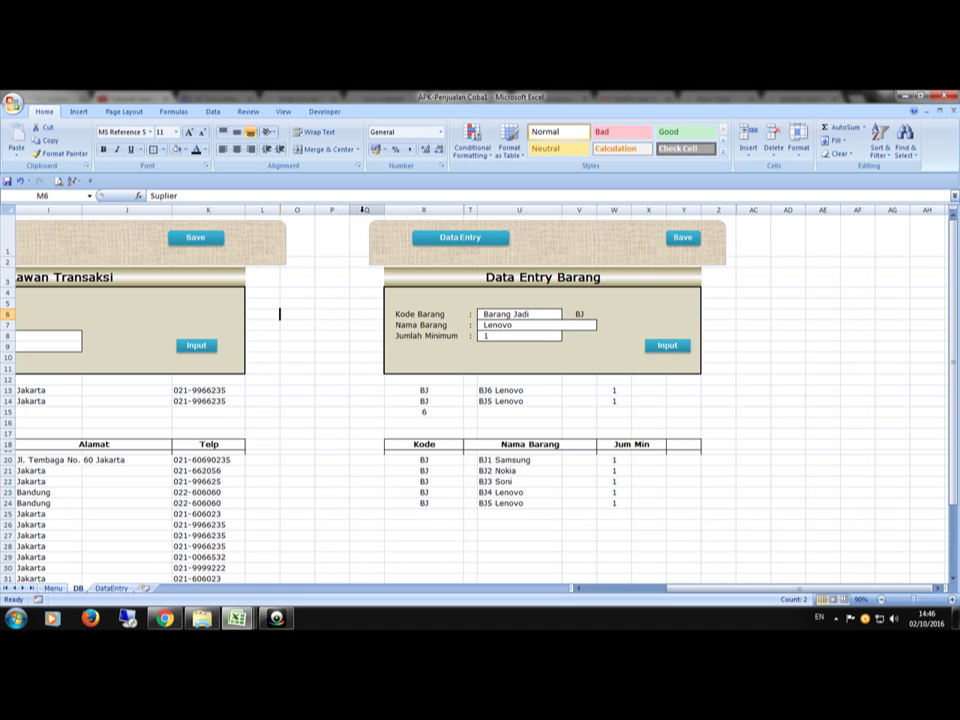
Widen column P between the two forms and nudge the textured banner above the goods form slightly to the left
left_click_drag(349, 210, 392, 213)
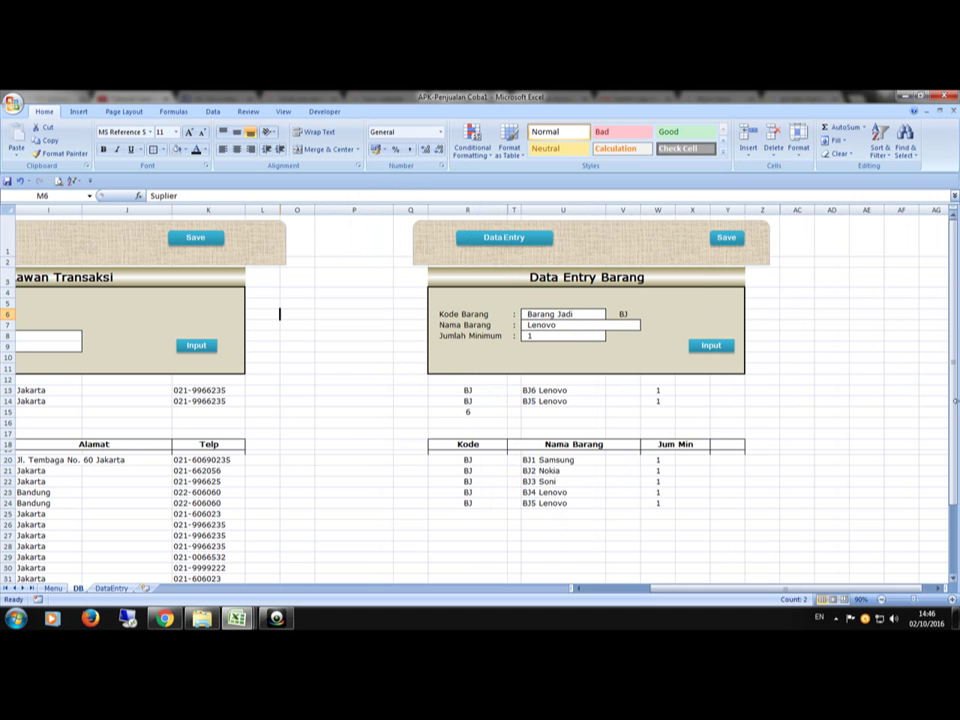
left_click(901, 411)
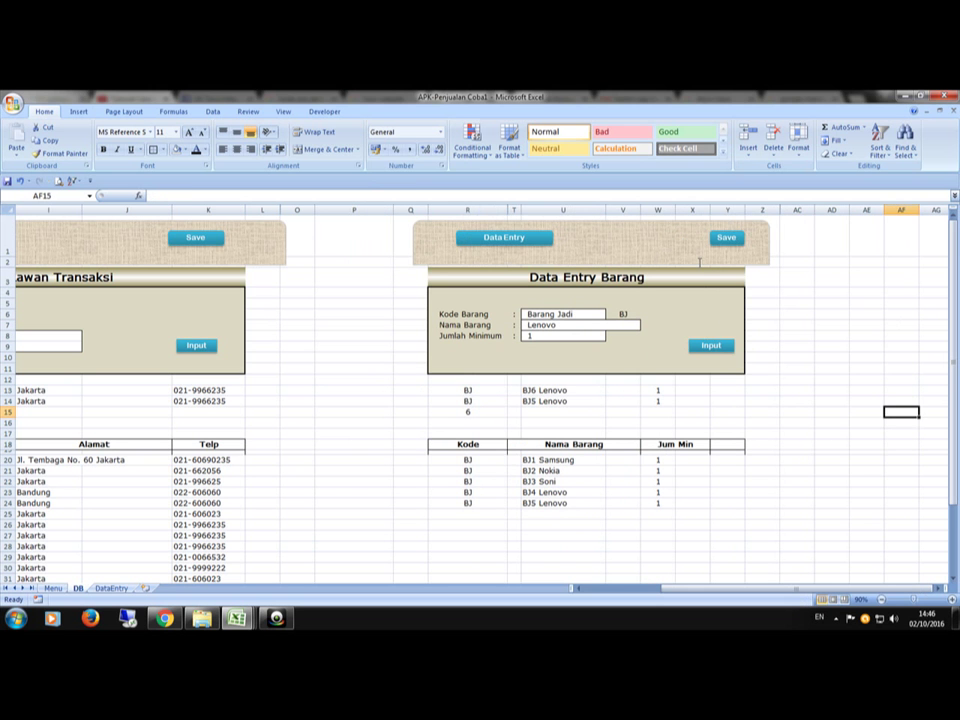
right_click(674, 246)
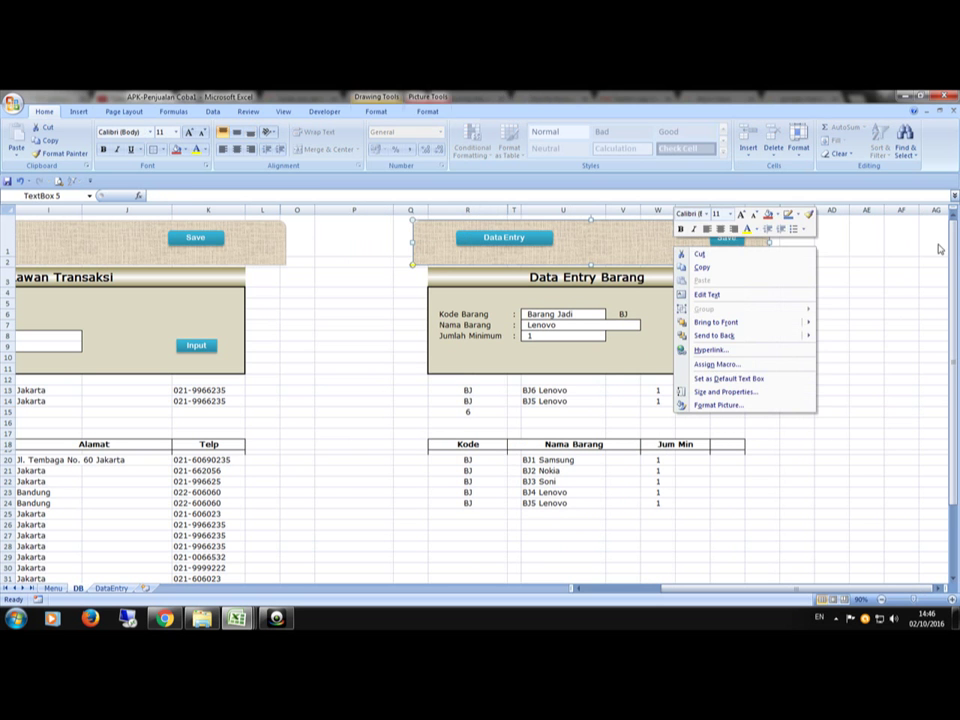
key("Escape")
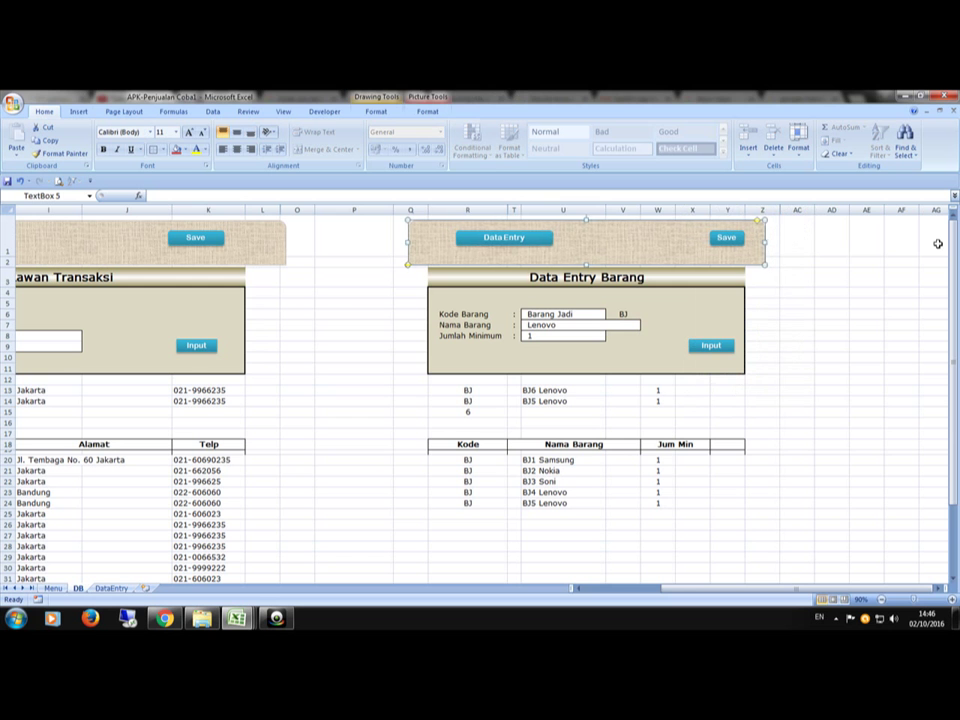
left_click(864, 356)
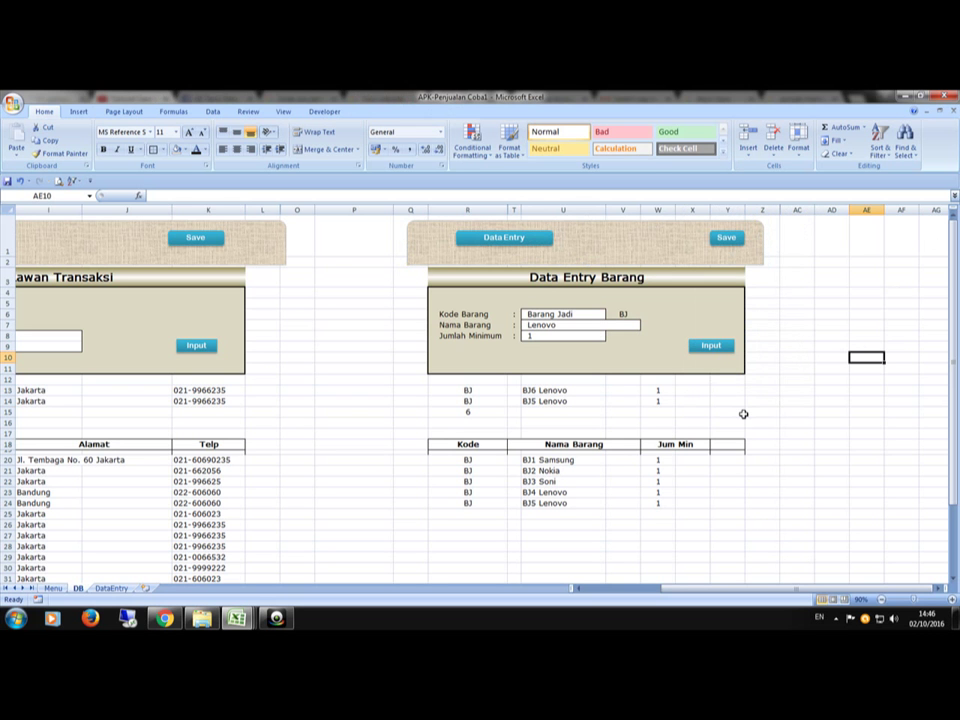
Hide rows 13 to 16, which hold the helper formulas between the forms and their tables
left_click(658, 391)
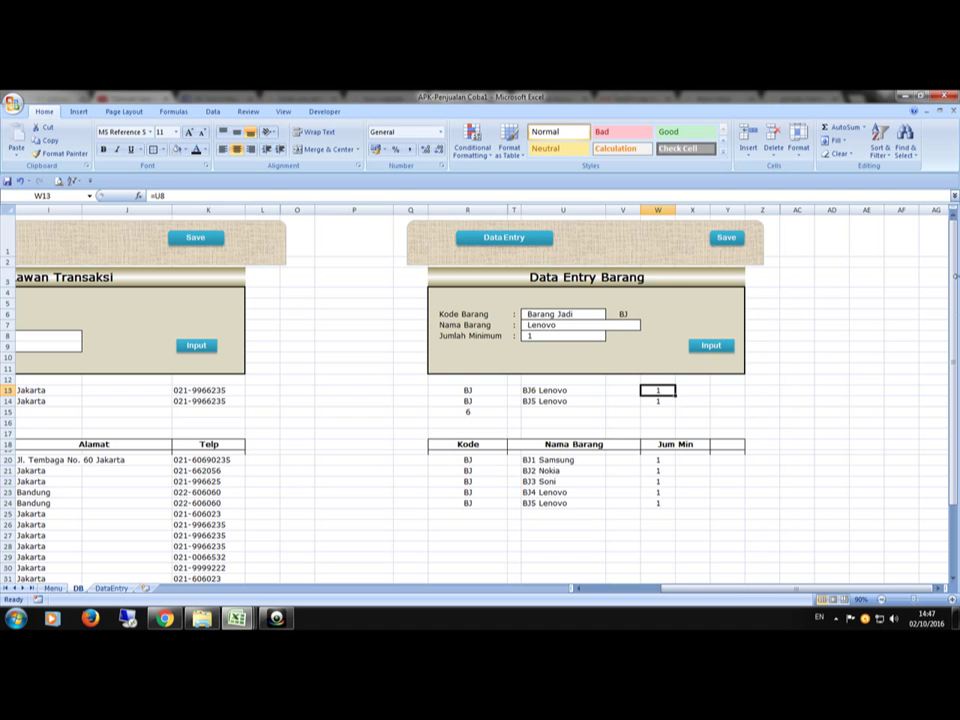
left_click_drag(658, 391, 658, 422)
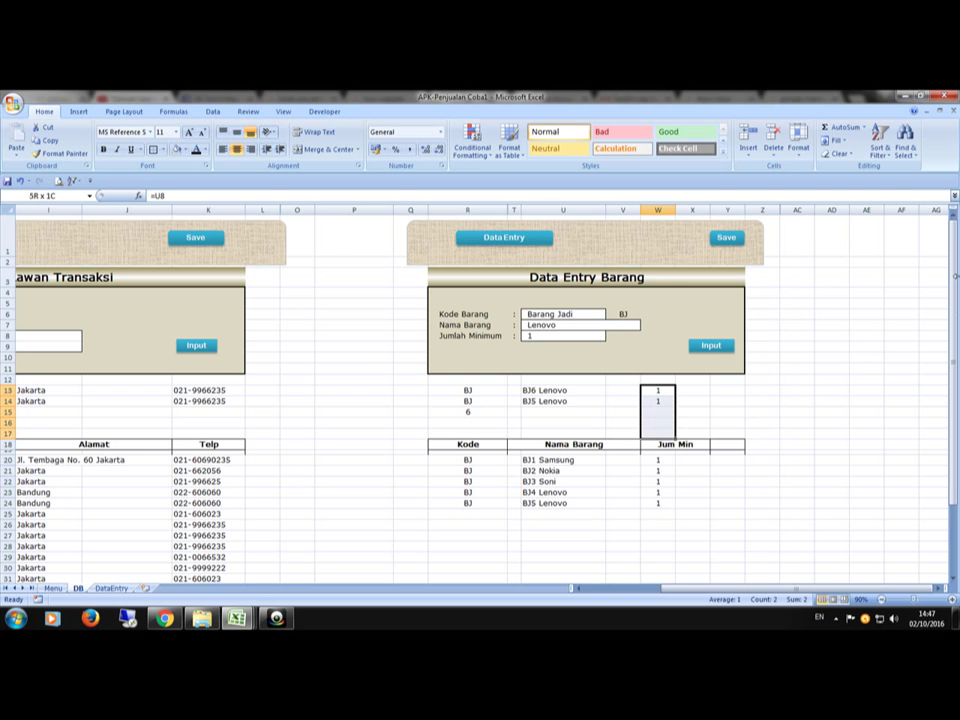
left_click(798, 140)
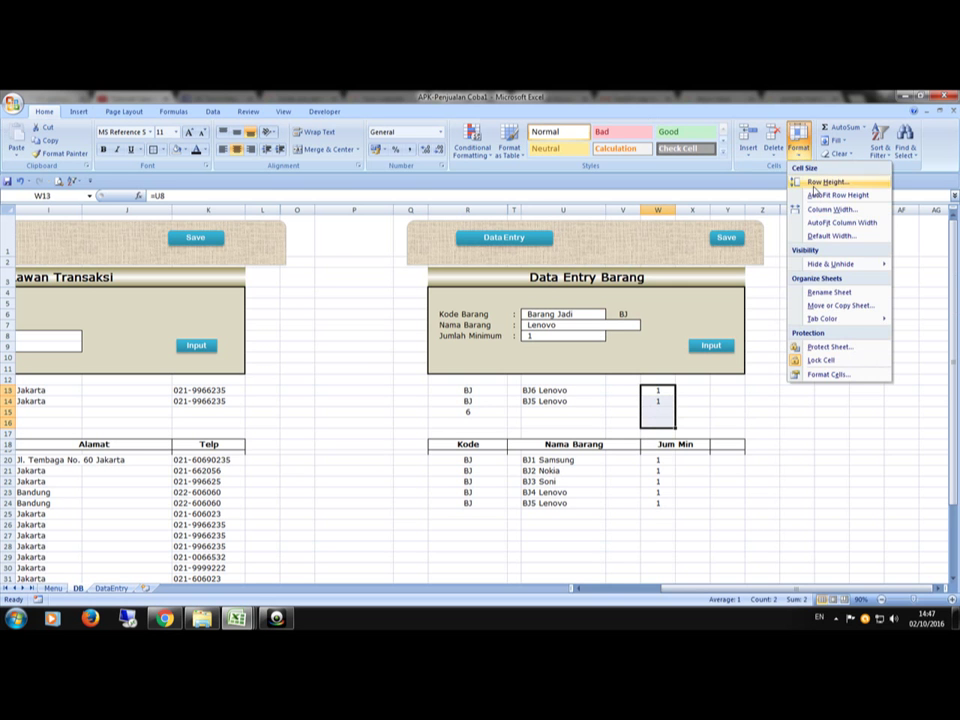
mouse_move(825, 265)
left_click(748, 268)
left_click(797, 481)
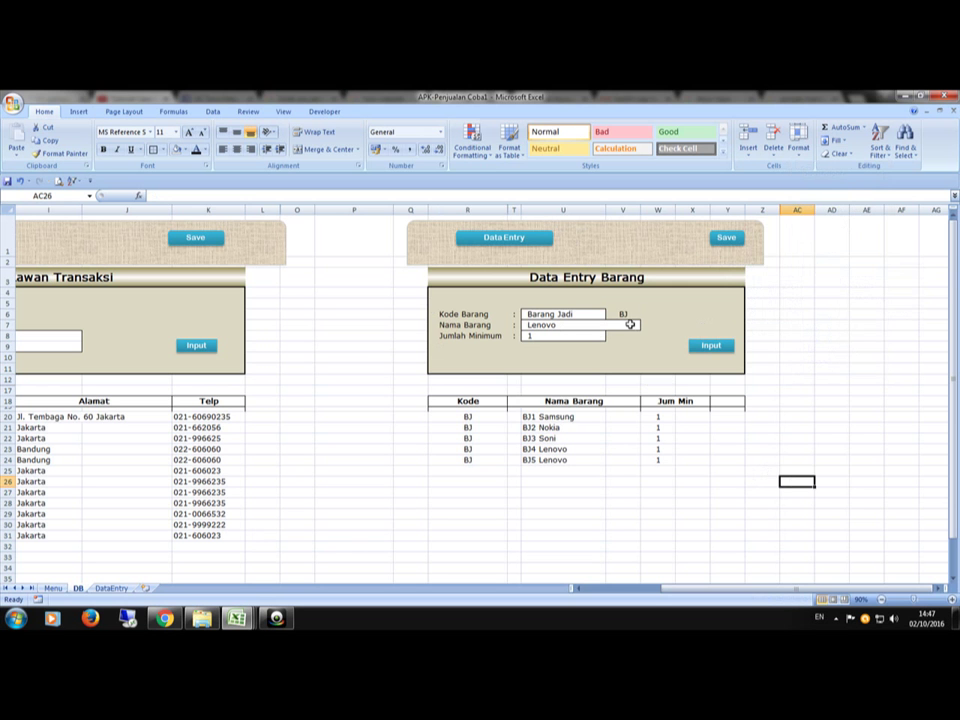
Set the font colour of the goods code in V6 to Tan, Background 2, Darker 10%, matching the form's background
left_click(624, 314)
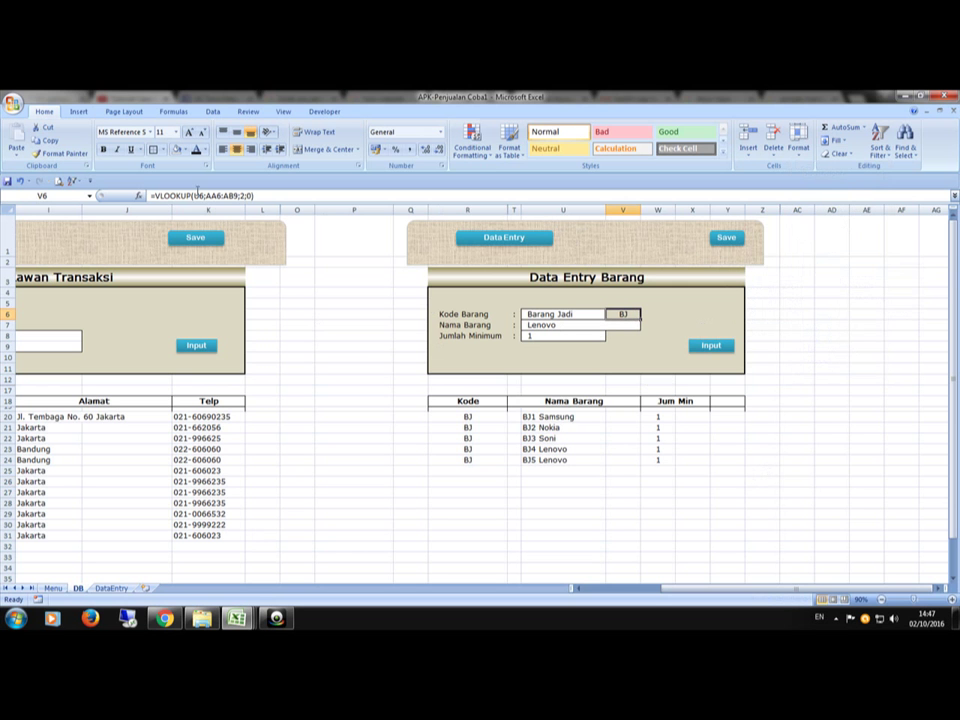
left_click(203, 149)
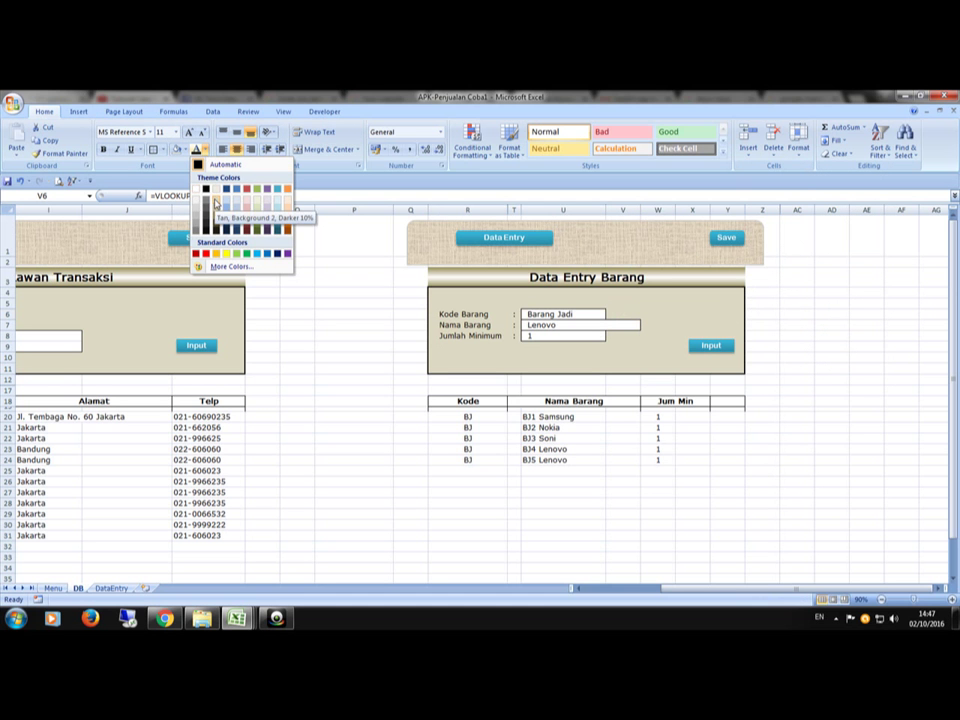
left_click(208, 189)
key("F2")
left_click(802, 406)
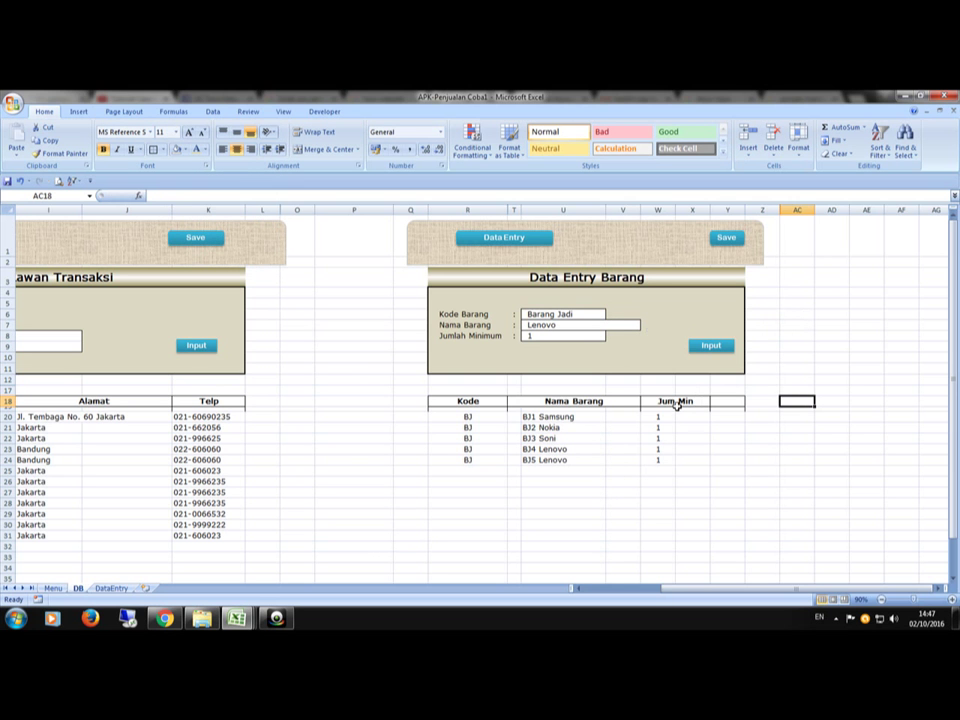
Extend the right edge of the banner above the goods form slightly outward and save the workbook
left_click(690, 244)
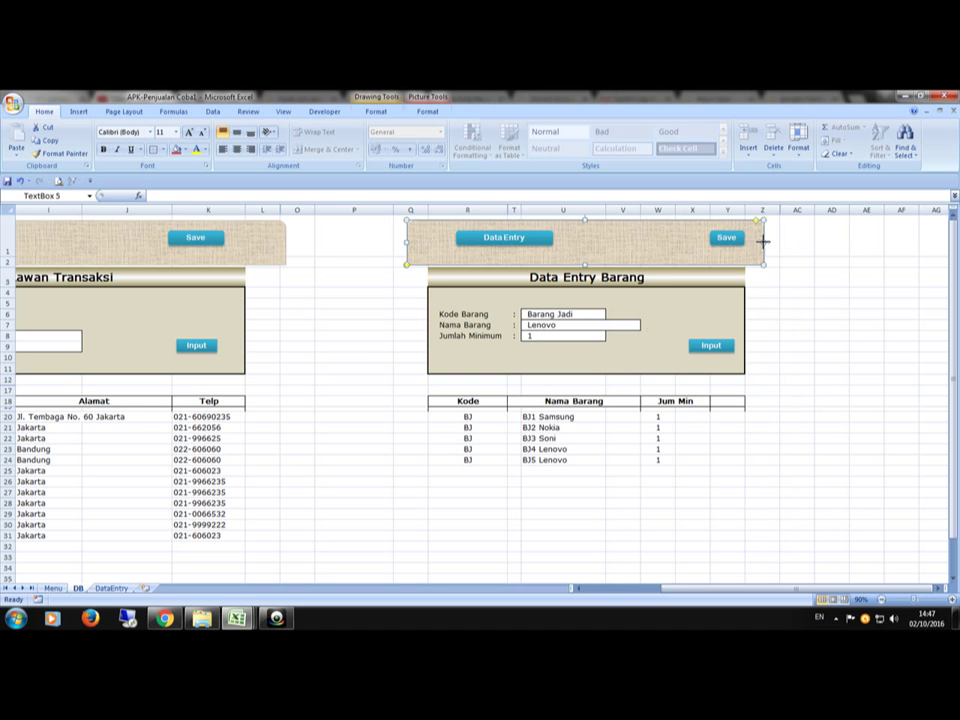
left_click(763, 240)
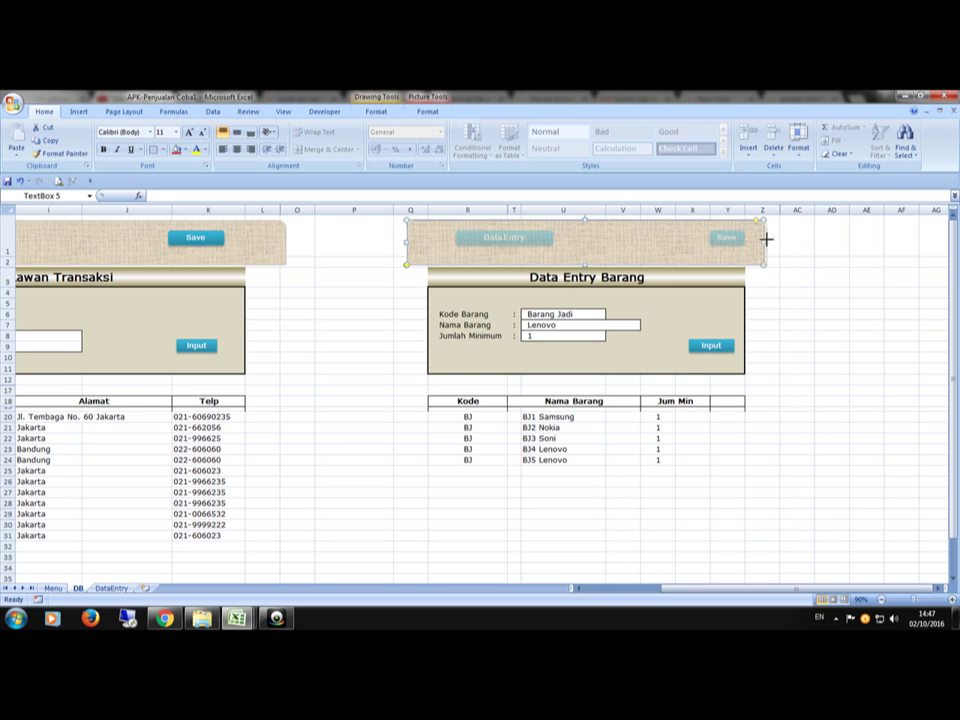
left_click(812, 348)
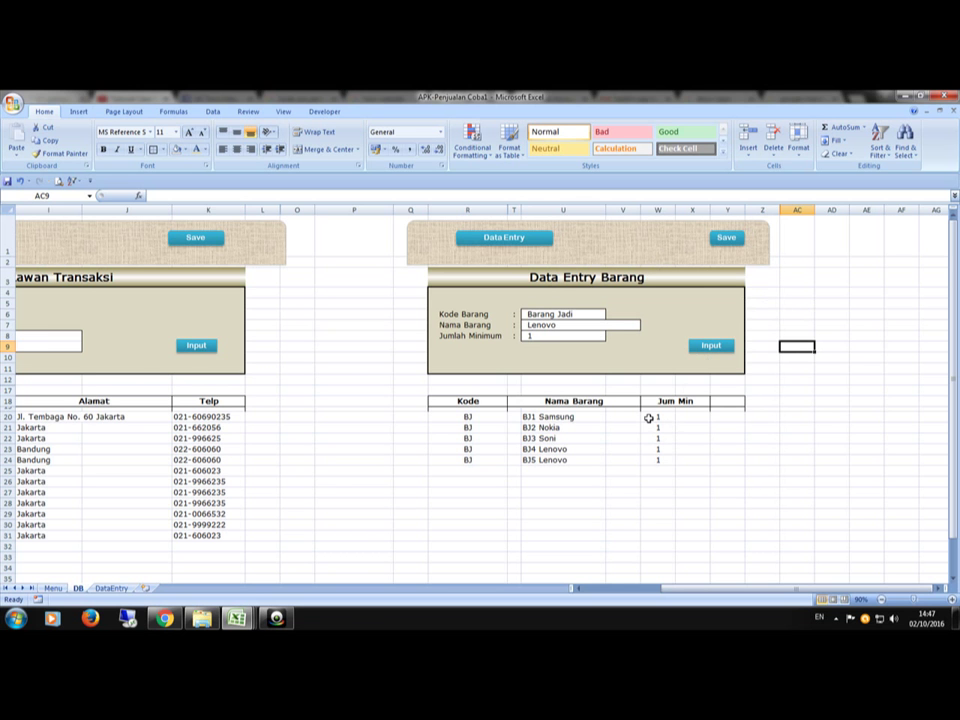
left_click(8, 181)
Record a macro named save in this workbook
left_click(326, 112)
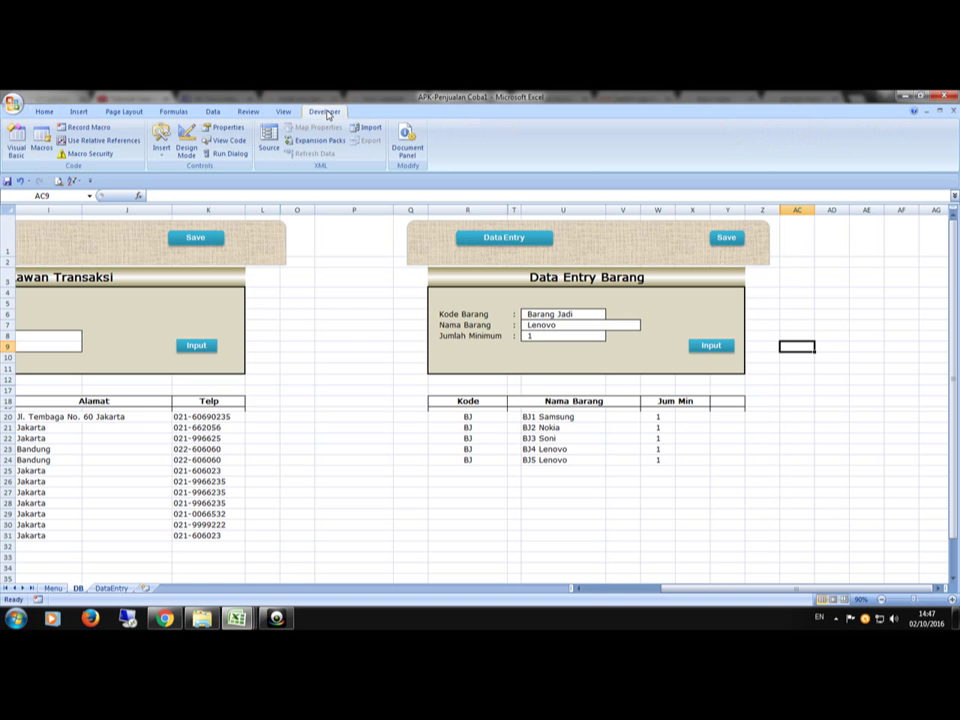
left_click(88, 127)
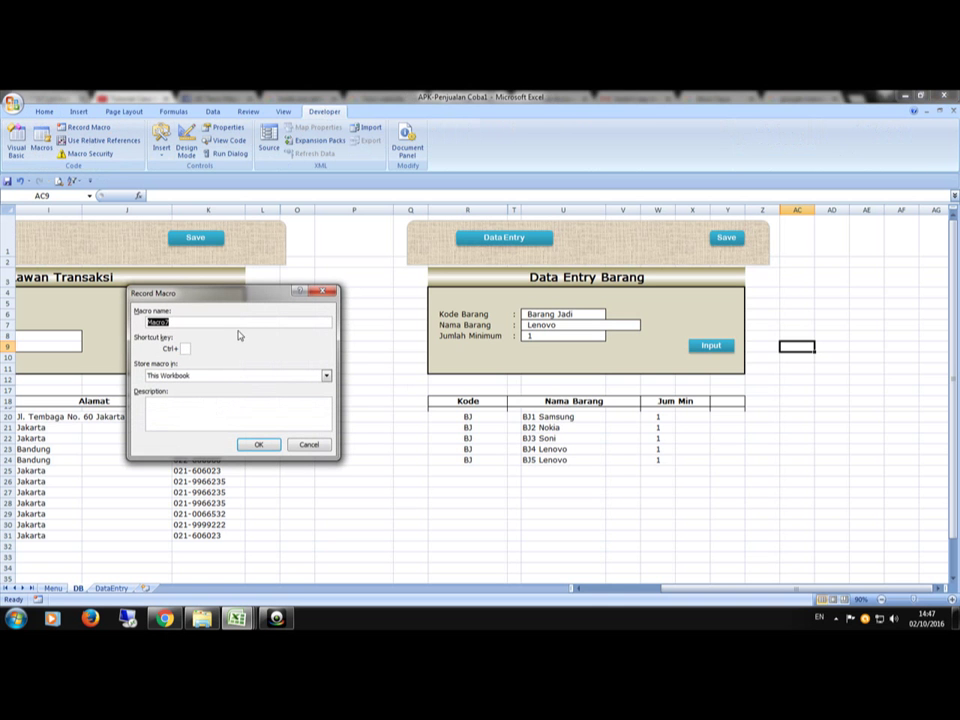
type("save")
key("Return")
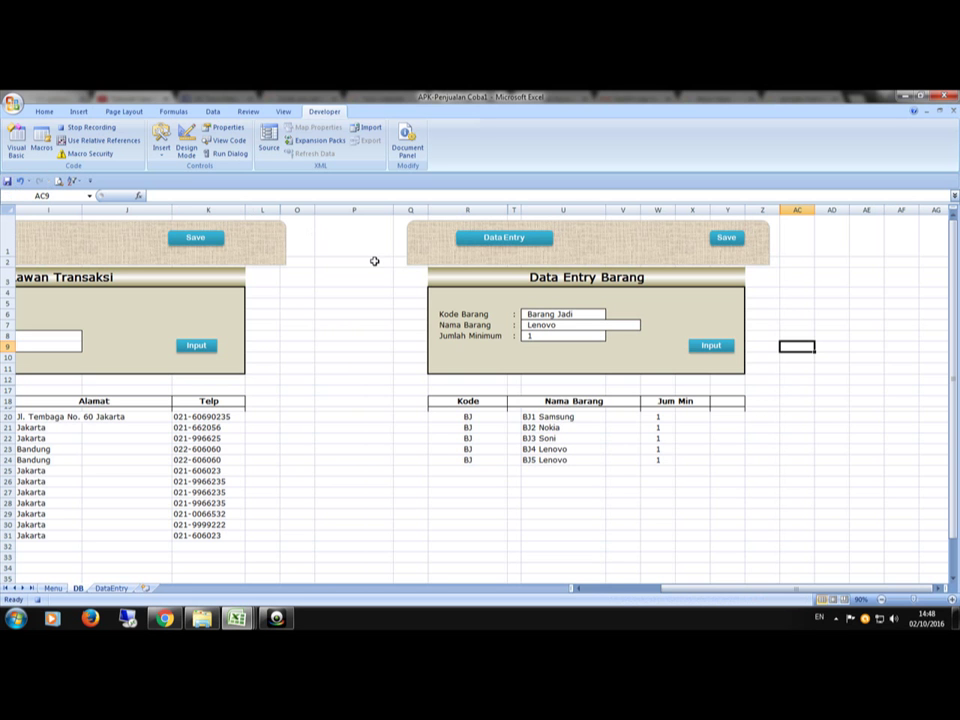
left_click(95, 128)
Assign the save macro to the Save button above the goods form and run it
right_click(728, 239)
left_click(762, 340)
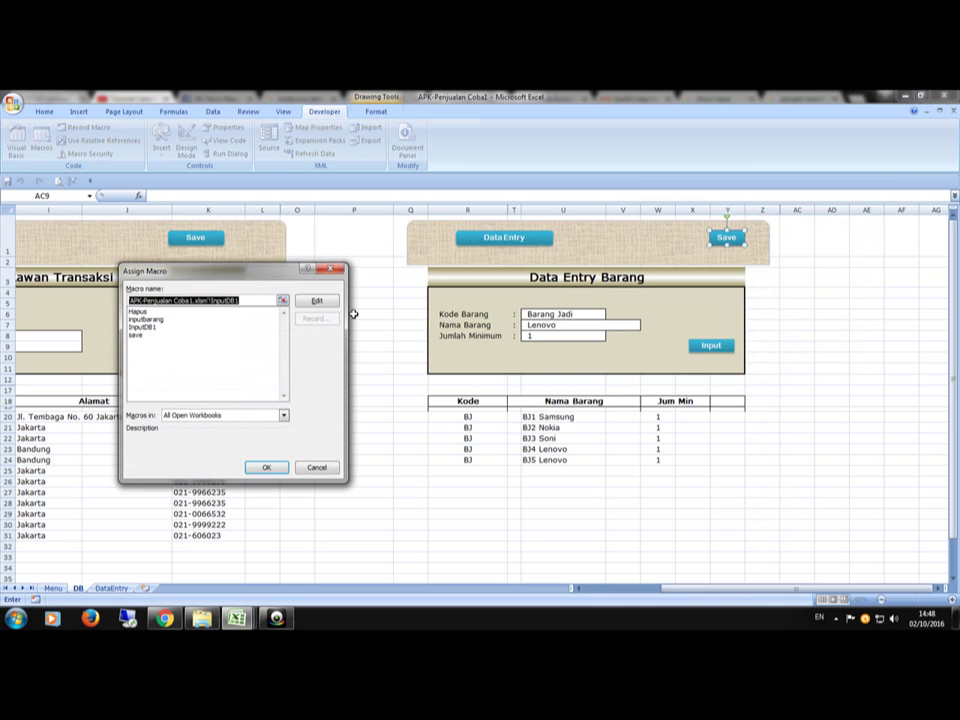
double_click(137, 337)
left_click(898, 343)
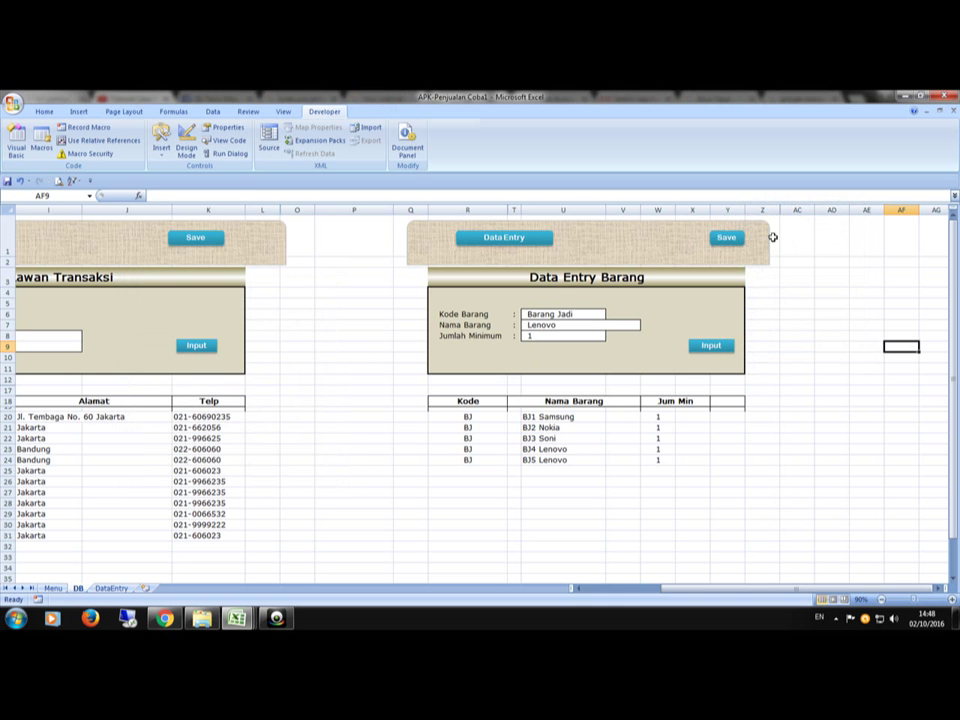
left_click(730, 240)
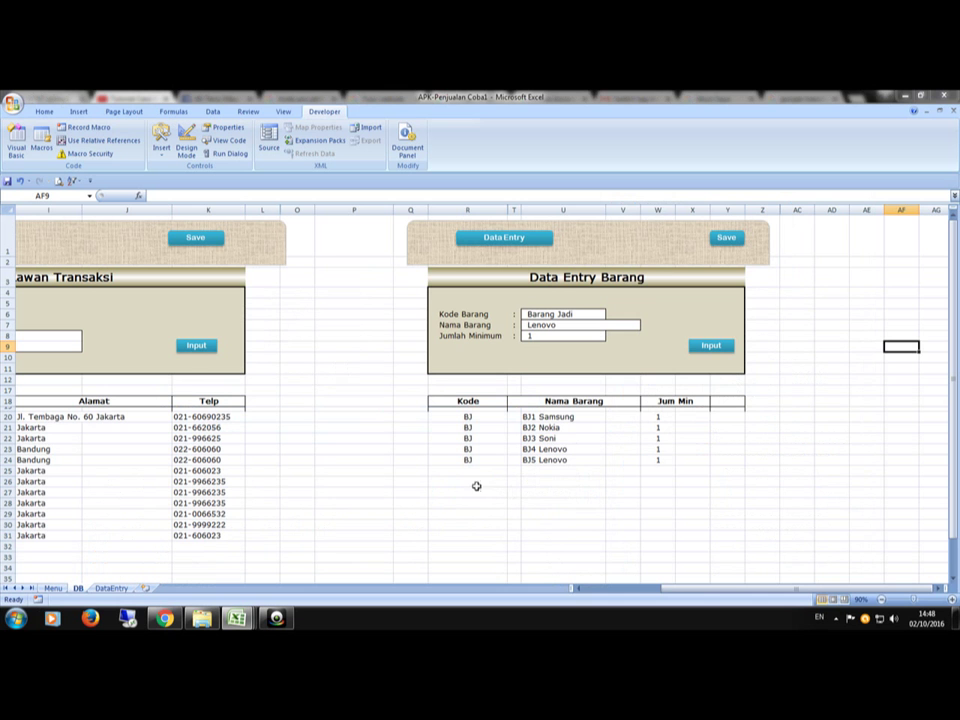
Examine the layout of the Data Lawan Transaksi and Data Entry Barang forms and their tables across the DB sheet
left_click(513, 479)
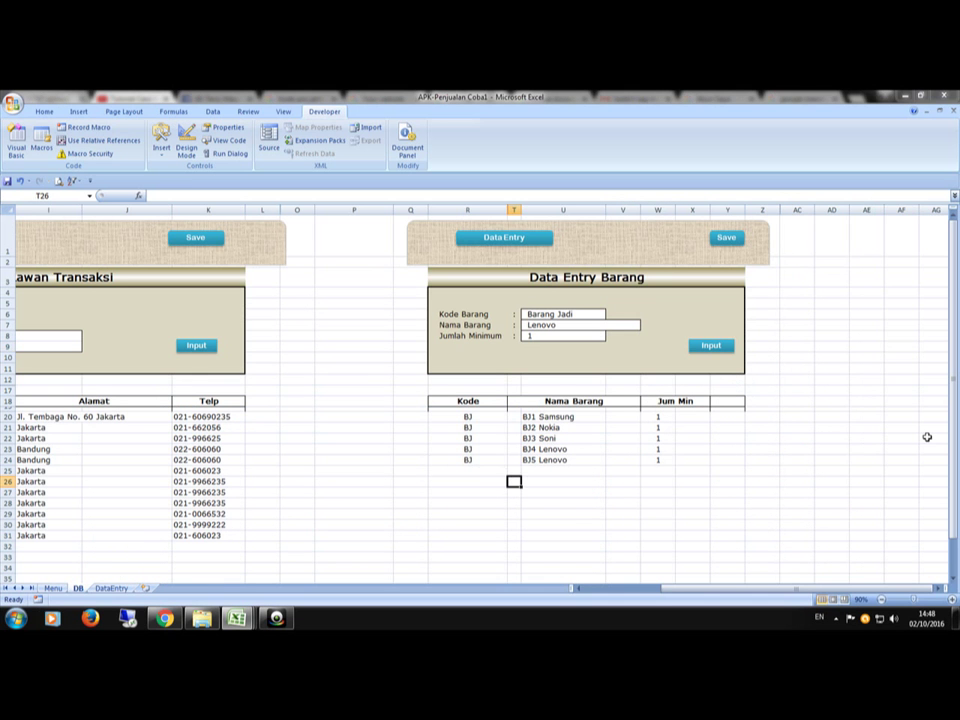
key("Left")
key("Left")
key("Left")
key("Left")
key("Left")
key("Left")
key("Left")
key("Left")
key("Left")
key("Left")
key("Left")
key("Left")
key("Left")
key("Left")
key("Left")
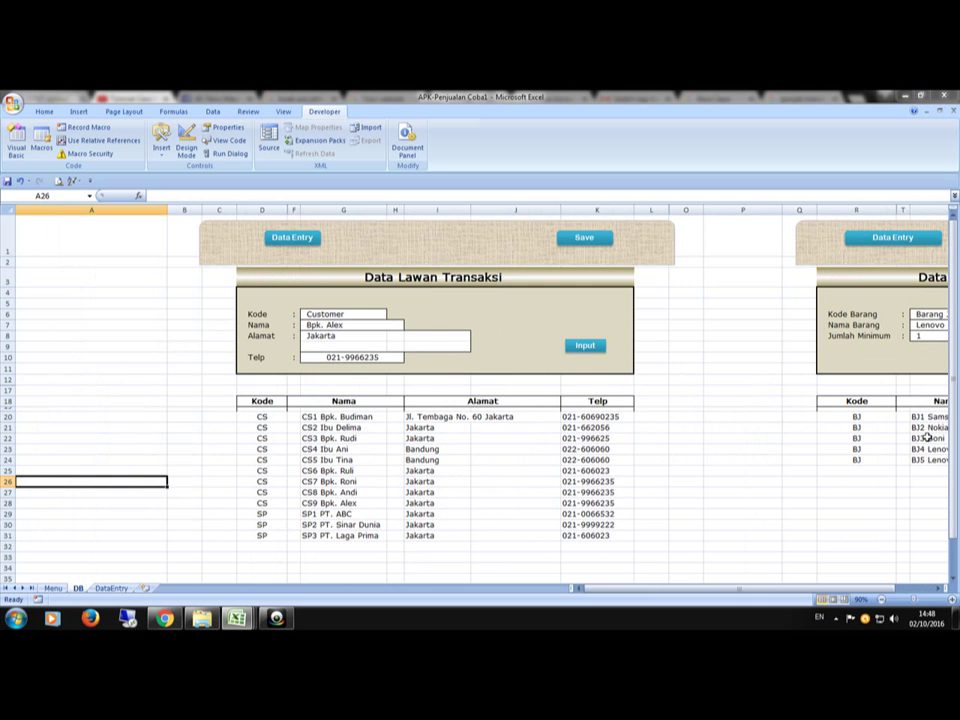
key("Right")
key("Right")
key("Right")
key("Right")
key("Right")
key("Right")
key("Right")
key("Right")
key("Right")
key("Right")
key("Right")
key("Right")
key("Right")
key("Right")
key("Right")
key("Right")
key("Right")
key("Right")
key("Right")
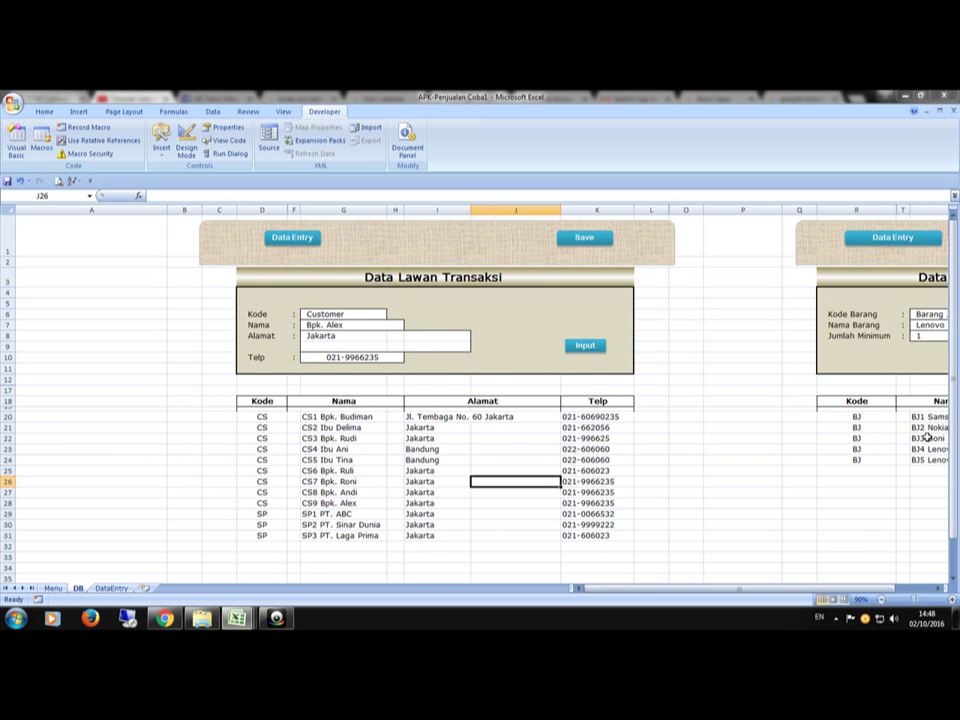
key("Right")
key("Right")
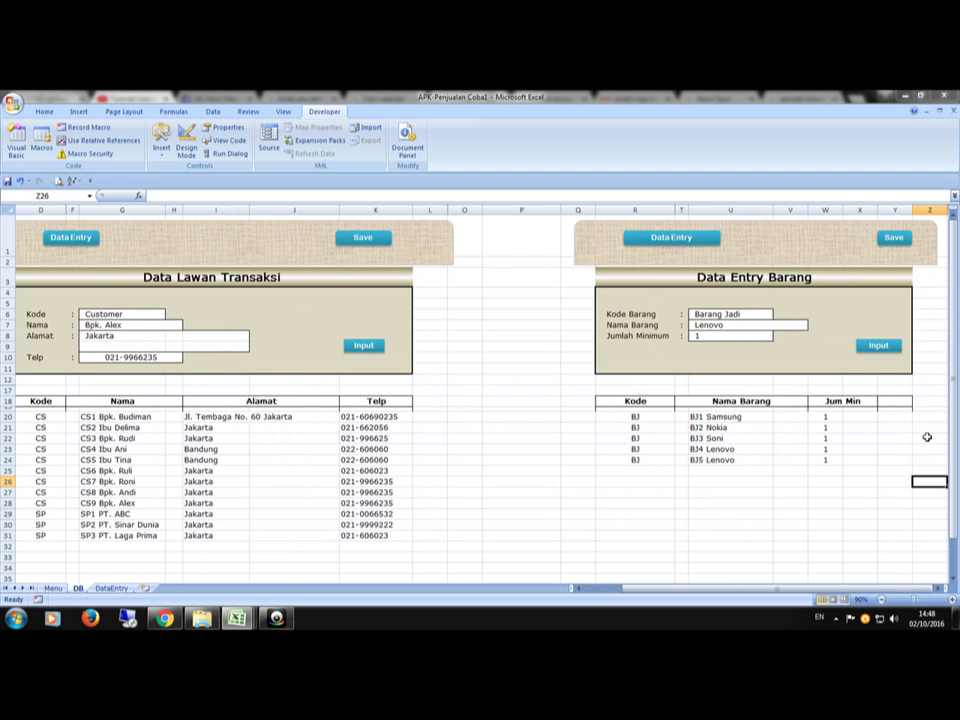
key("Home")
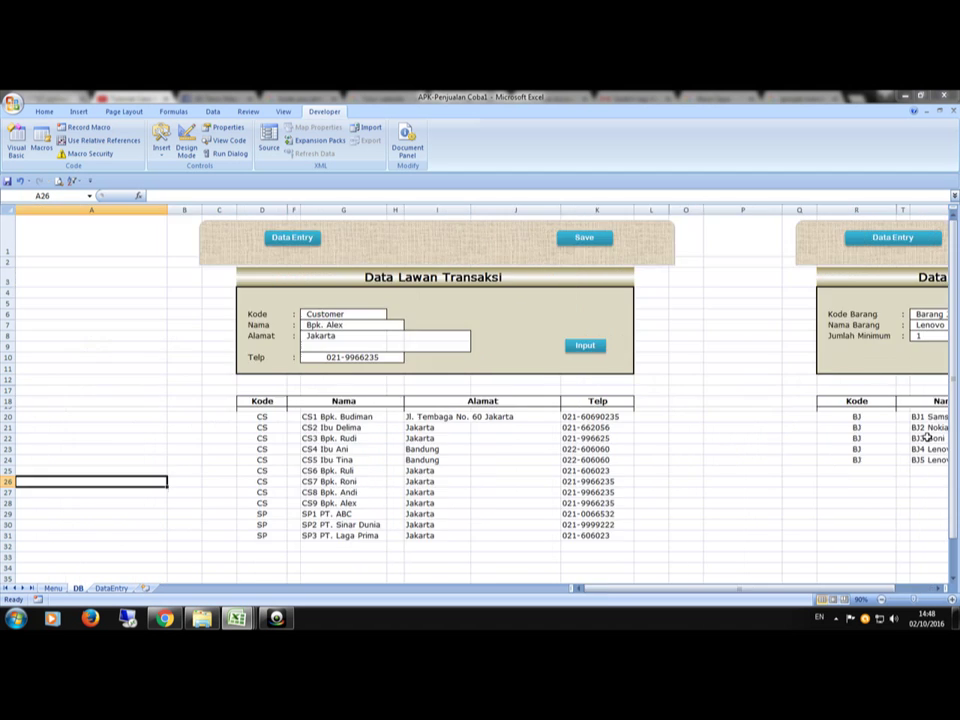
key("Up")
key("Up")
key("Up")
key("Up")
key("Up")
key("Up")
key("Up")
key("Up")
key("Up")
key("Up")
key("Up")
key("Up")
key("Up")
key("Up")
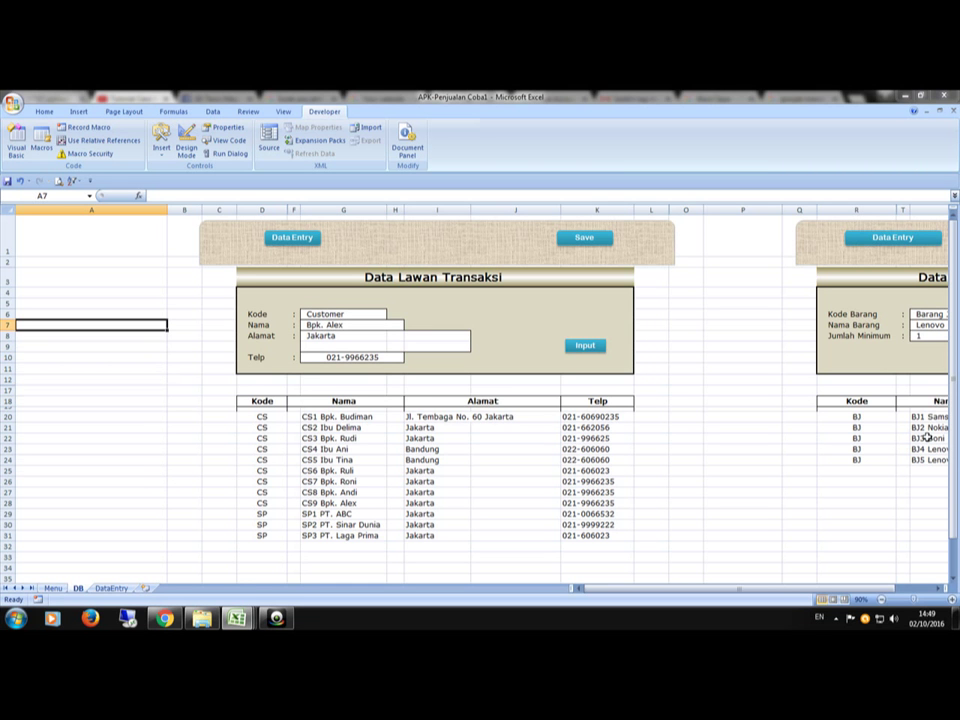
Review the finished Data Entry Barang form and its goods table alongside the Data Lawan Transaksi section on the DB sheet
key("Right")
key("Right")
key("Right")
key("Right")
key("Right")
key("Right")
key("Right")
key("Right")
key("Right")
key("Right")
key("Right")
key("Right")
key("Right")
key("Right")
key("Right")
key("Right")
key("Right")
key("Right")
key("Right")
key("Right")
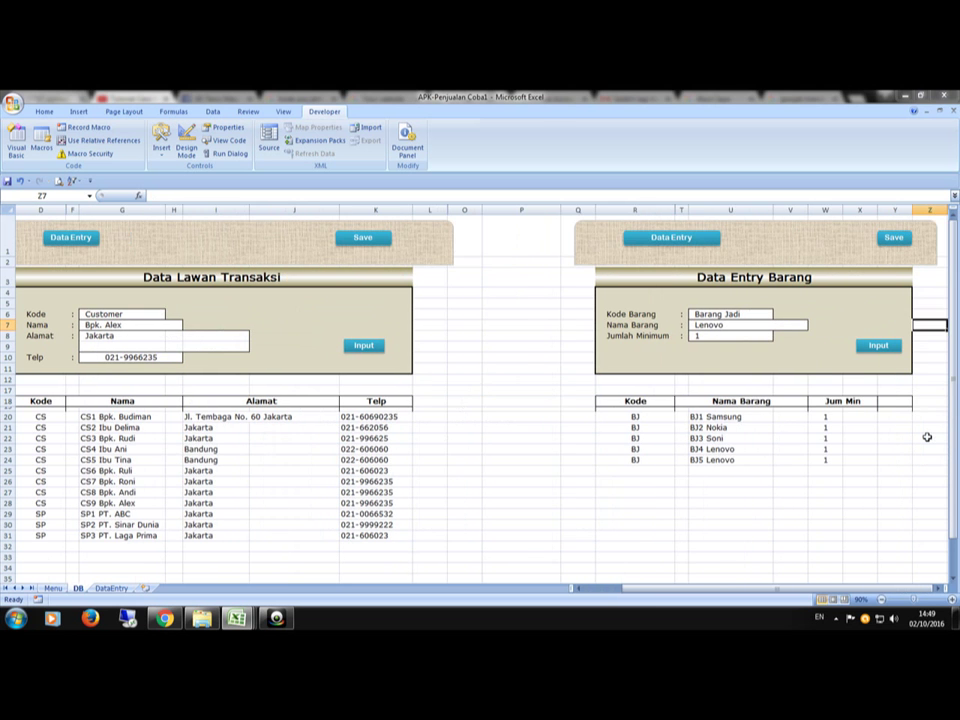
key("Left")
key("Left")
key("Left")
key("Left")
key("Left")
key("Left")
key("Left")
key("Left")
key("Left")
key("Left")
key("Left")
key("Left")
key("Left")
key("Left")
key("Left")
key("Left")
key("Left")
key("Left")
key("Left")
key("Left")
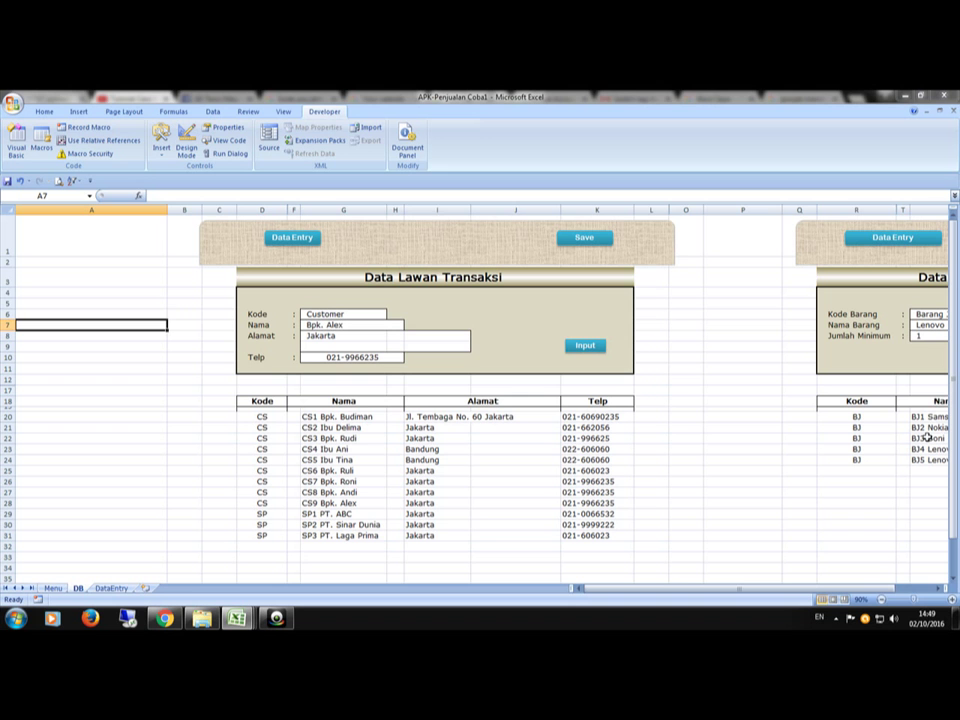
key("Up")
key("Up")
key("Up")
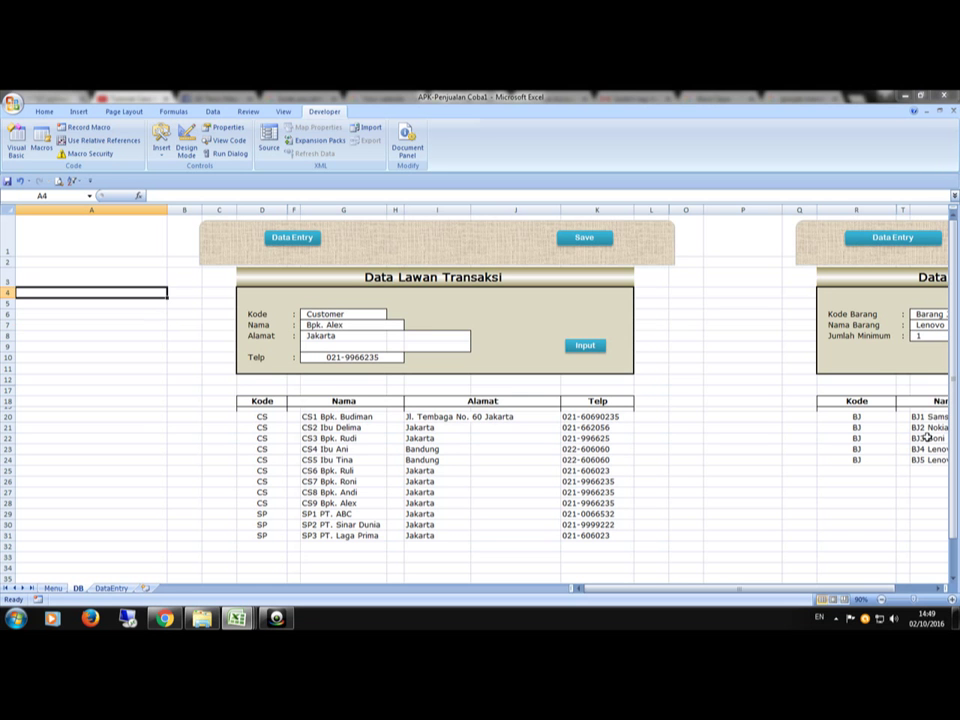
key("Up")
key("Up")
key("Up")
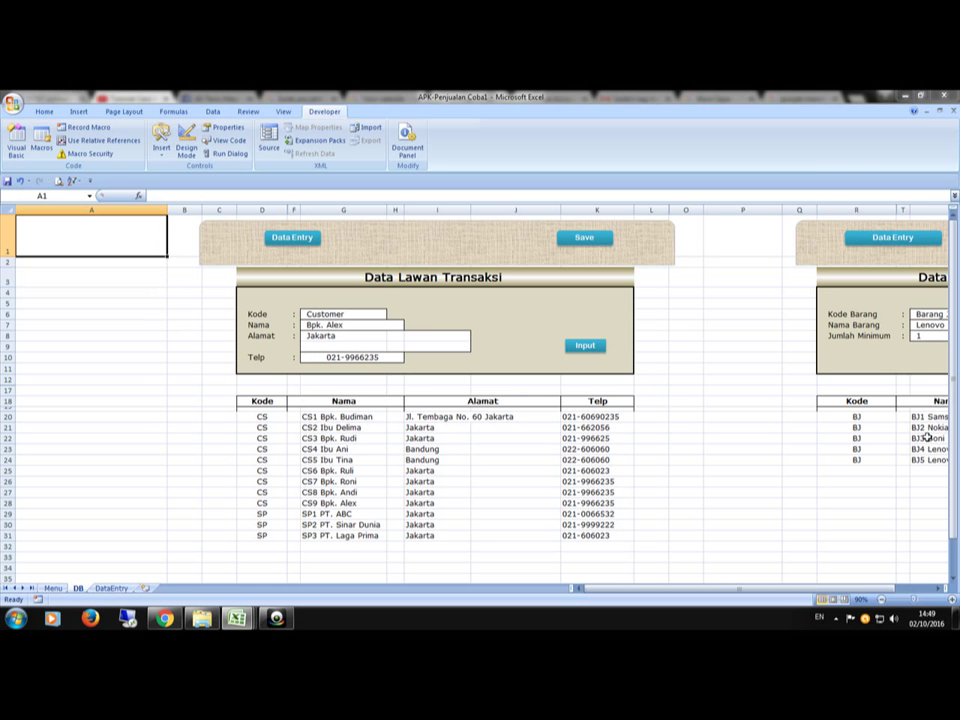
key("Down")
key("Down")
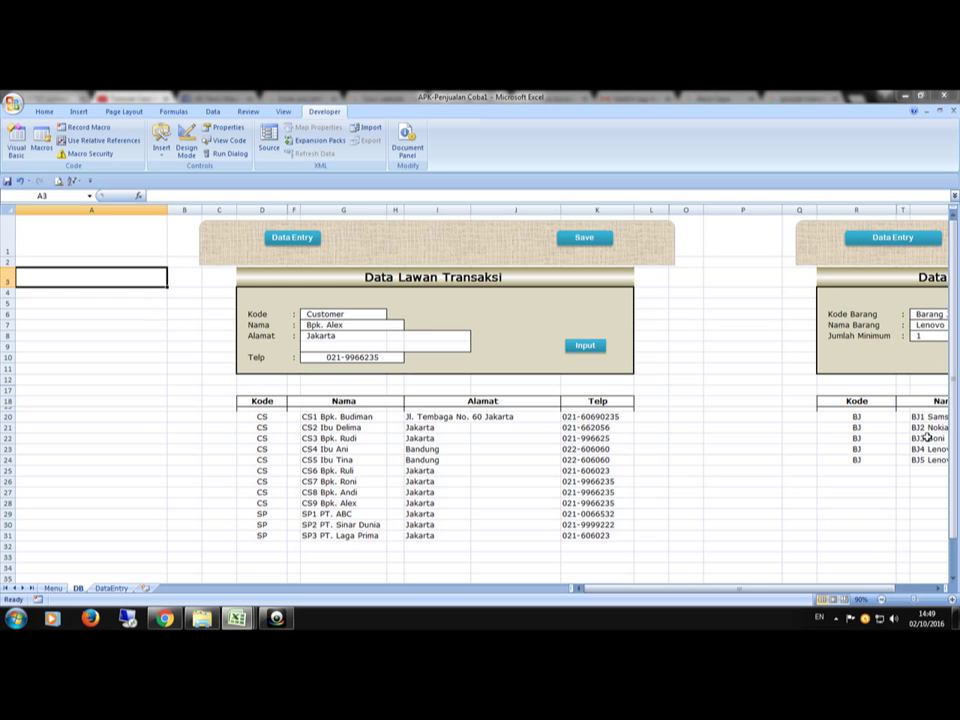
key("Right")
key("Right")
key("Right")
key("Right")
key("Right")
key("Right")
key("Right")
key("Right")
key("Right")
key("Right")
key("Right")
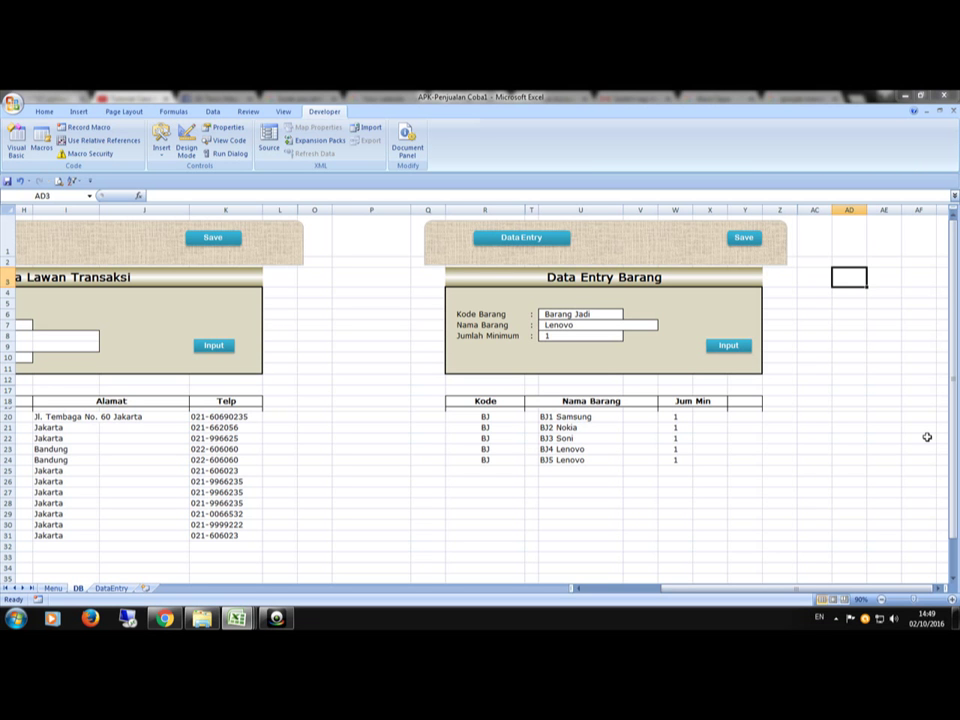
key("Home")
key("Right")
key("Right")
key("Right")
key("Right")
key("Right")
key("Right")
key("Right")
key("Right")
key("Right")
key("Right")
key("Right")
key("Right")
key("Right")
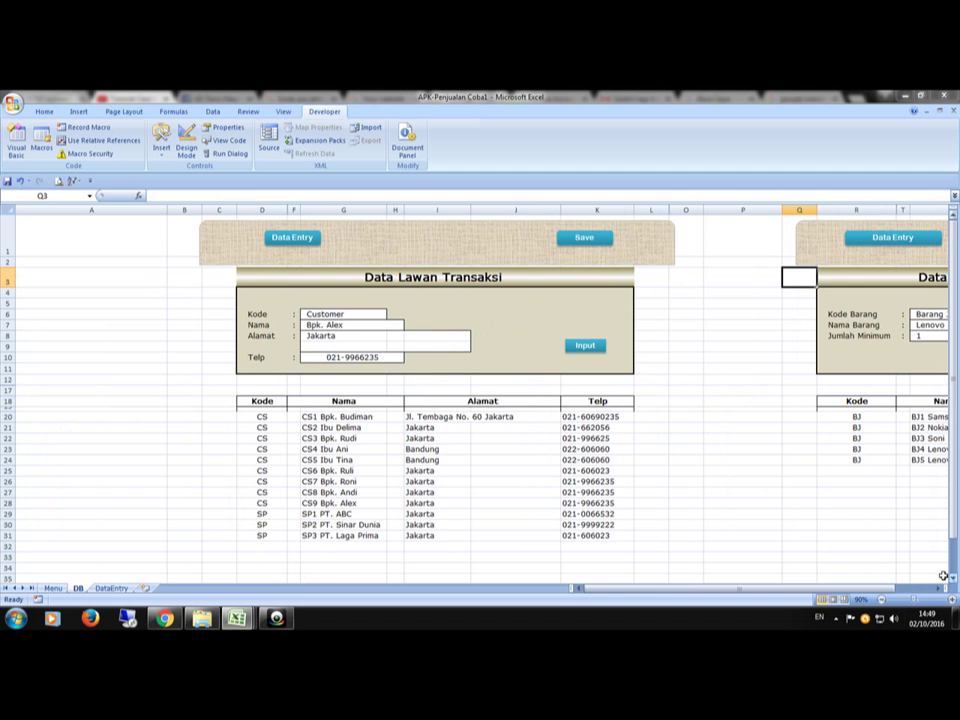